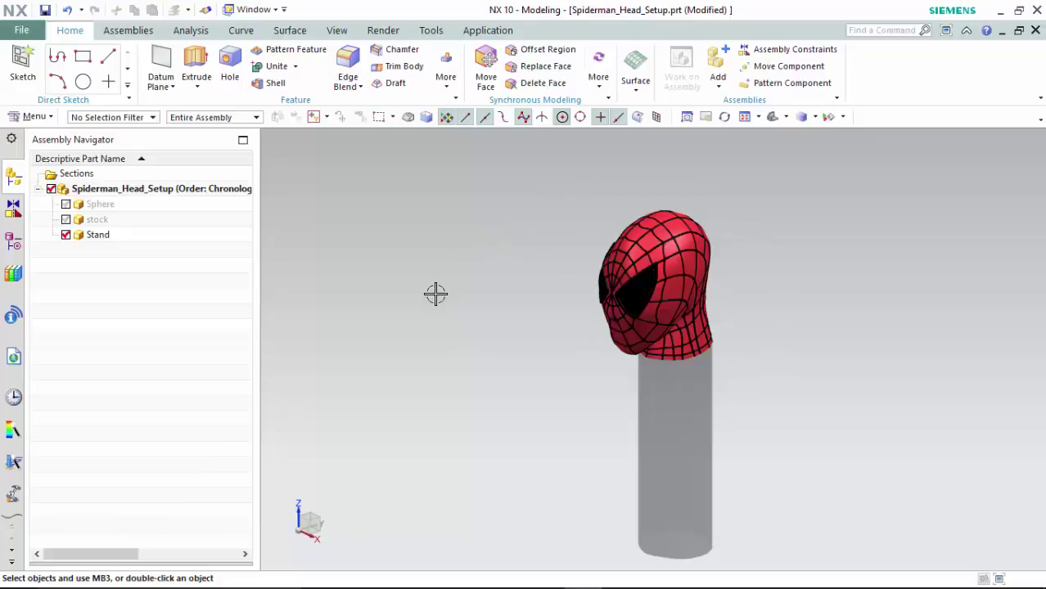
Show the hidden Sphere and stock components together with the head and stand.
left_click(124, 204)
left_click(97, 219, "ctrl")
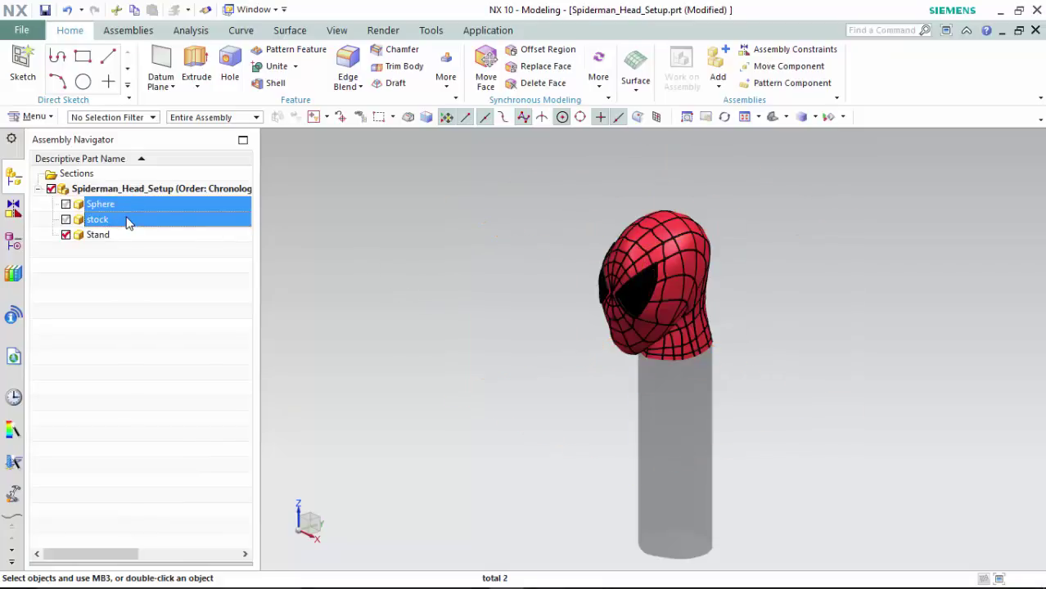
right_click(127, 222)
mouse_move(252, 504)
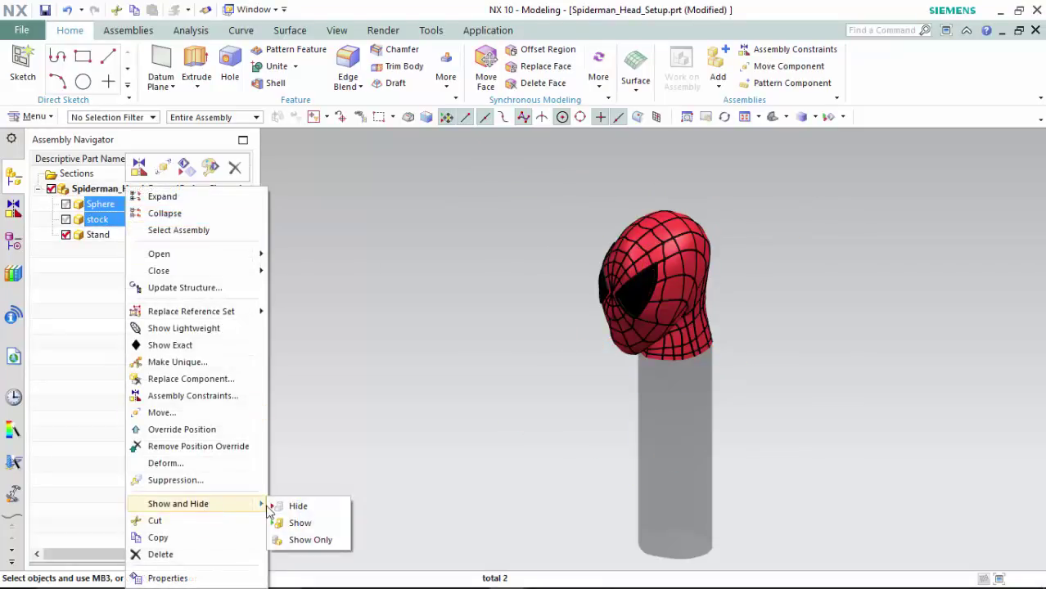
left_click(294, 521)
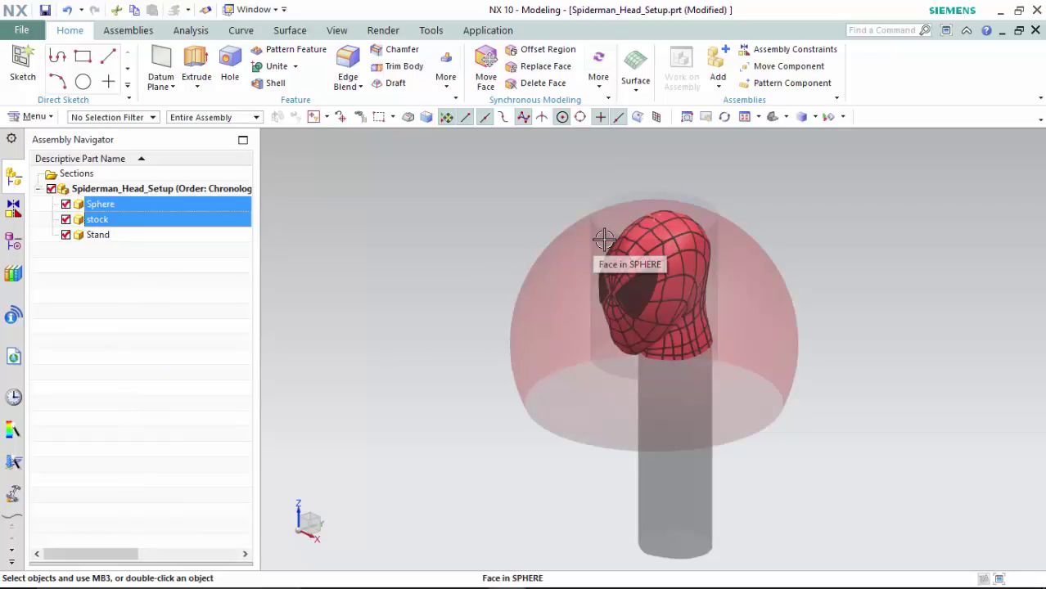
Switch the setup assembly from Modeling to the Manufacturing application.
key("ctrl+alt+f")
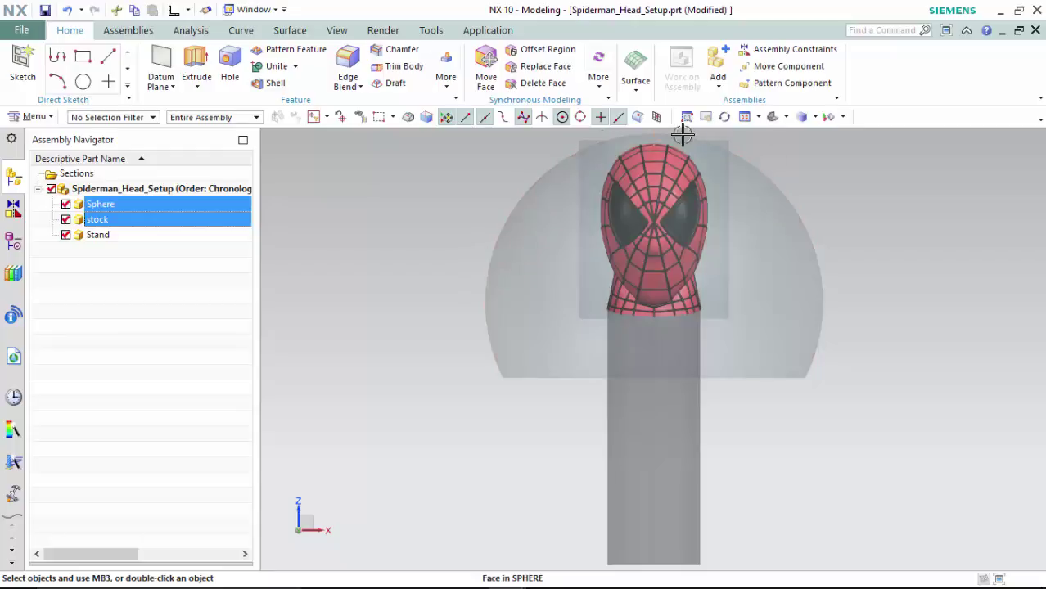
left_click(485, 33)
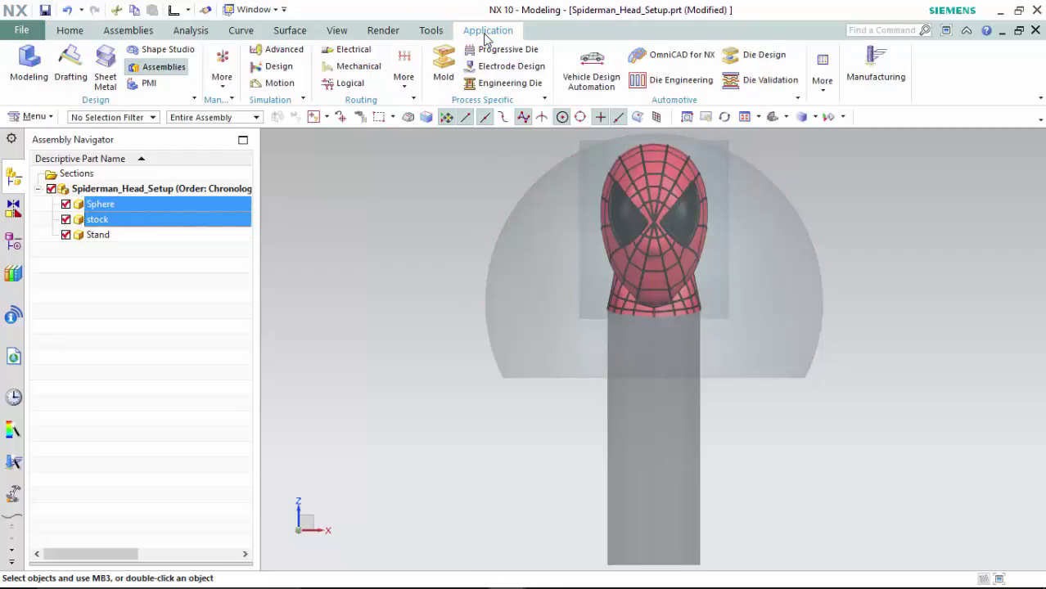
left_click(884, 69)
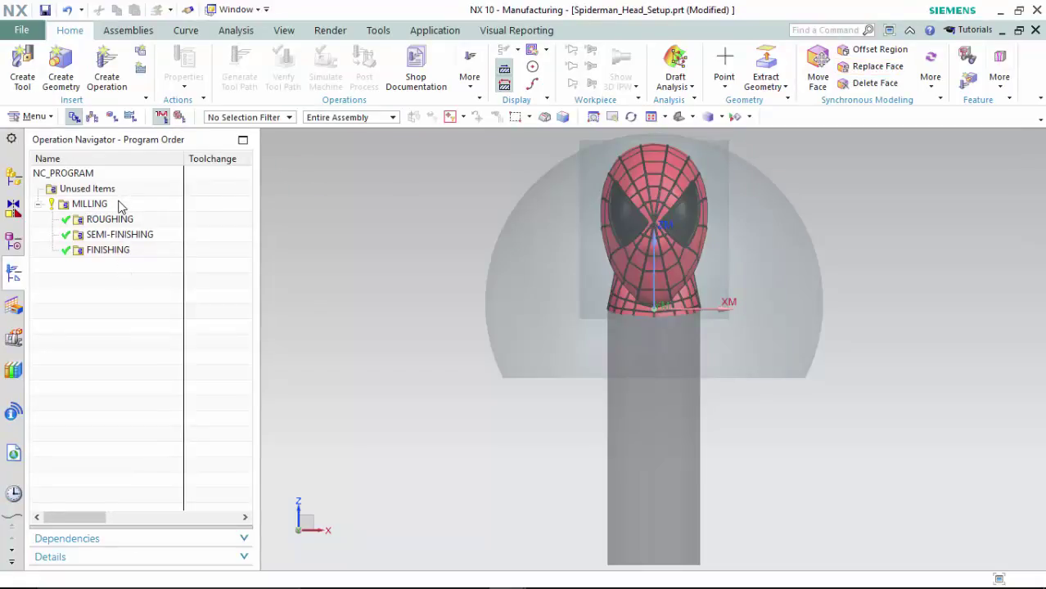
right_click(119, 204)
mouse_move(181, 383)
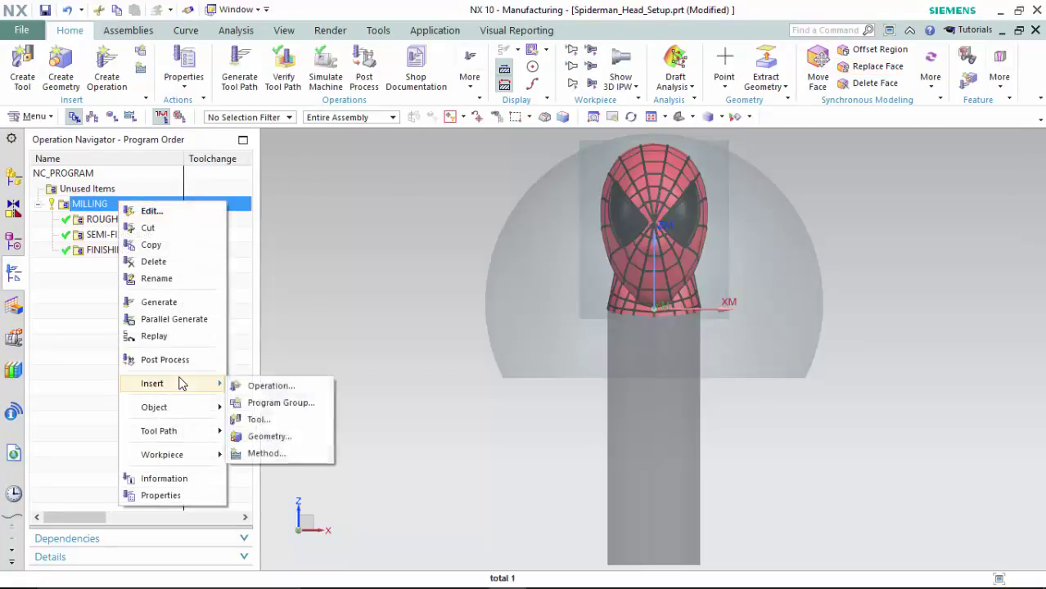
left_click(290, 402)
left_click(915, 54)
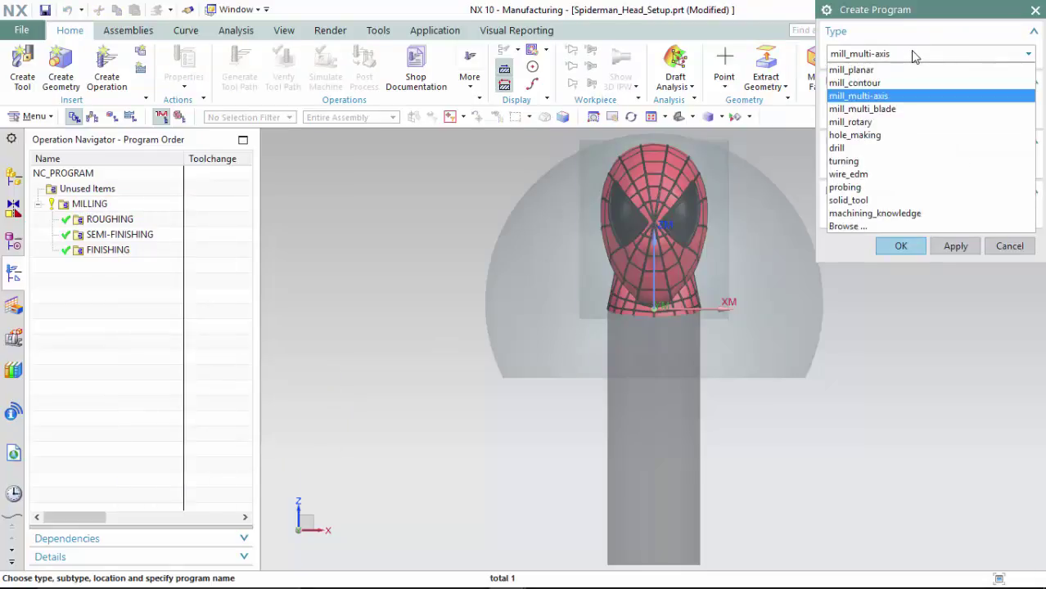
left_click(892, 53)
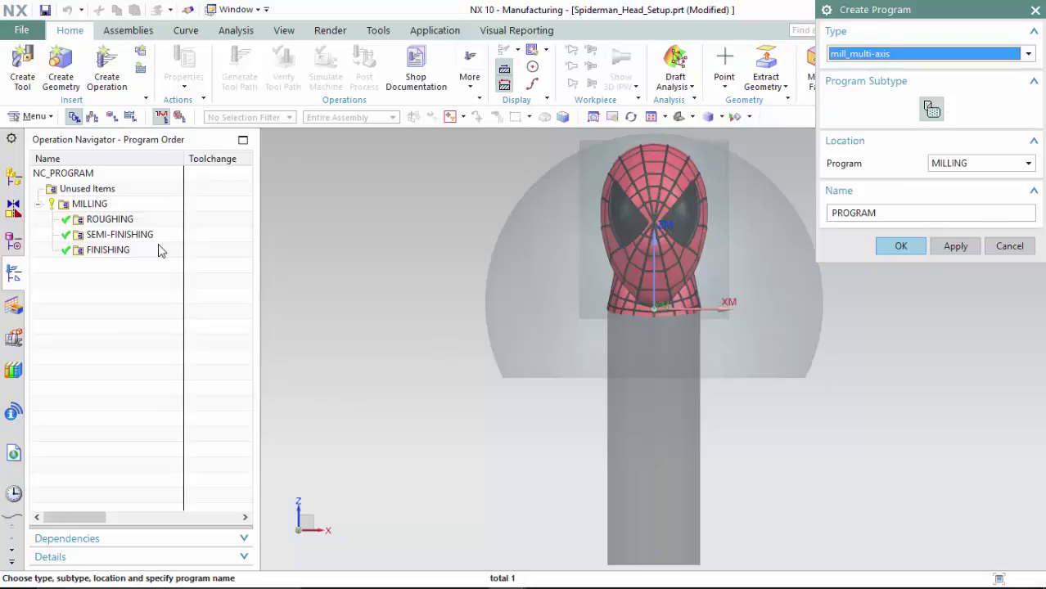
left_click(1006, 243)
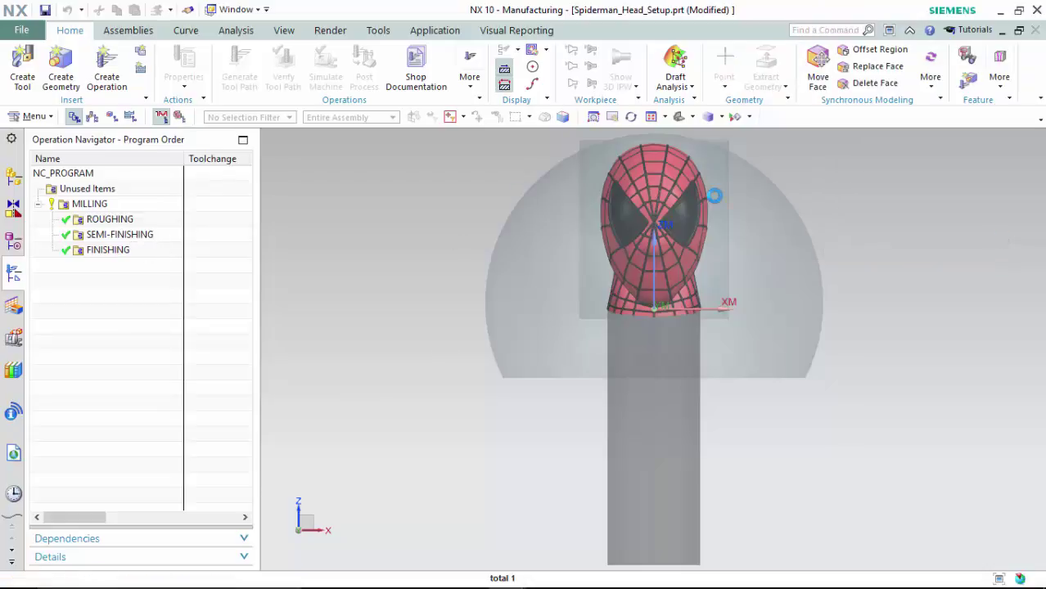
Review the available milling tools, and highlight the part geometry assigned to WORKPIECE.
left_click(93, 117)
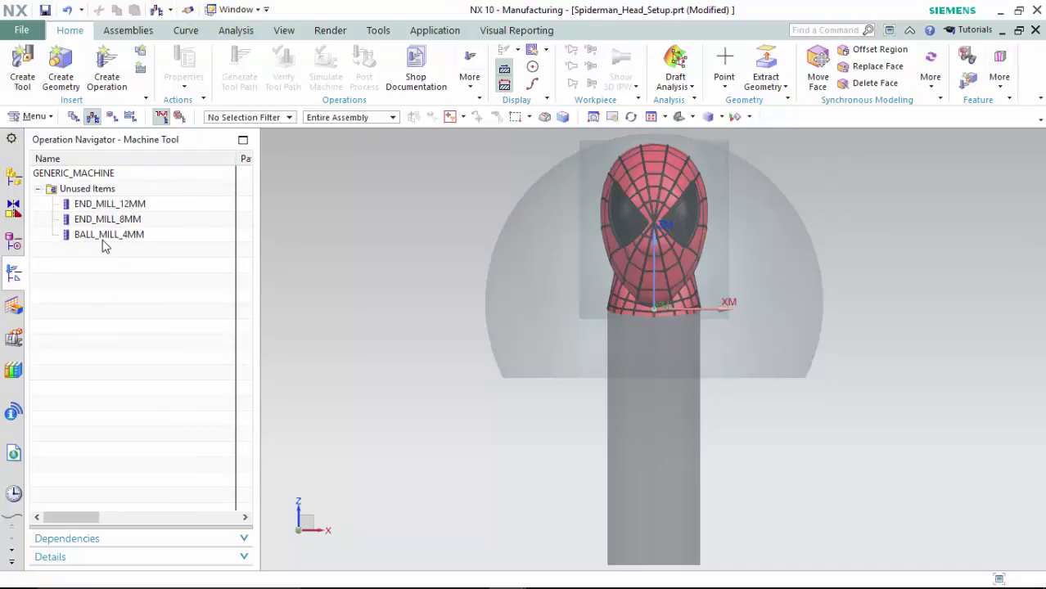
left_click(113, 117)
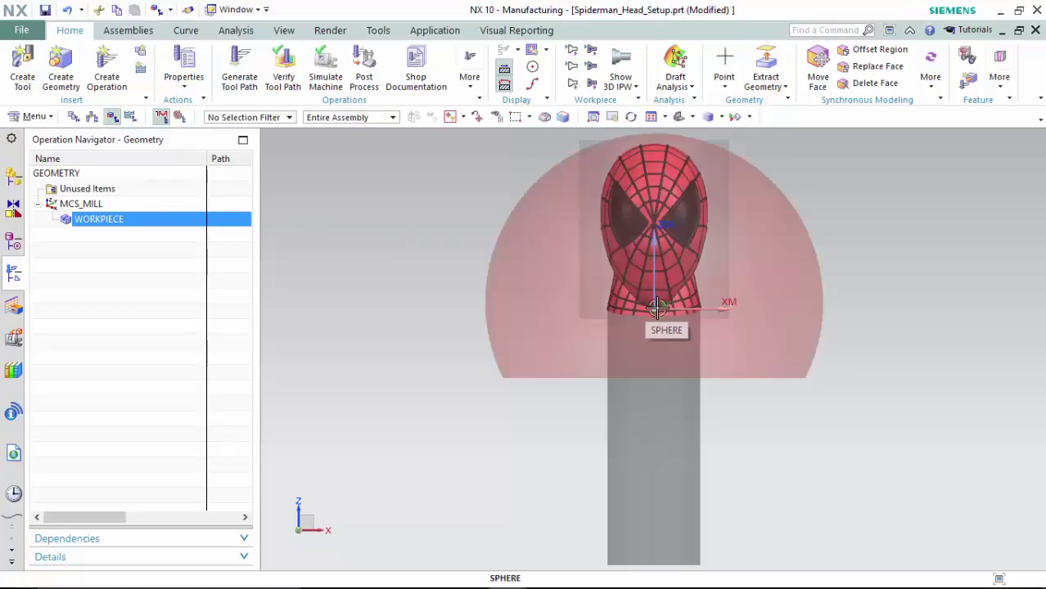
double_click(133, 218)
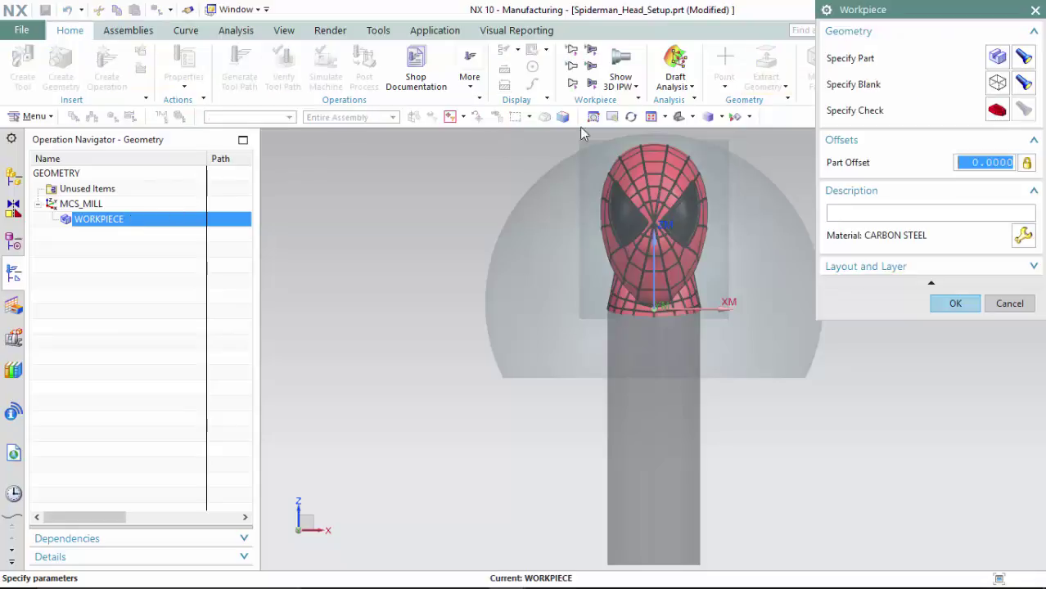
left_click(1023, 56)
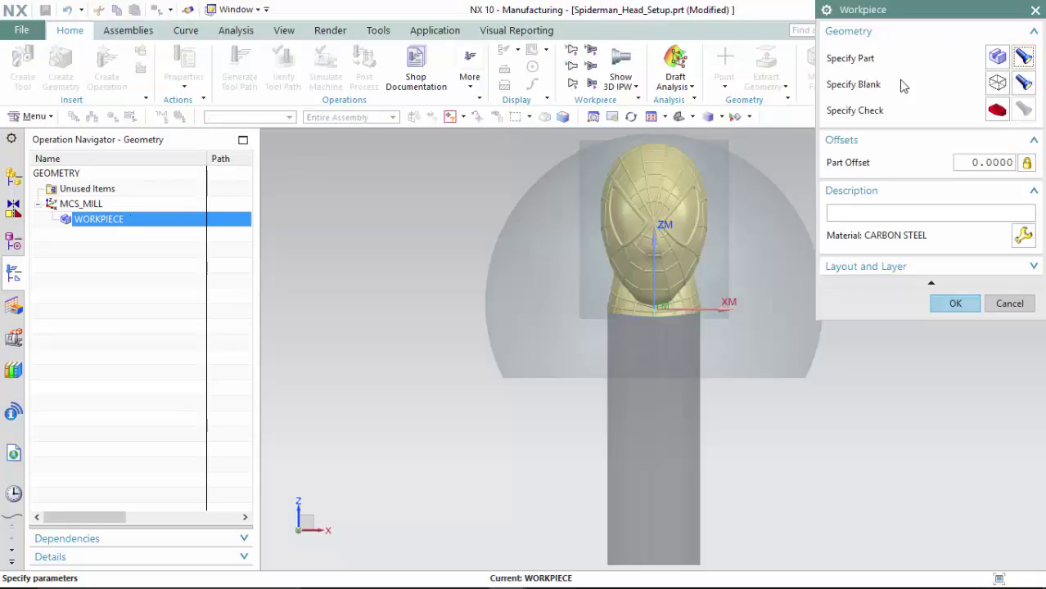
left_click(1012, 302)
Start a new operation for the END_MILL_12MM tool, using the mill_contour type with the Cavity Mill subtype.
left_click(93, 117)
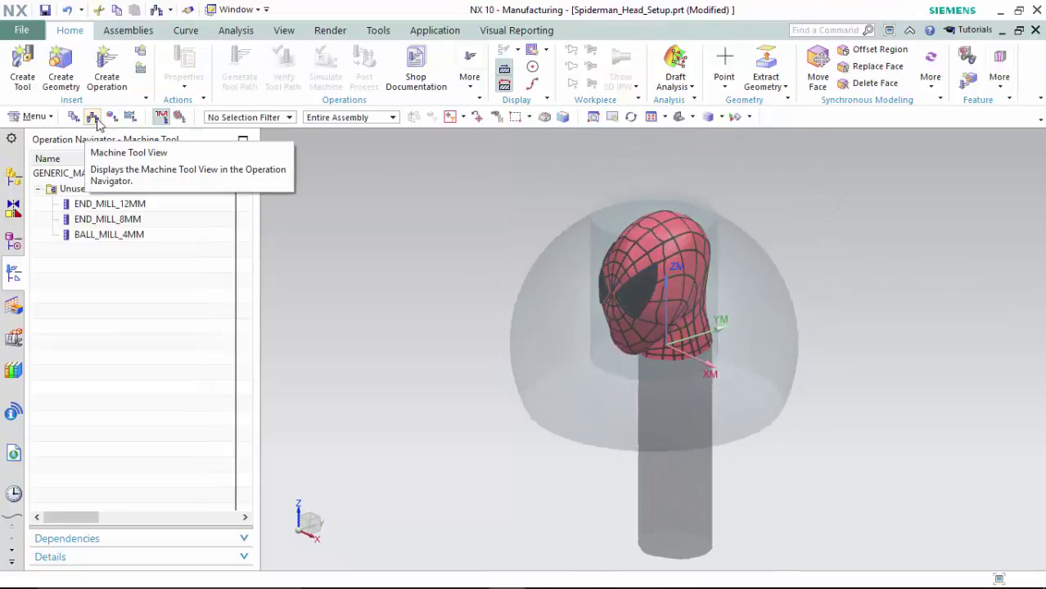
right_click(125, 209)
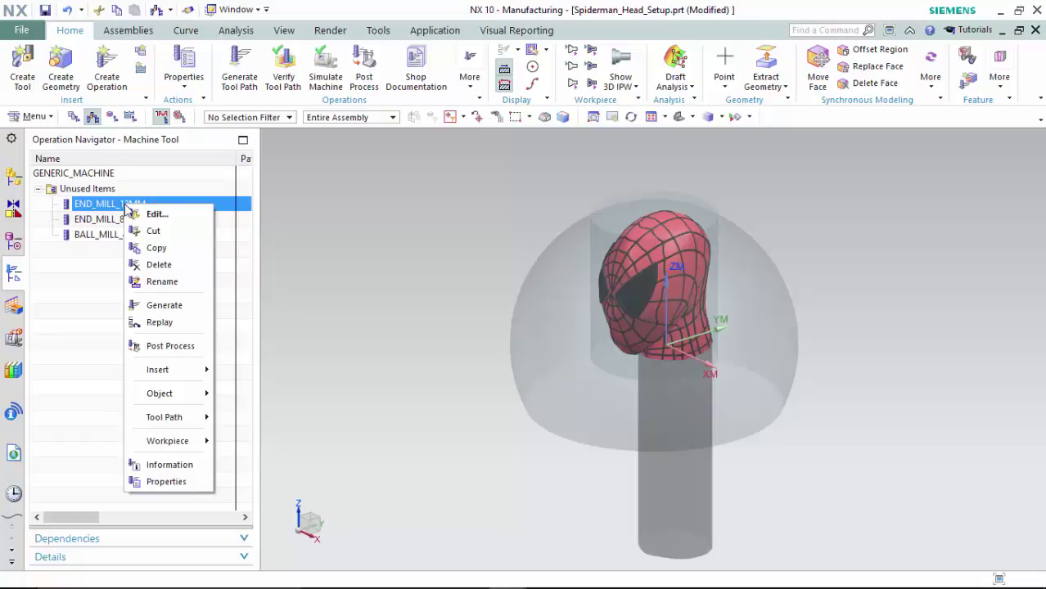
mouse_move(191, 369)
left_click(258, 369)
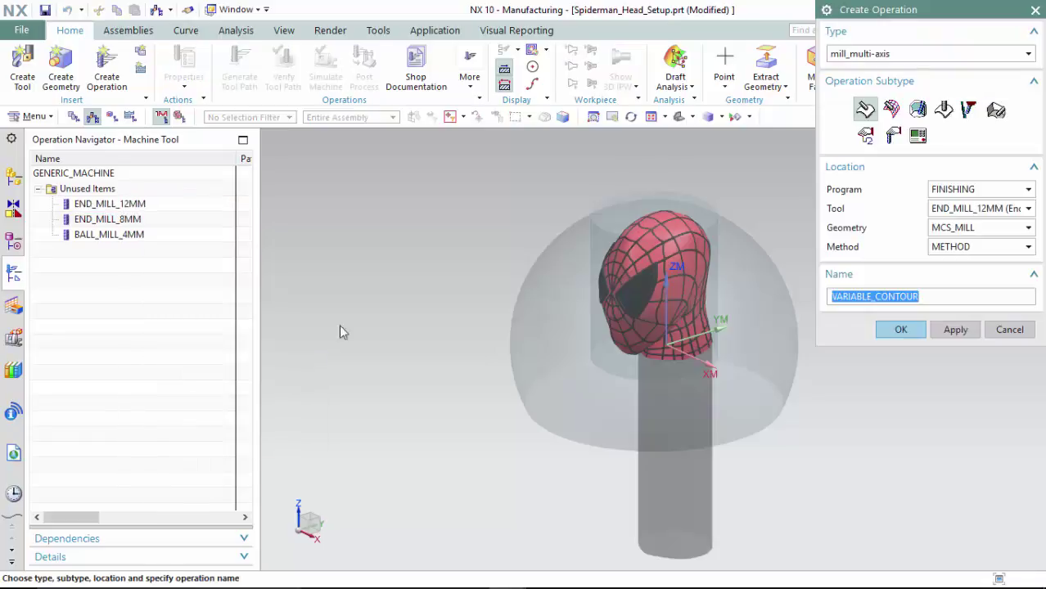
left_click(929, 53)
left_click(859, 82)
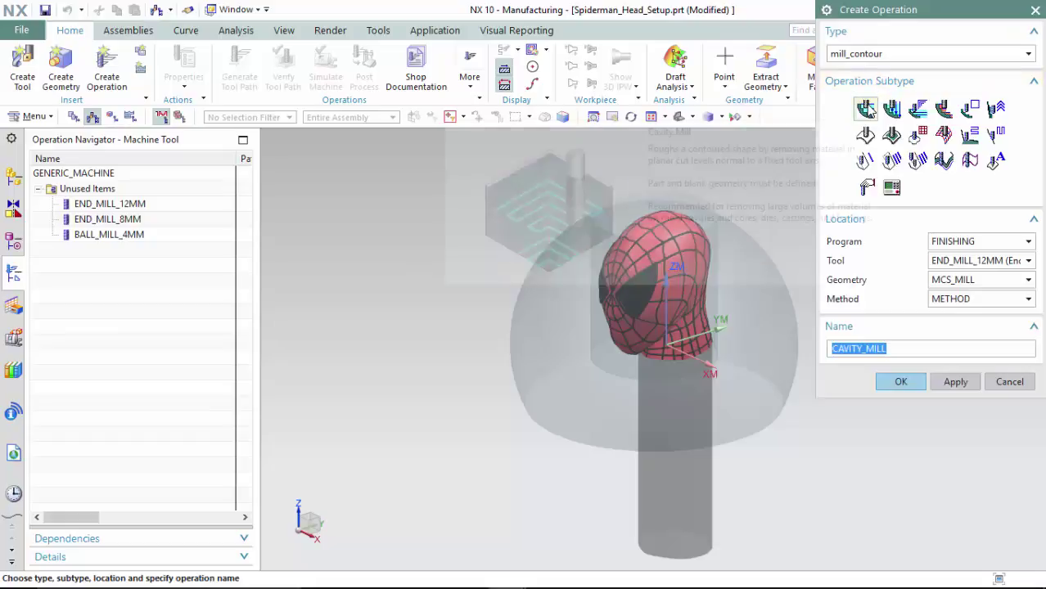
Create the CAVITY_MILL operation with program ROUGHING, method MILL_ROUGH and geometry WORKPIECE.
left_click(980, 241)
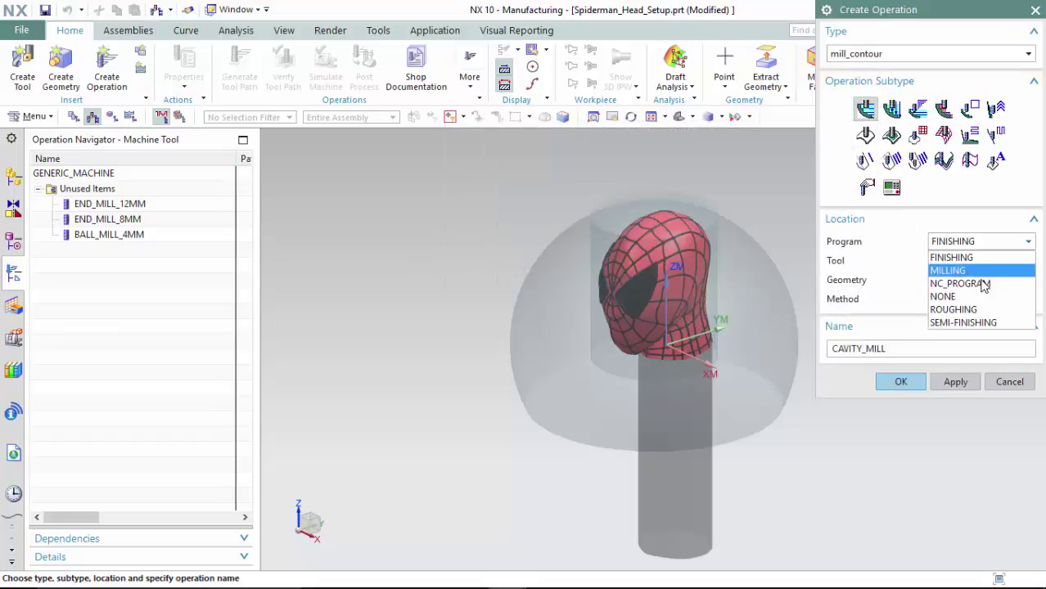
left_click(981, 309)
left_click(972, 300)
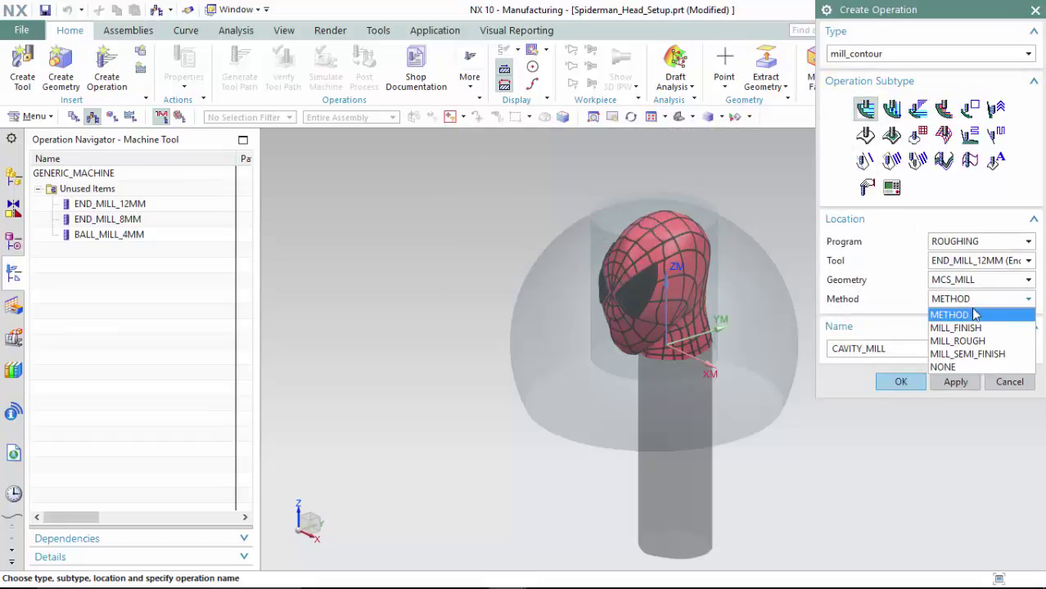
left_click(982, 341)
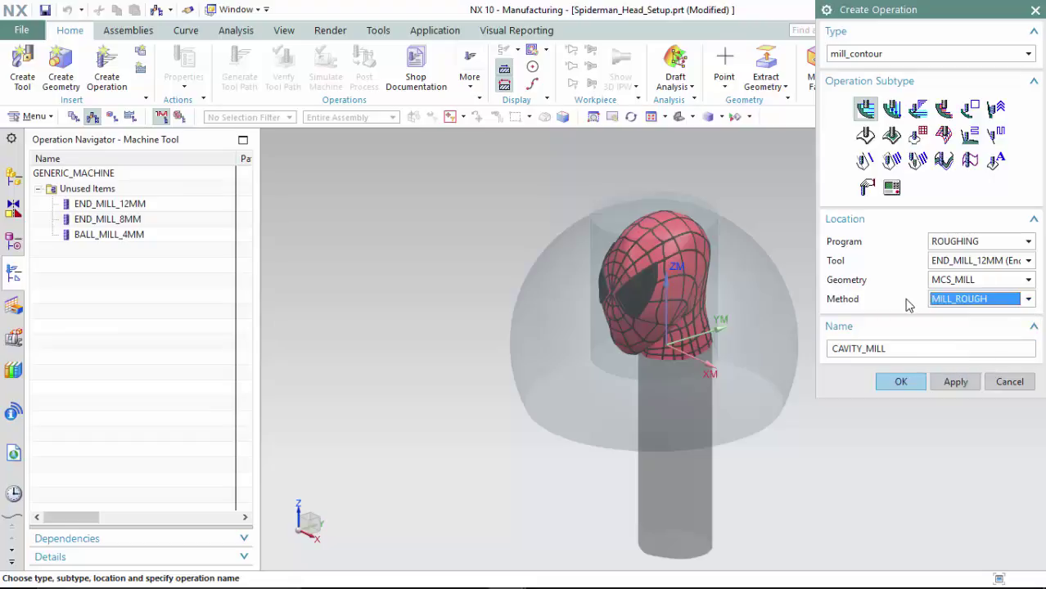
left_click(951, 283)
left_click(949, 320)
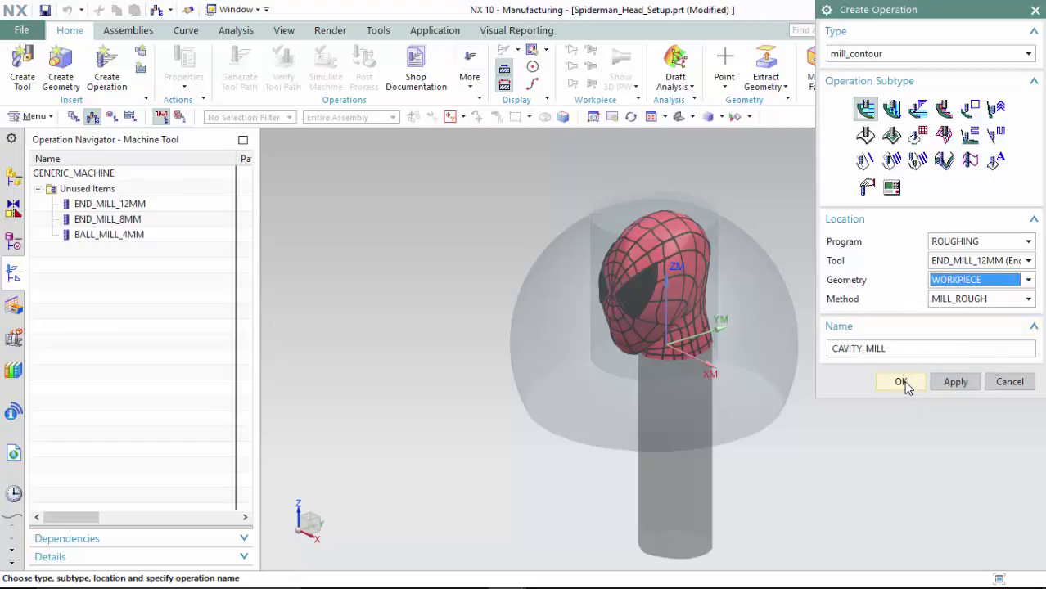
left_click(901, 382)
Specify the cylindrical stand body below the head as check geometry for the cavity mill operation.
left_click(996, 136)
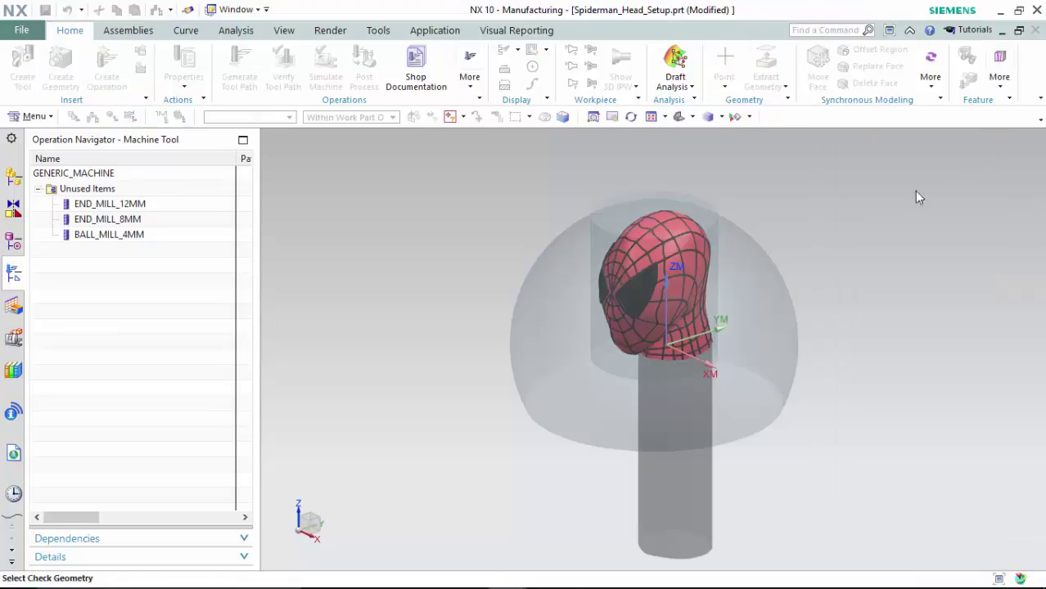
left_click(695, 462)
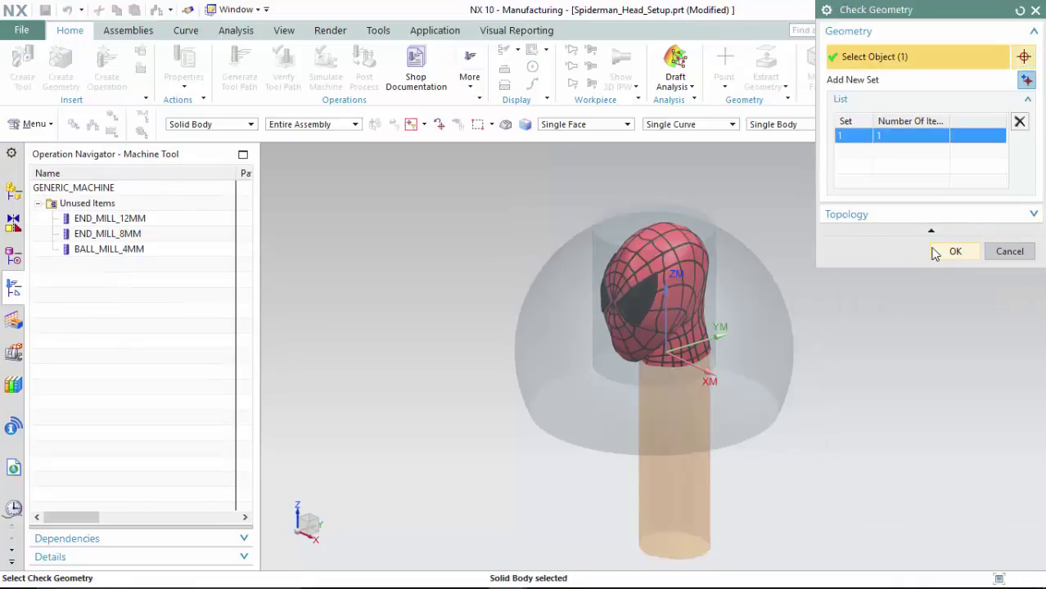
left_click(938, 252)
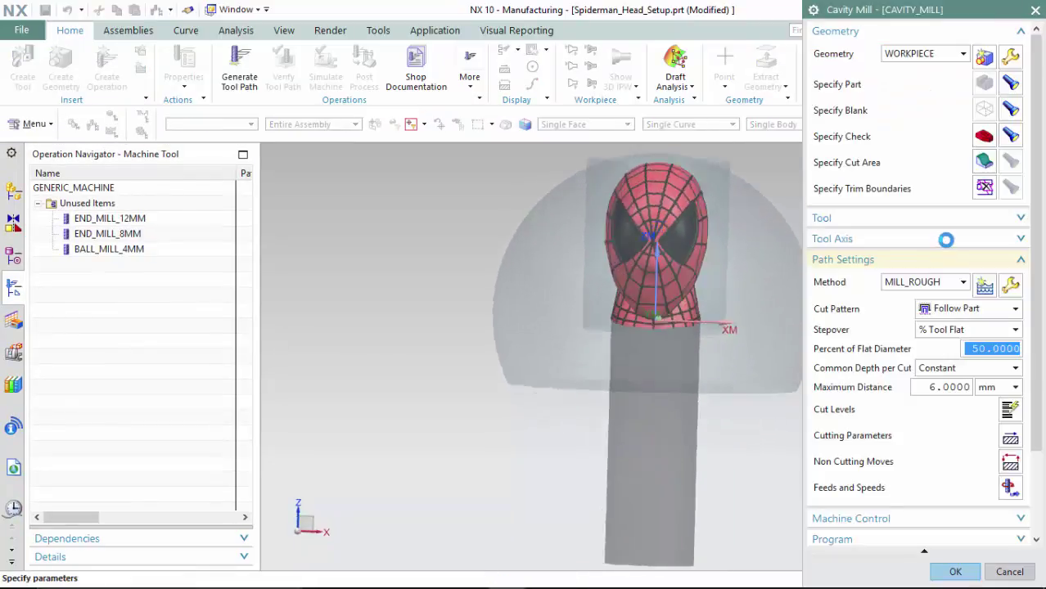
Define the tool axis by a specified vector along the X direction and set the cut pattern to Follow Periphery.
left_click(947, 245)
left_click(958, 262)
left_click(954, 289)
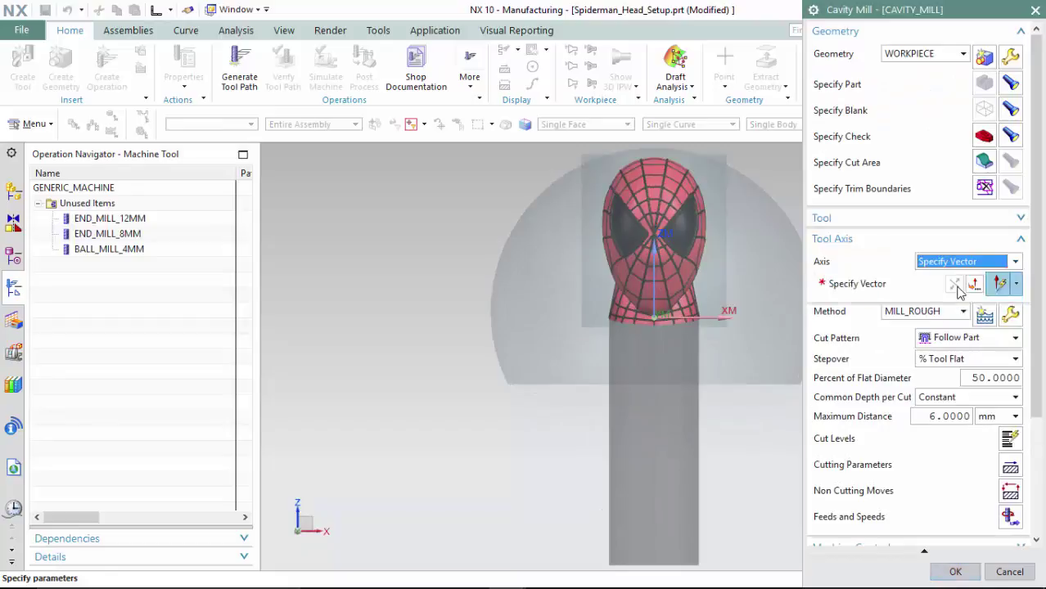
left_click(698, 355)
left_click(966, 363)
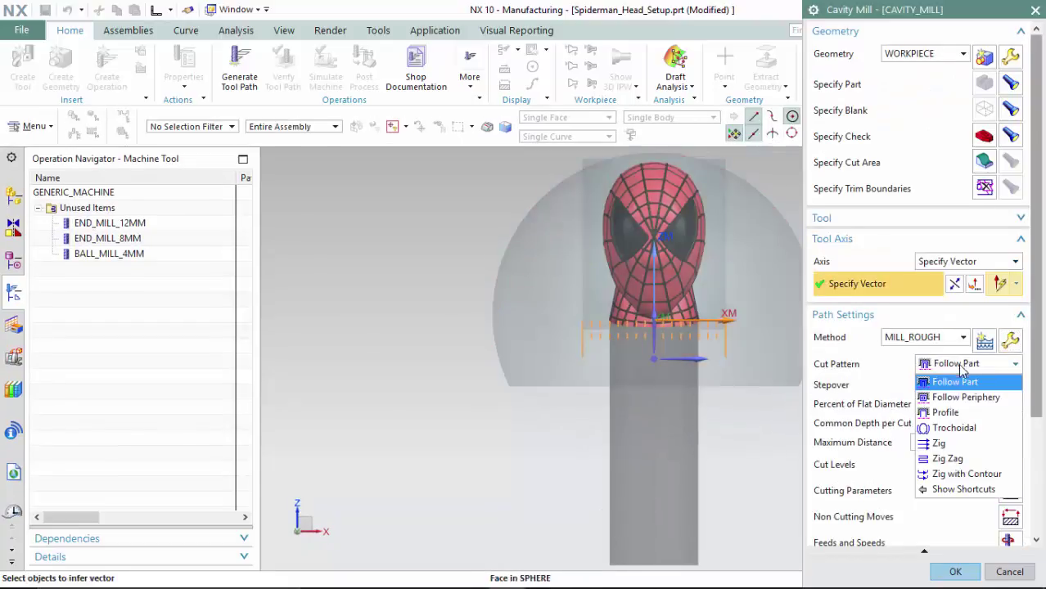
left_click(967, 398)
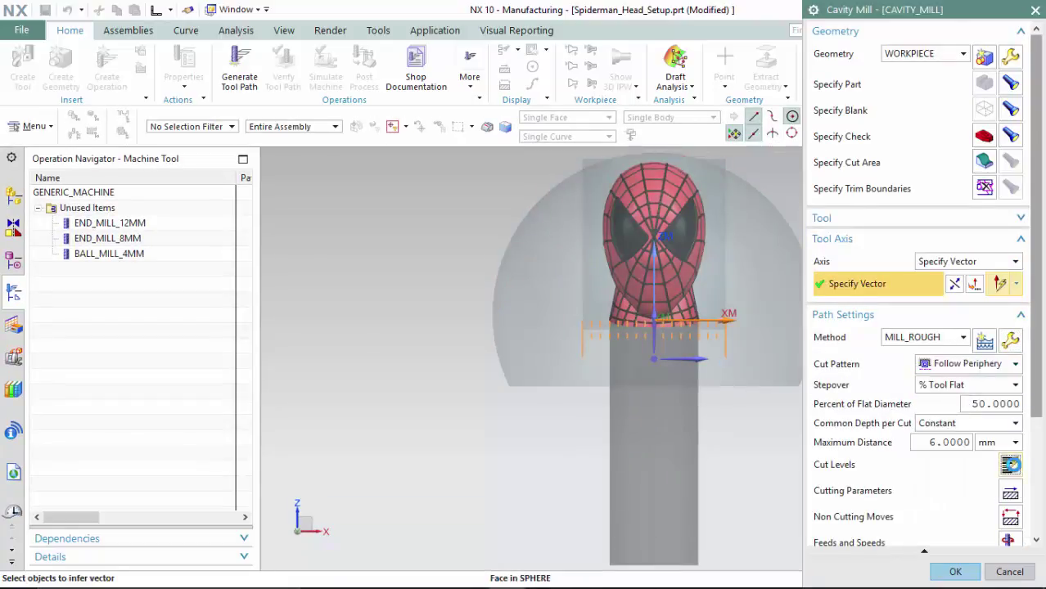
Divide the range depth of the cut levels by 2 so the operation covers half the depth.
left_click(1009, 464)
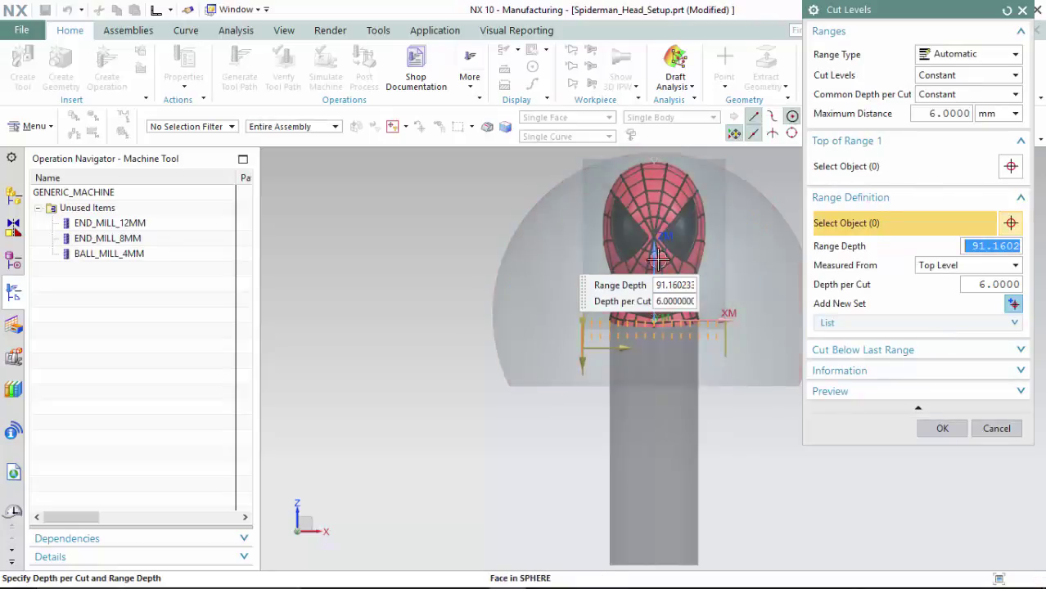
left_click(1021, 245)
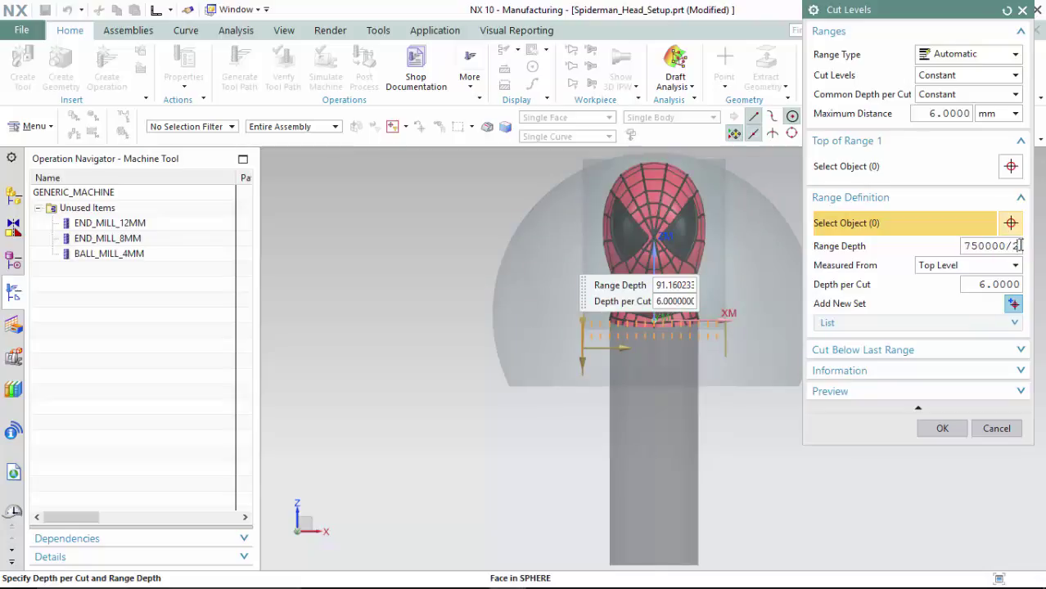
type("/2")
key("Return")
left_click(942, 427)
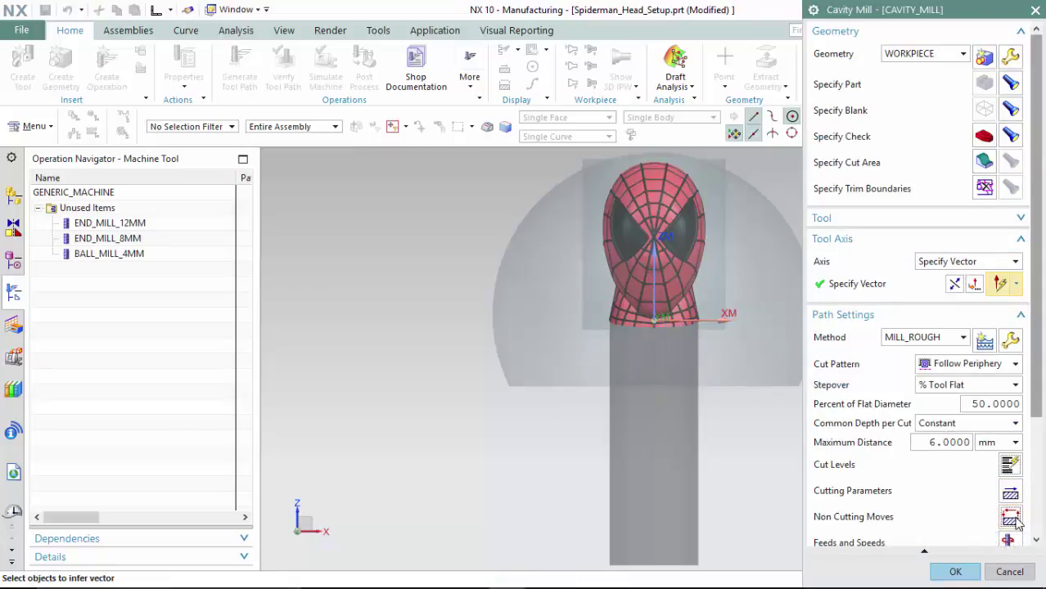
Set the transfer type between regions to Direct in the operation's non-cutting moves.
left_click(955, 571)
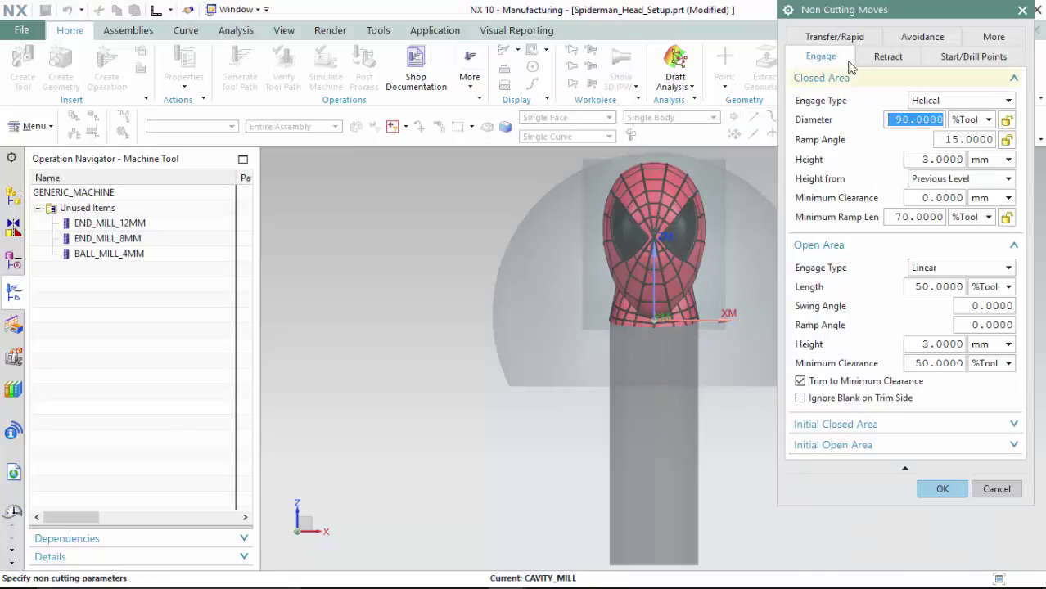
left_click(843, 39)
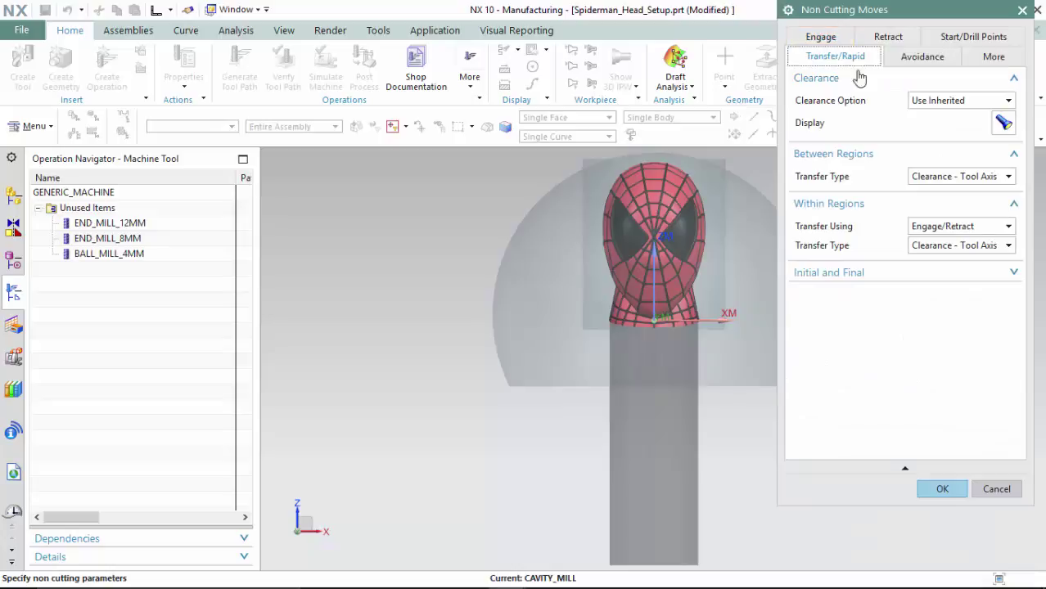
left_click(945, 177)
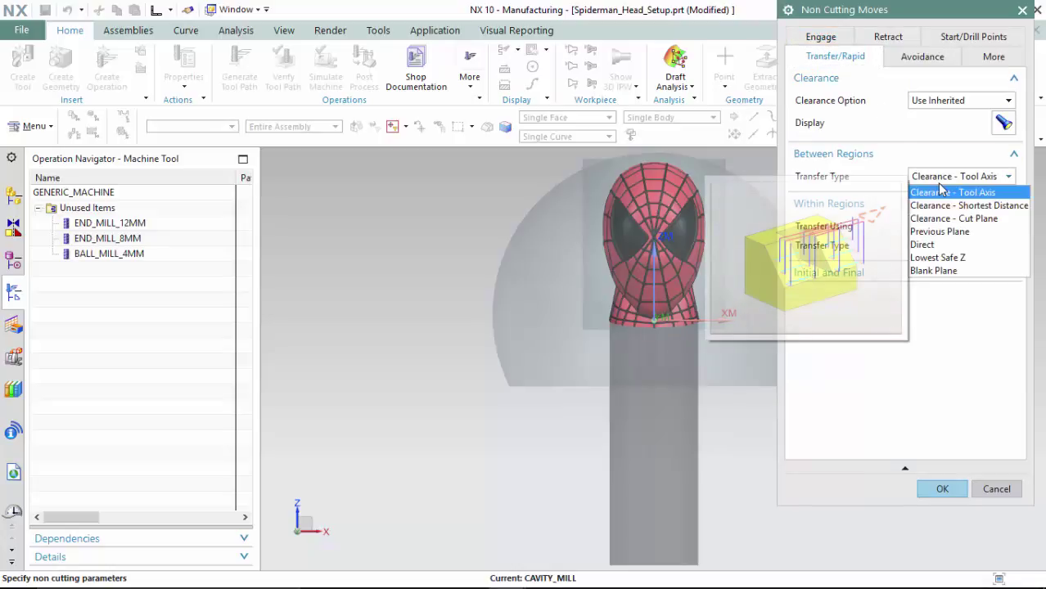
left_click(941, 244)
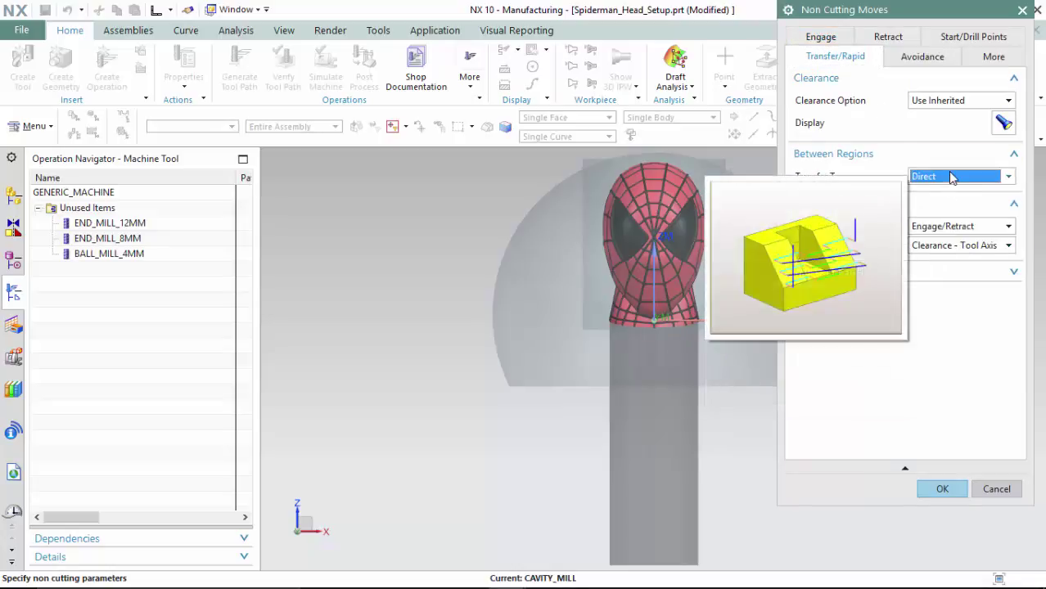
Accept the non-cutting moves and the cavity mill operation, and paste a copy of CAVITY_MILL inside END_MILL_12MM.
left_click(945, 491)
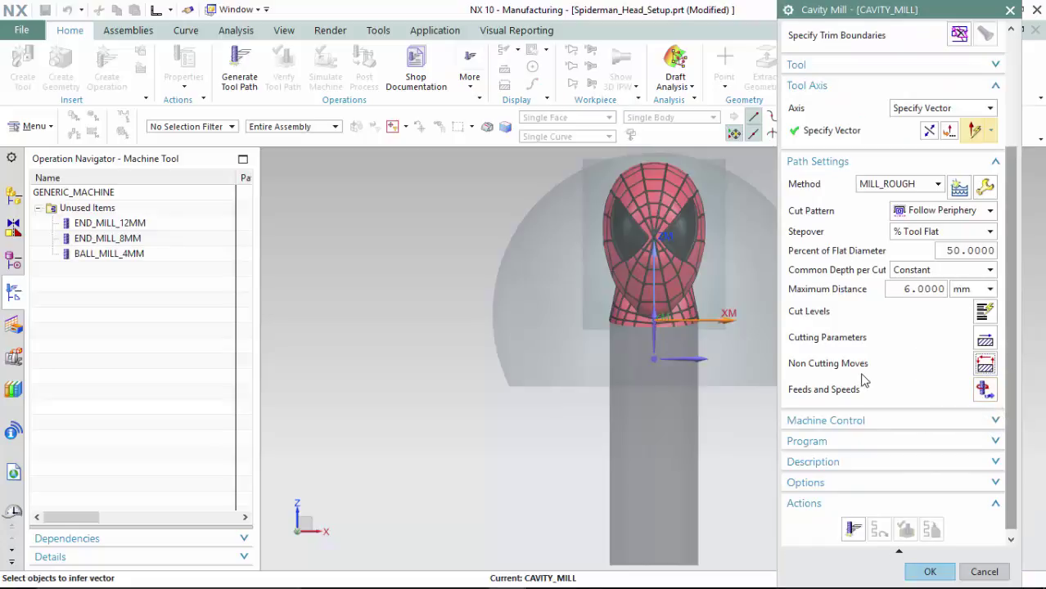
left_click(930, 571)
right_click(135, 222)
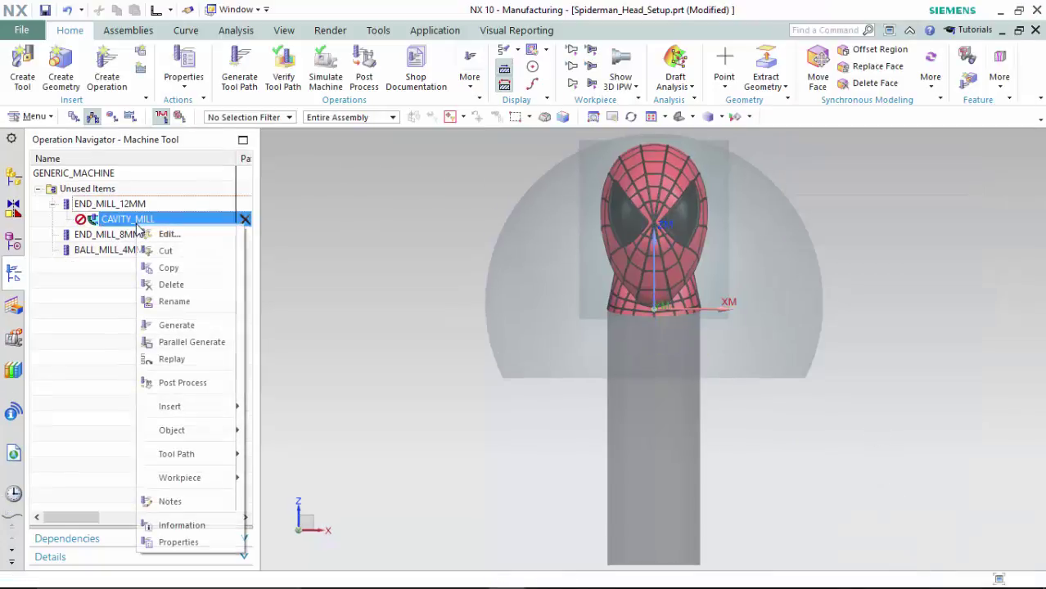
left_click(187, 270)
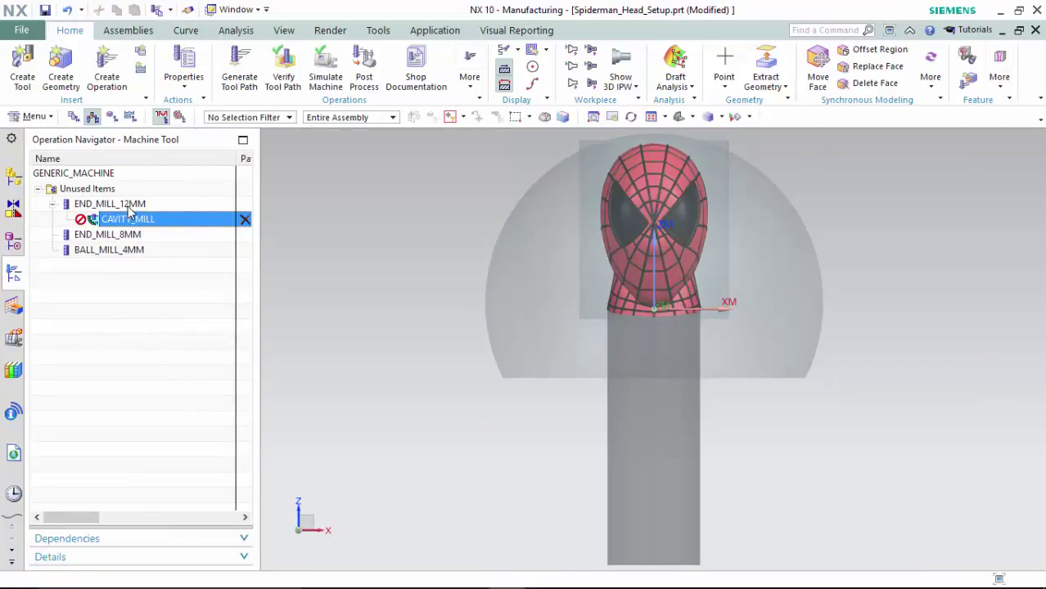
right_click(129, 206)
left_click(185, 283)
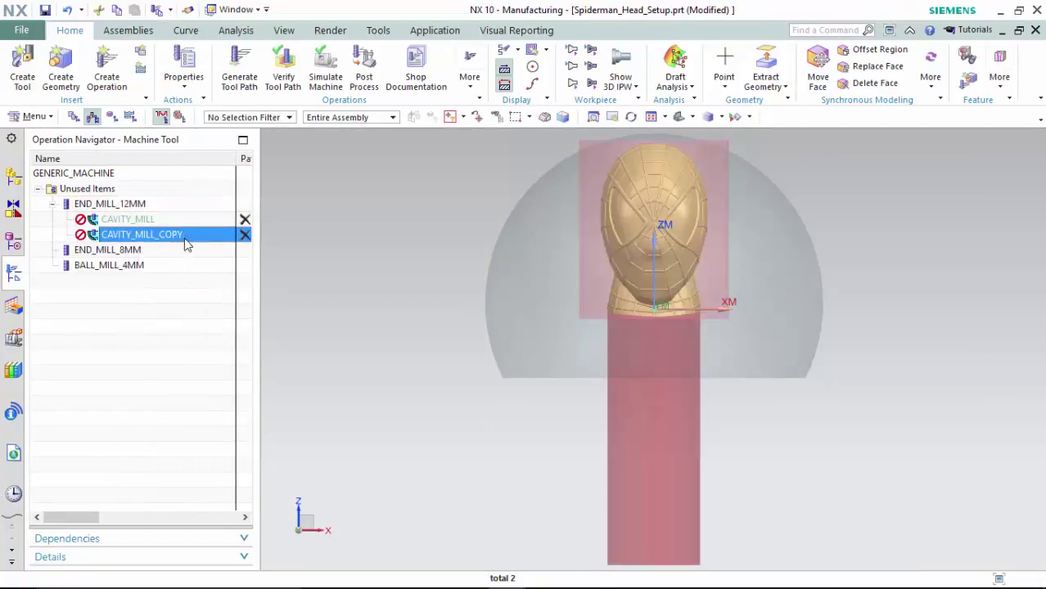
Rename the copied cavity mill operation under the 12 mm end mill as CAVITY_MILL_2.
left_click(182, 237)
left_click(187, 237)
key("BackSpace")
key("BackSpace")
key("BackSpace")
key("BackSpace")
type("2")
key("Return")
Reverse the tool axis vector of CAVITY_MILL_2 to the negative X direction and divide its cut levels' range depth by 2.
double_click(194, 236)
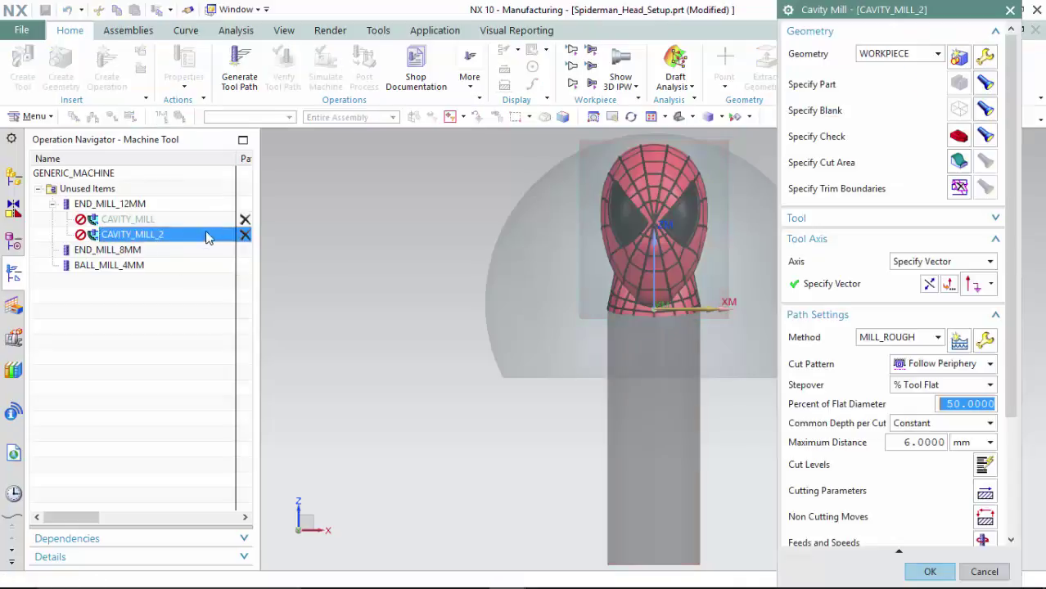
left_click(897, 291)
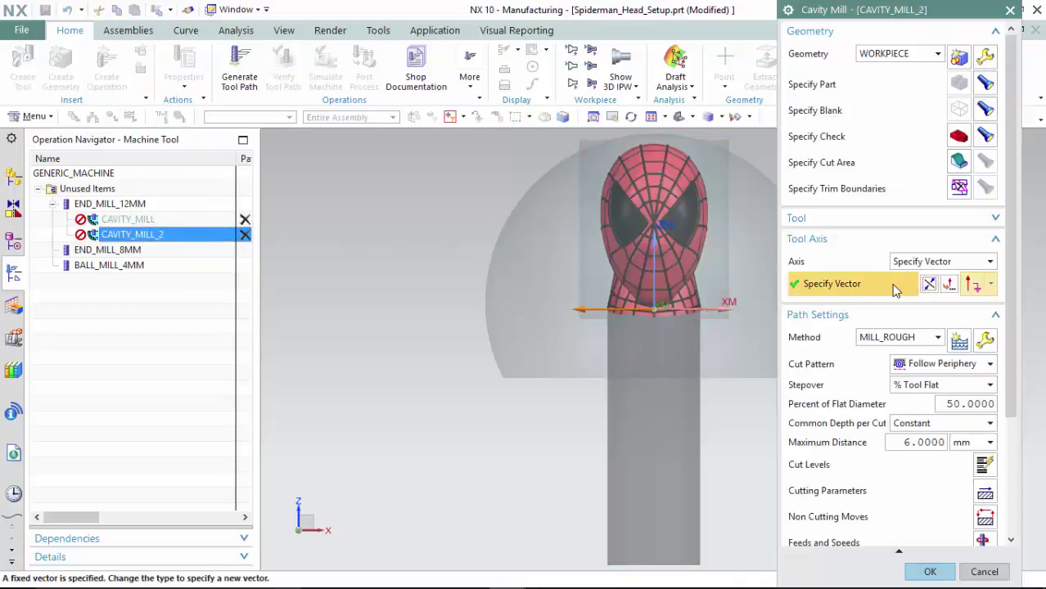
left_click(984, 464)
left_click(1031, 246)
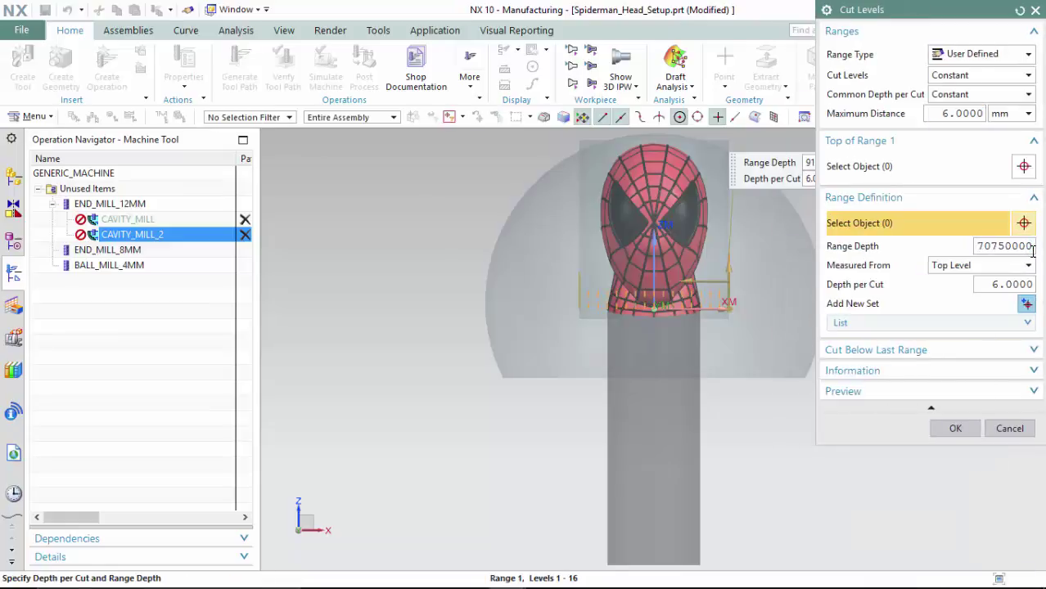
key("Tab")
left_click(955, 428)
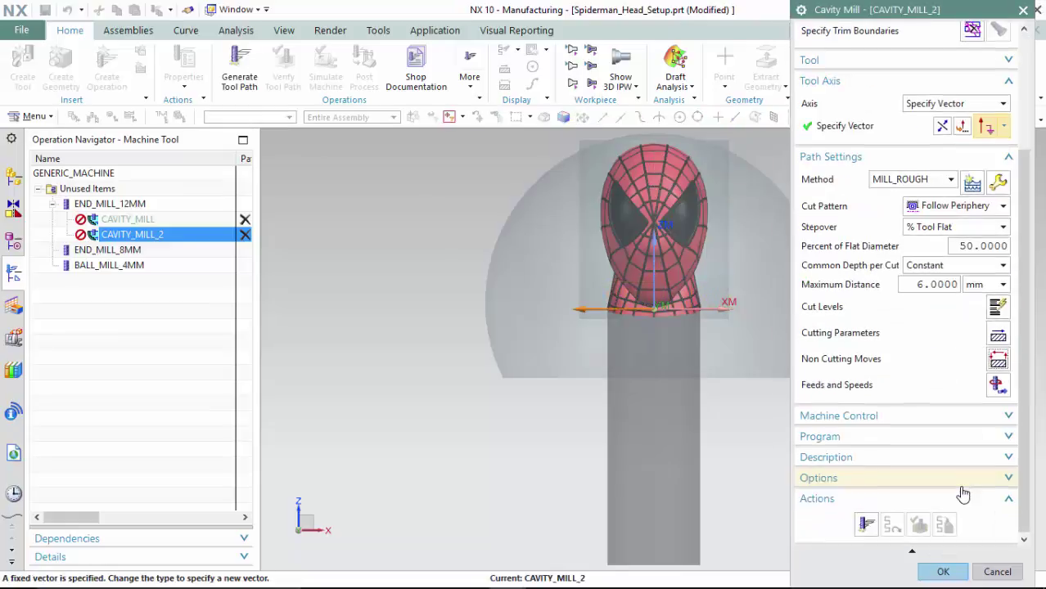
left_click(943, 572)
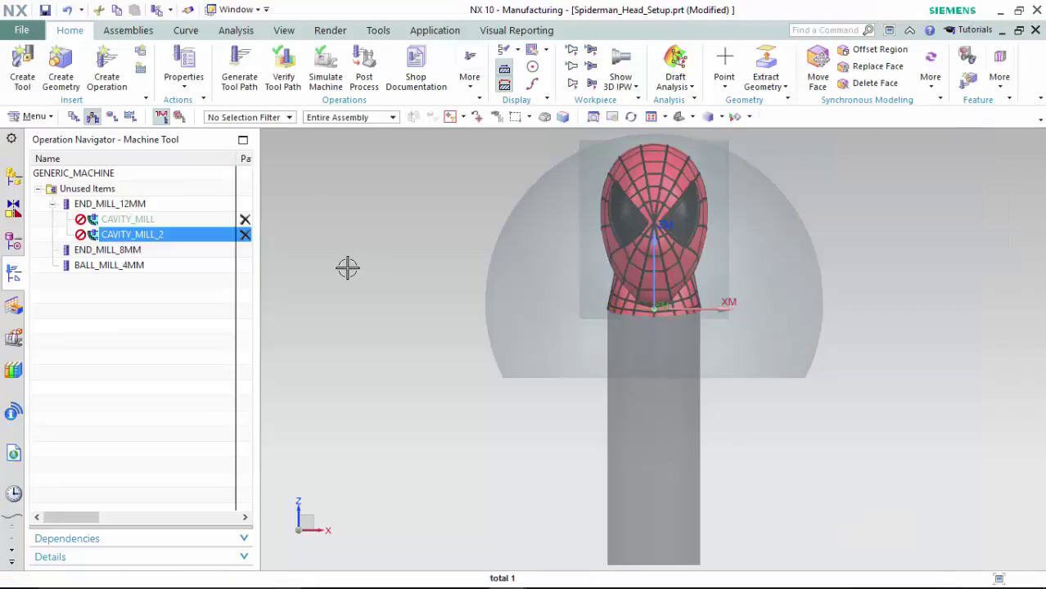
Copy CAVITY_MILL and CAVITY_MILL_2 together and paste both operations inside END_MILL_8MM.
left_click(129, 221)
left_click(149, 238, "ctrl")
right_click(148, 238)
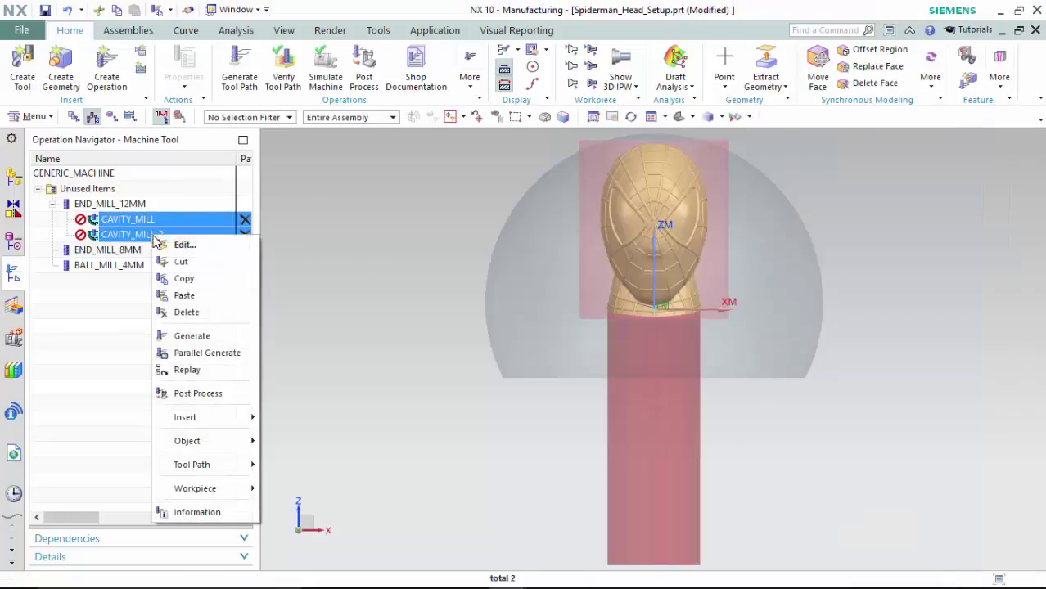
left_click(185, 278)
right_click(131, 250)
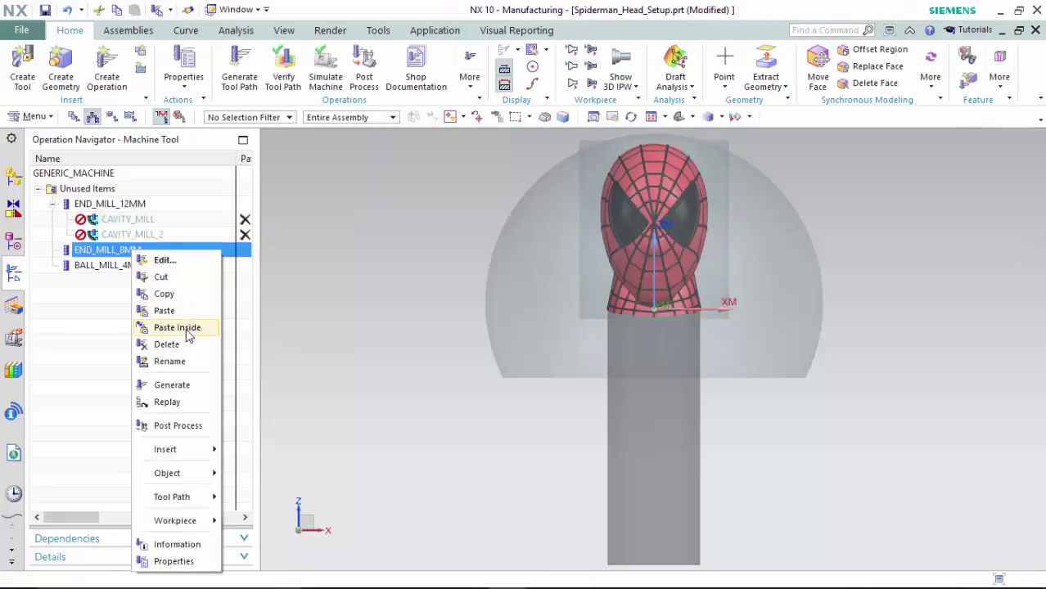
left_click(186, 329)
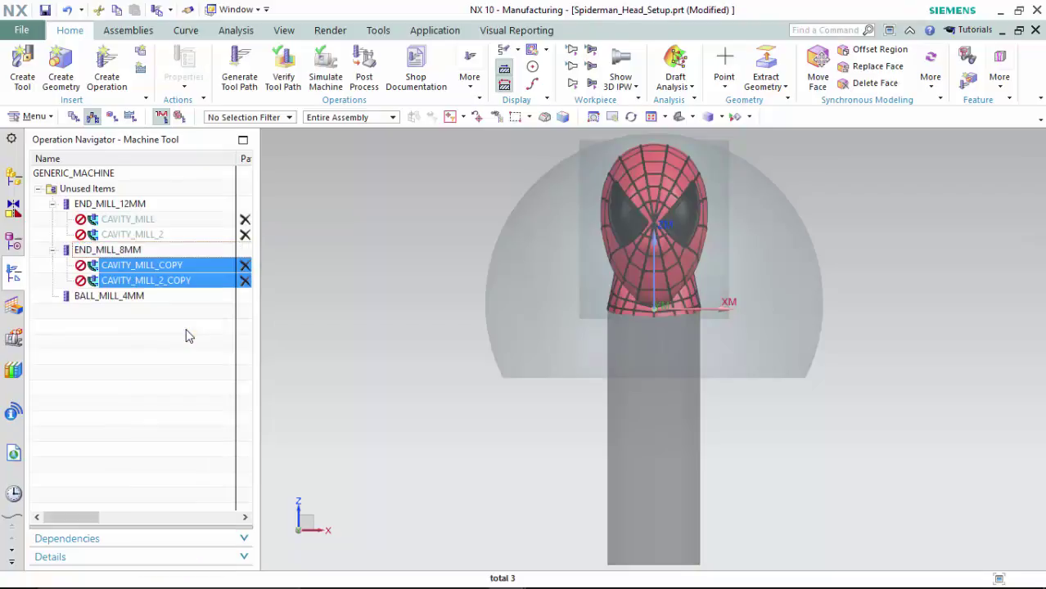
Set the machining method of both copied cavity mill operations under END_MILL_8MM to MILL_SEMI_FINISH.
double_click(163, 266)
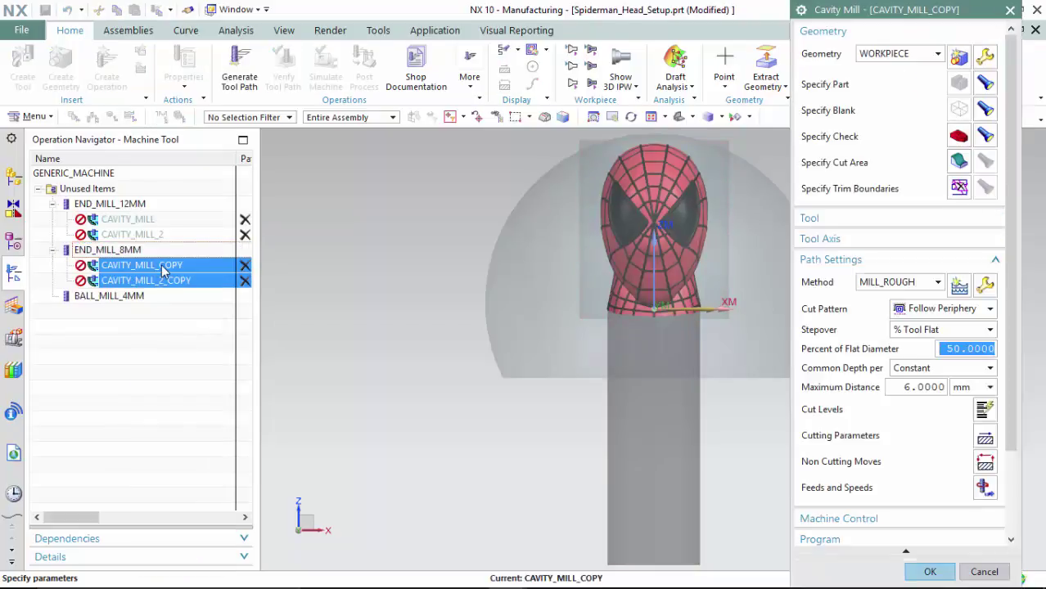
left_click(913, 337)
left_click(899, 388)
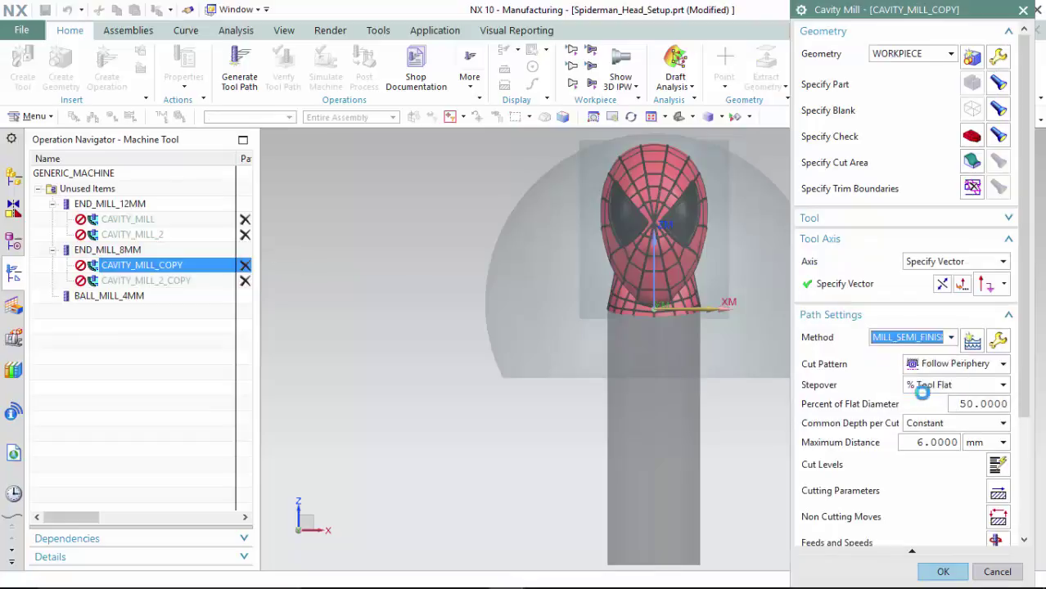
left_click(955, 572)
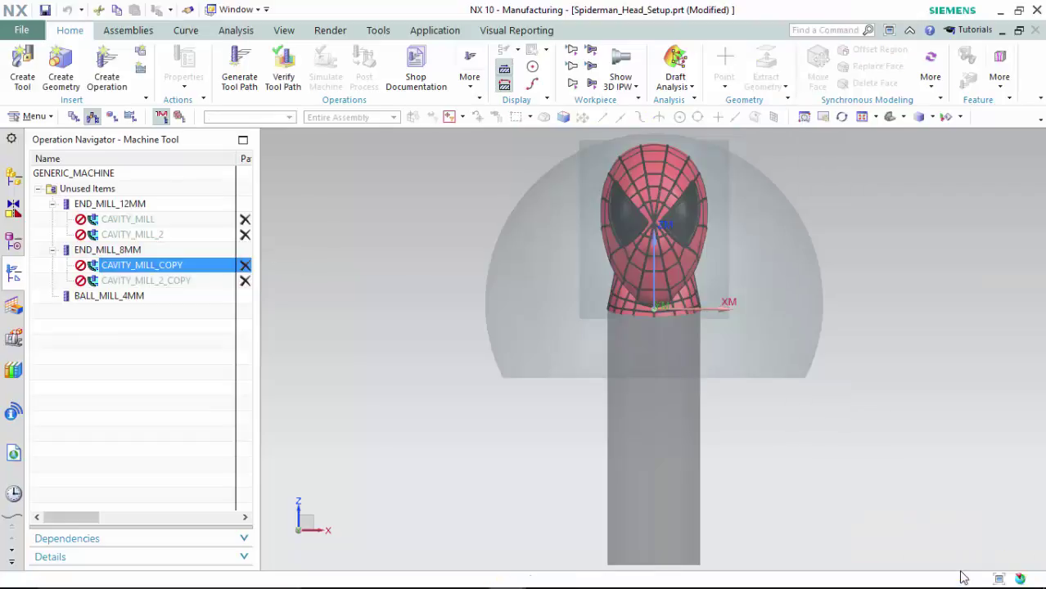
left_click(140, 283)
double_click(144, 283)
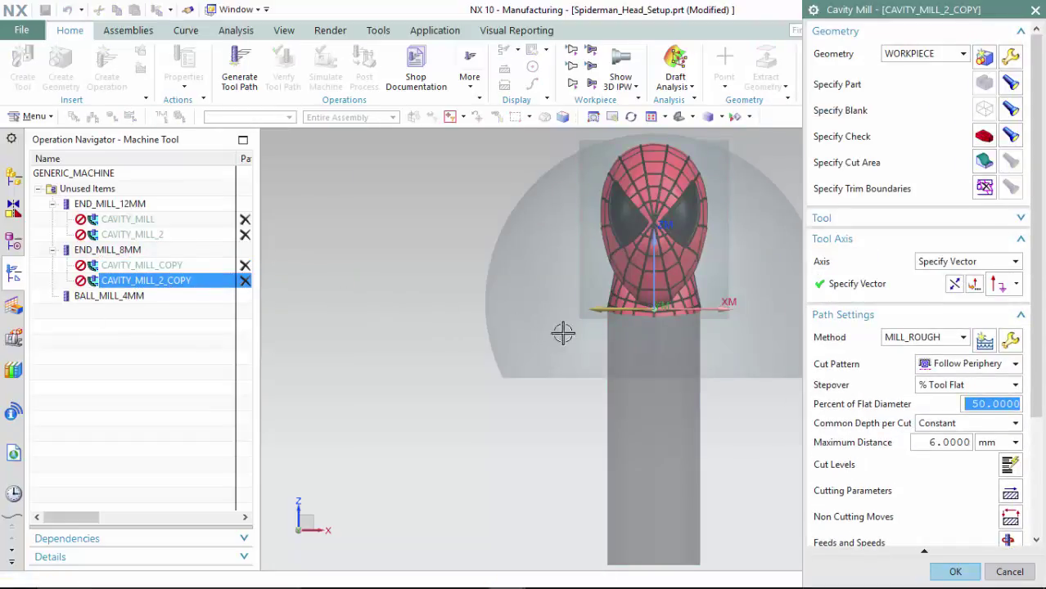
left_click(912, 337)
left_click(908, 389)
left_click(955, 572)
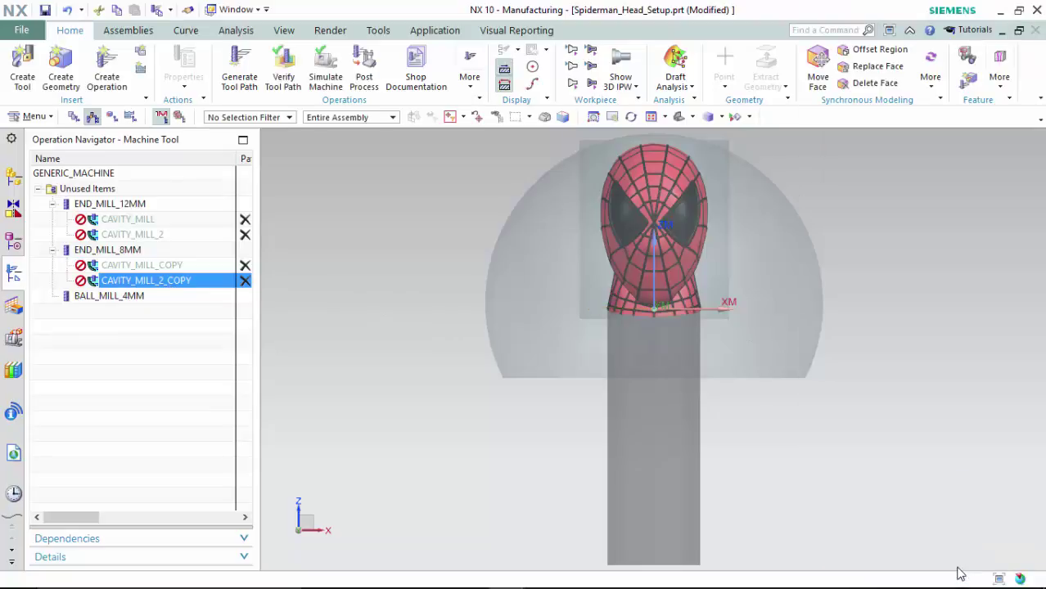
Move the two copied cavity mill operations into the SEMI-FINISHING program group in the program order.
left_click(74, 117)
left_click(153, 264, "ctrl")
left_click_drag(153, 265, 150, 297)
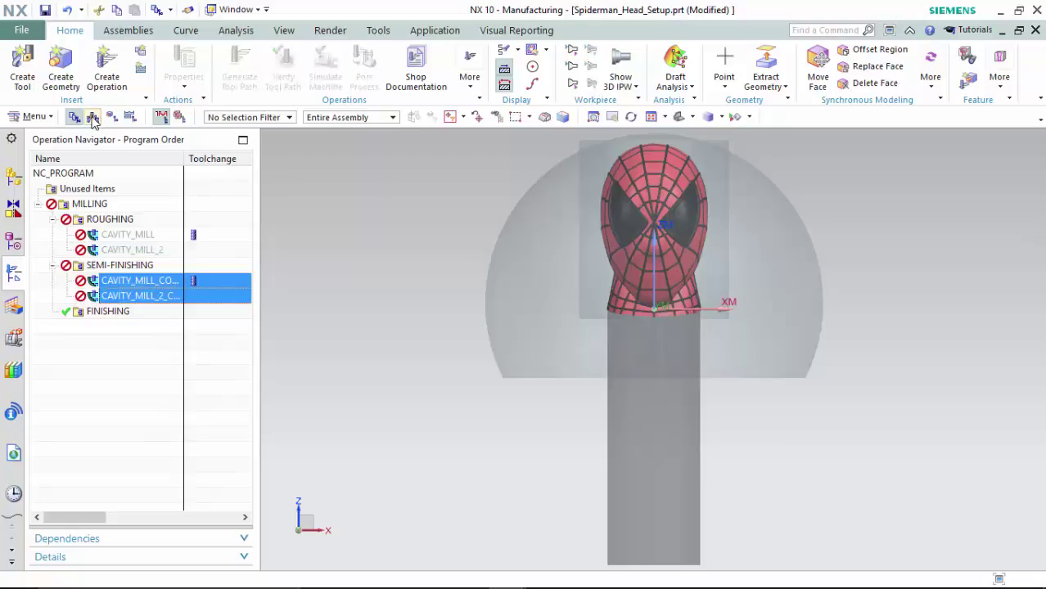
Create a mill_multi-axis Variable Contour operation under BALL_MILL_4MM with program FINISHING, geometry WORKPIECE and method MILL_FINISH.
left_click(92, 117)
left_click(139, 298)
right_click(141, 299)
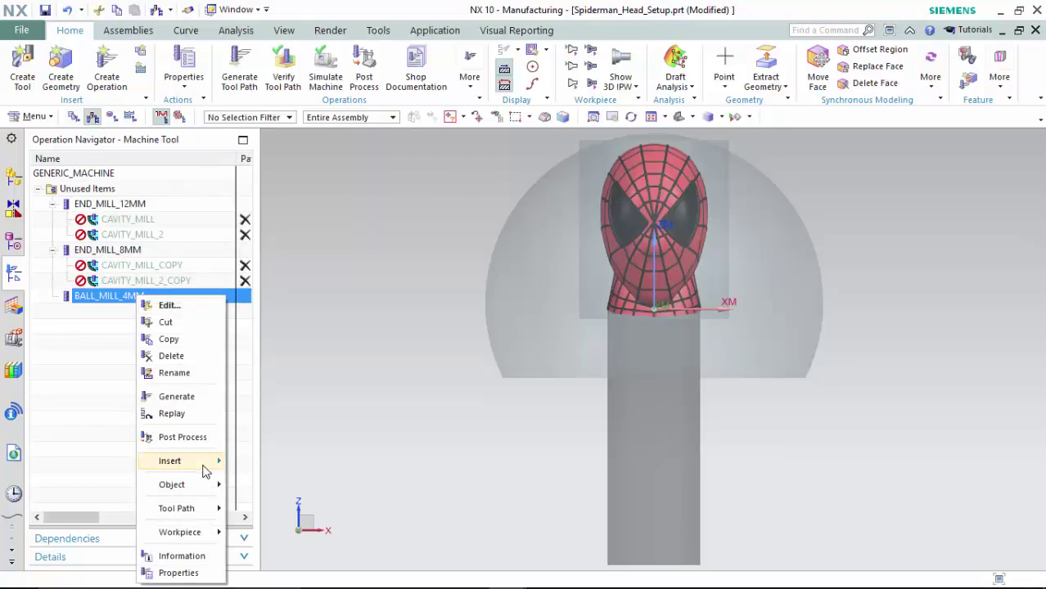
mouse_move(209, 466)
left_click(254, 463)
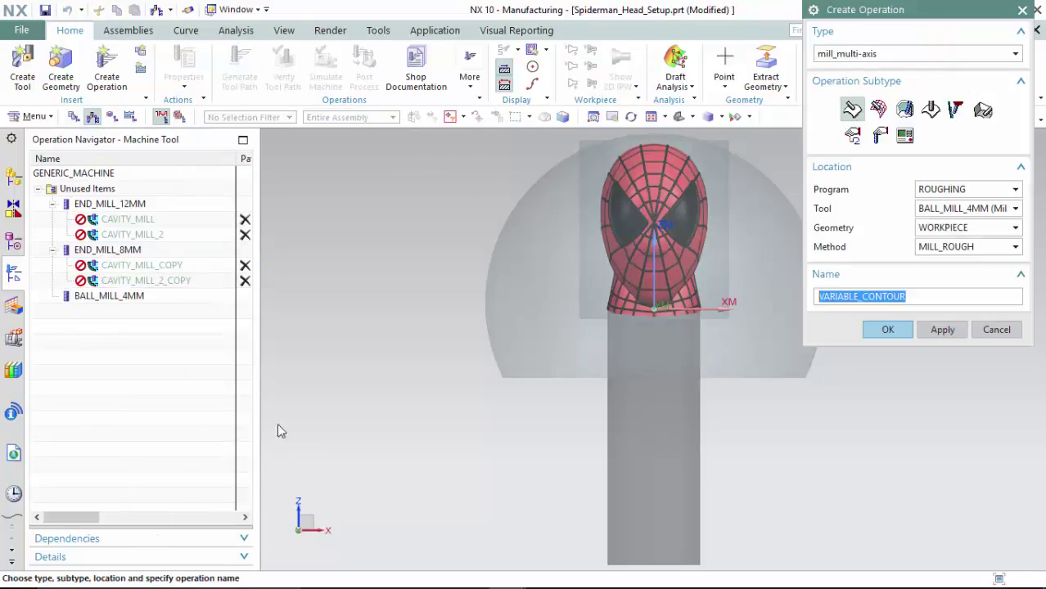
left_click(885, 57)
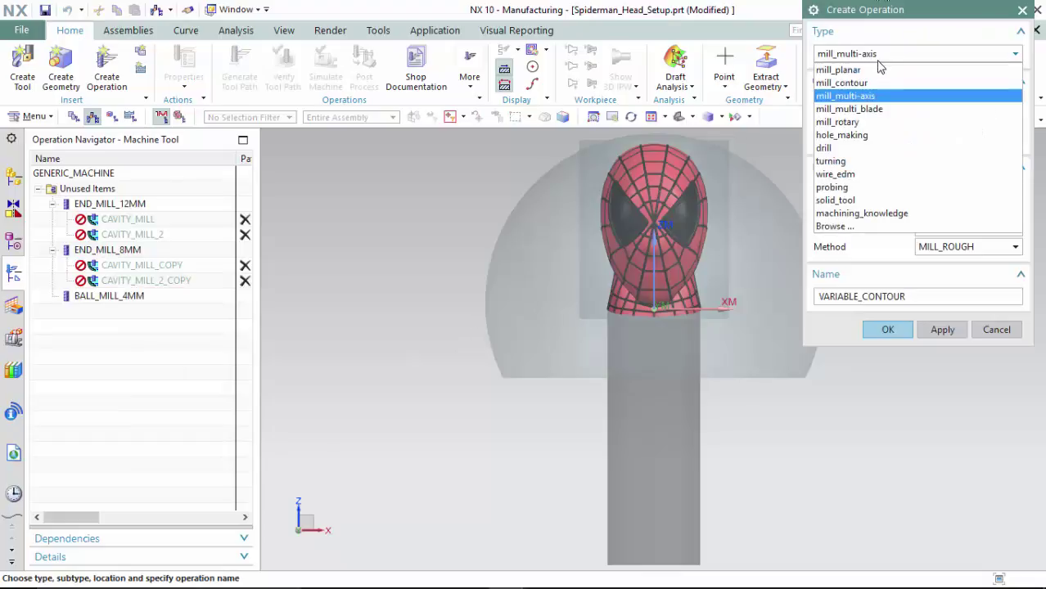
left_click(857, 98)
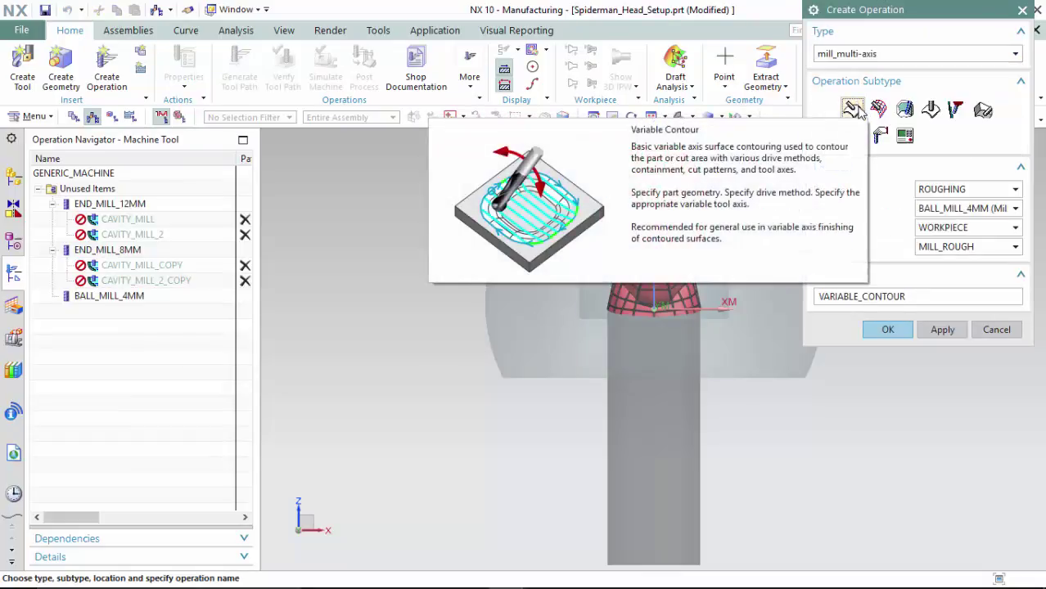
left_click(959, 191)
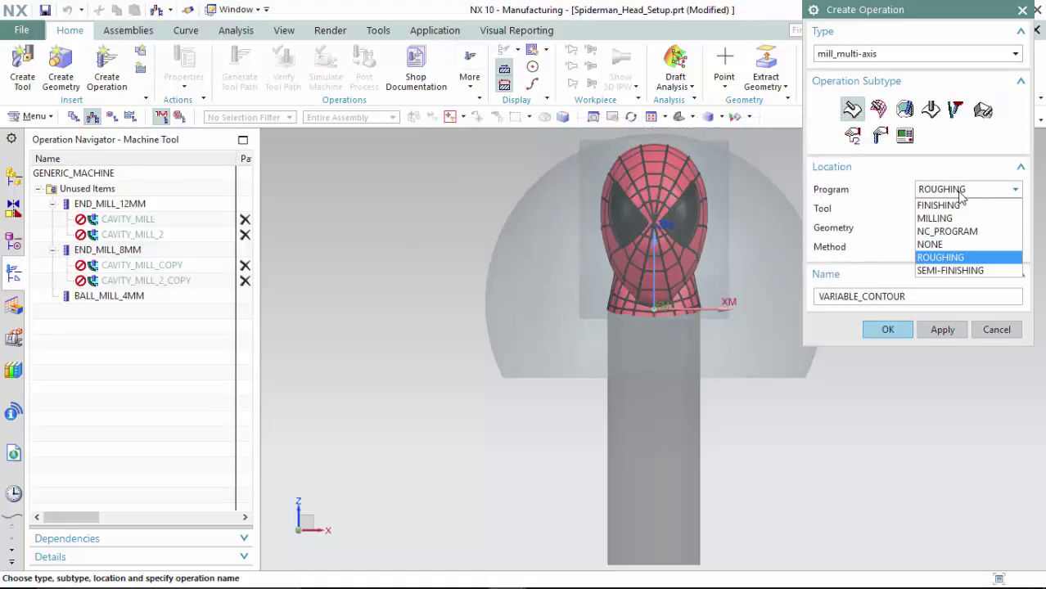
left_click(945, 205)
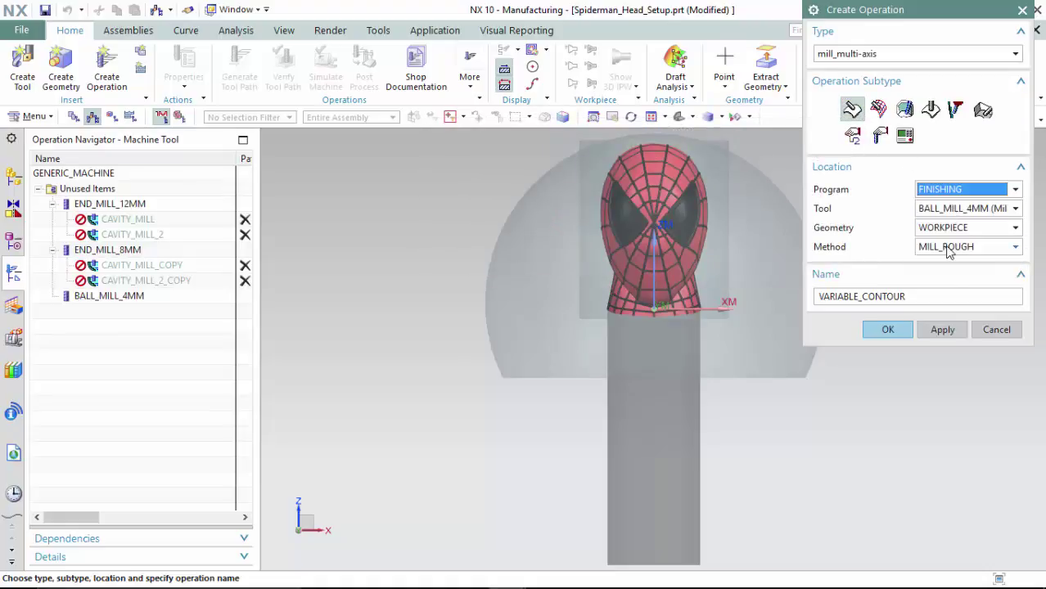
left_click(948, 247)
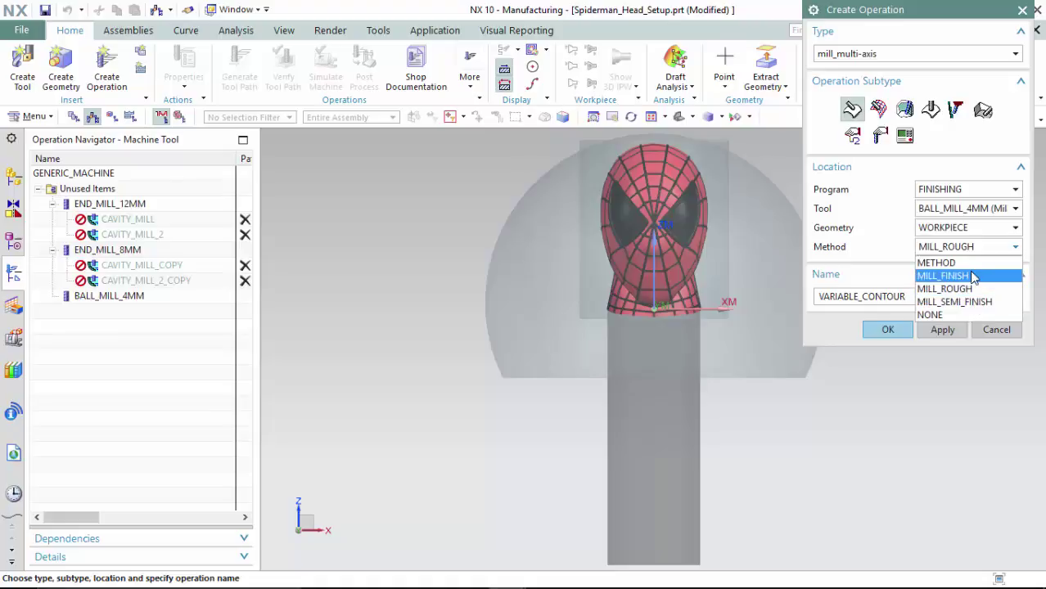
left_click(969, 275)
left_click(888, 331)
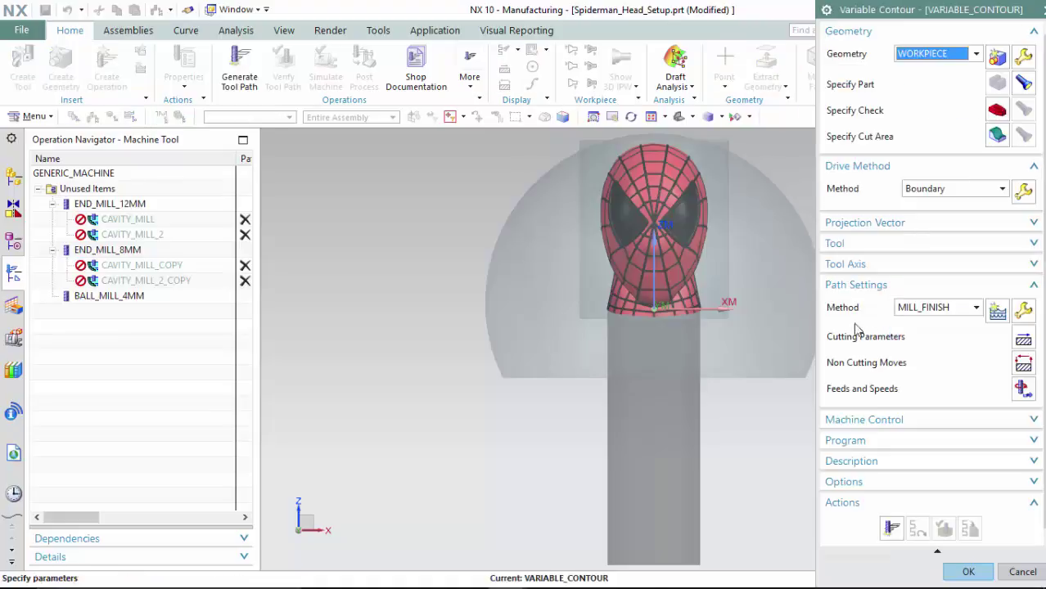
Hide the Sphere and stock components and specify all faces of the Spiderman head as the variable contour's cut area.
left_click(13, 176)
right_click(131, 205)
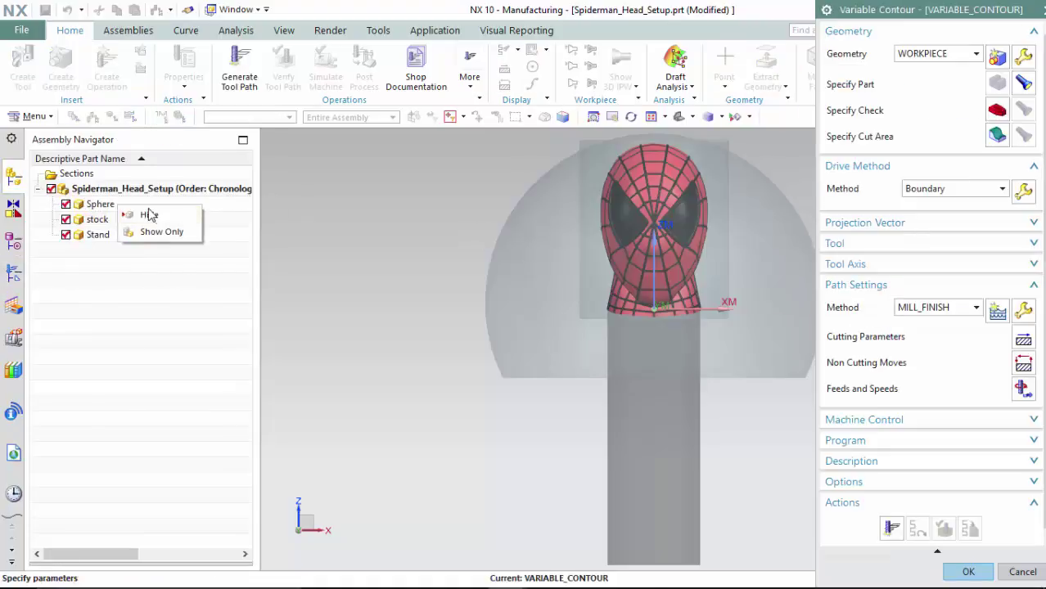
left_click(150, 230)
left_click(996, 135)
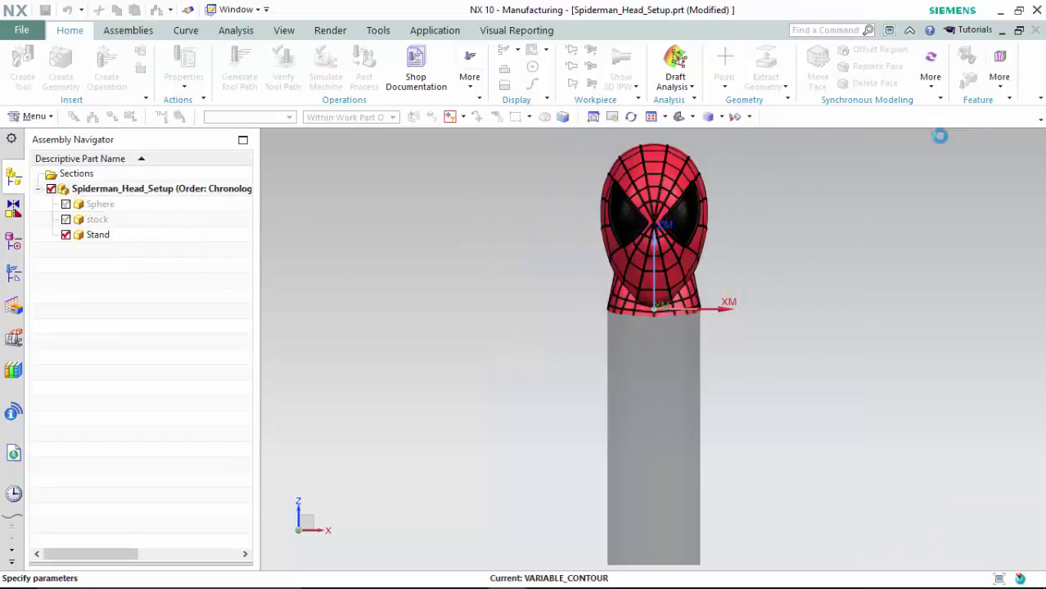
left_click_drag(560, 146, 794, 314)
mouse_move(794, 314)
middle_mouse_down()
mouse_move(899, 306)
mouse_move(796, 305)
middle_mouse_up()
left_click(933, 254)
Show the hidden Sphere and stock components again in the assembly.
right_click(173, 204)
left_click(196, 208)
right_click(140, 219)
left_click(193, 229)
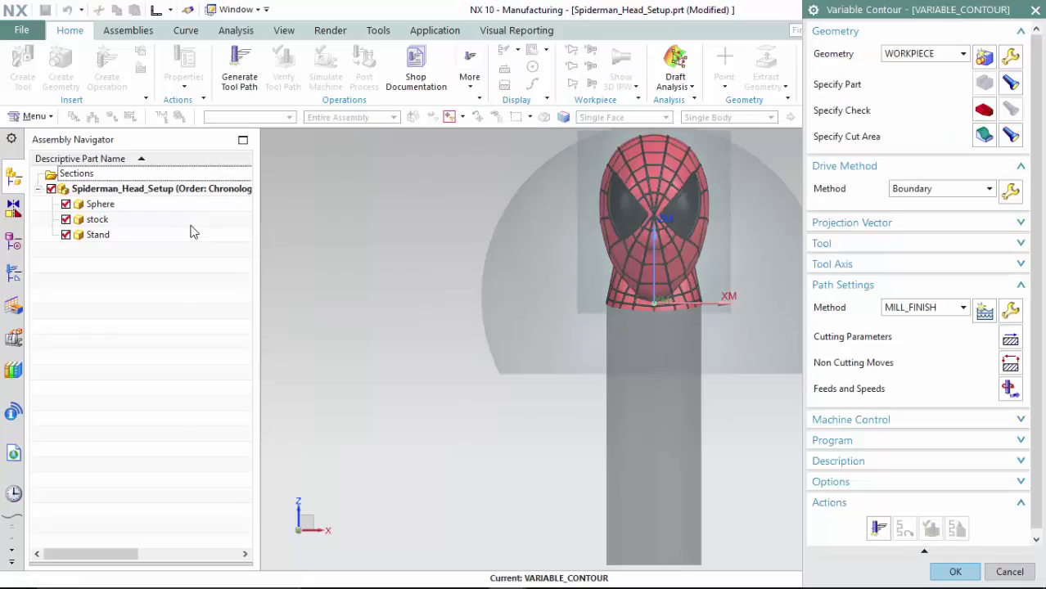
Set the variable contour's drive method to Surface Area and specify the spherical dome face as its drive geometry.
left_click(964, 190)
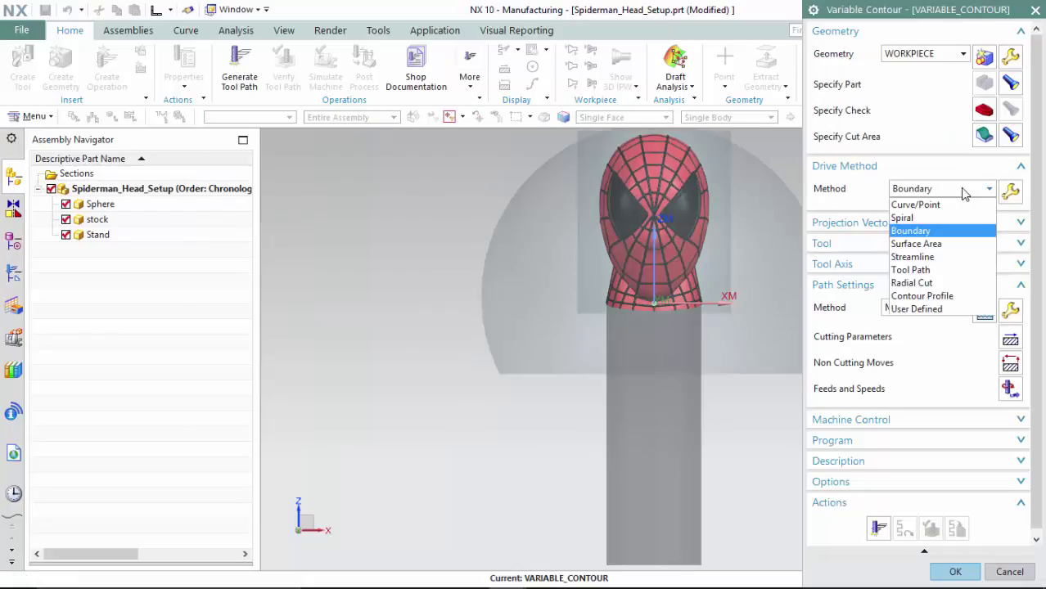
left_click(945, 243)
left_click(414, 326)
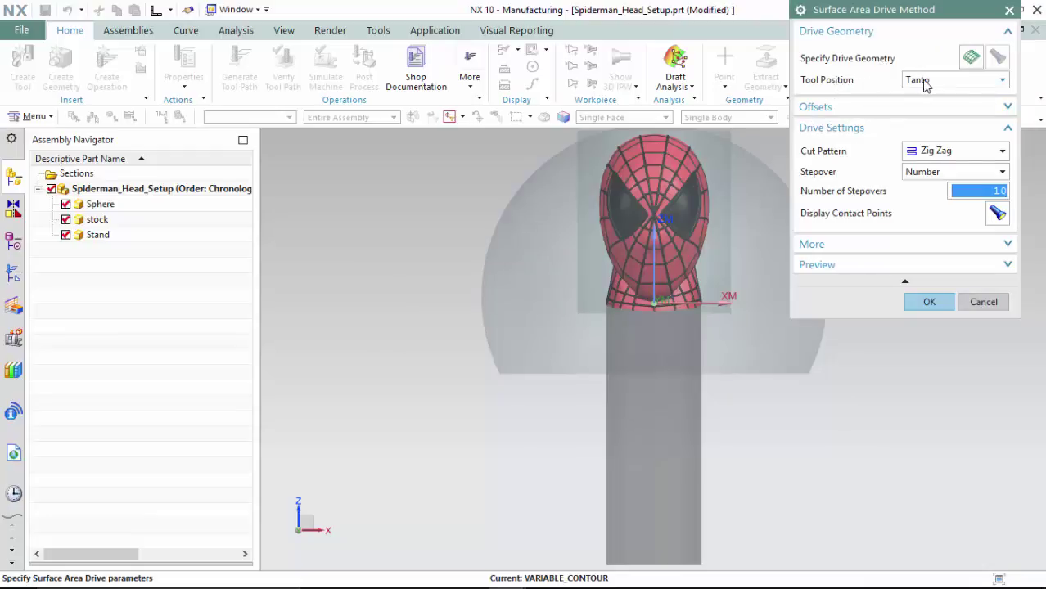
left_click(970, 58)
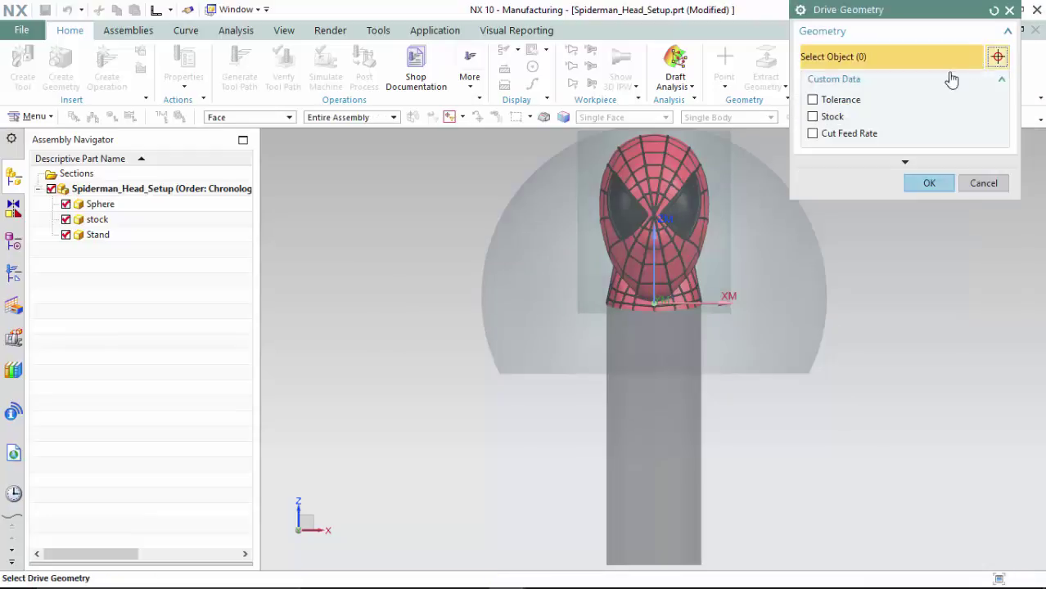
left_click(783, 226)
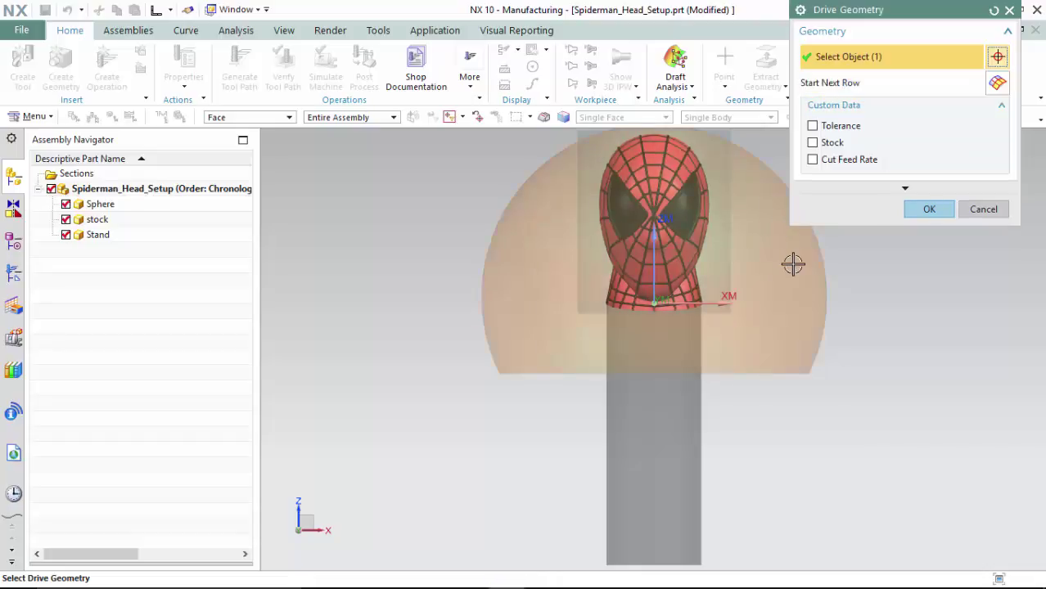
left_click(928, 210)
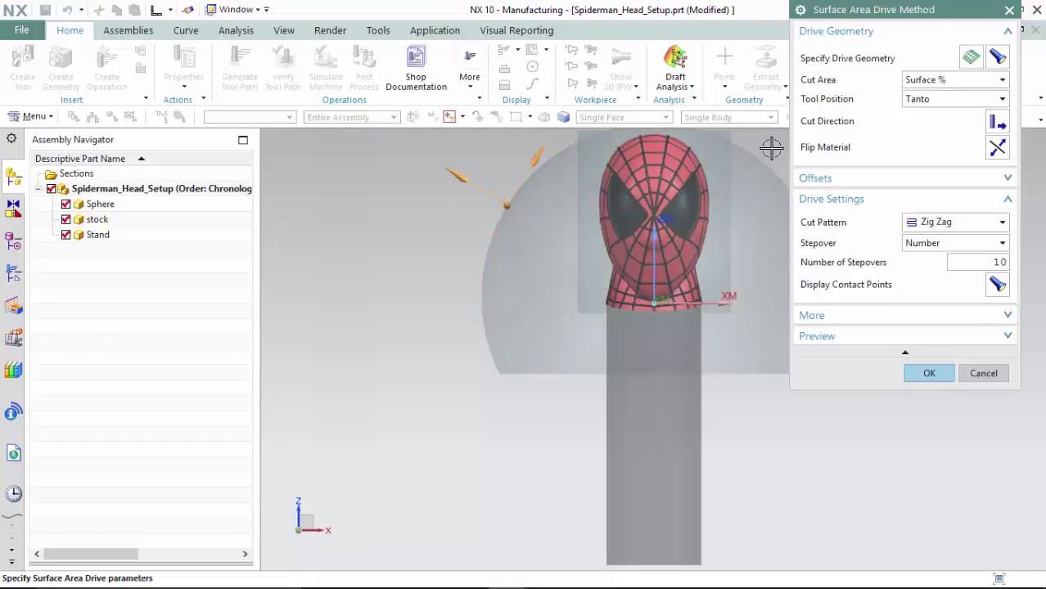
Choose the horizontal cut direction near the top of the dome and set the drive's cut pattern to Helical.
left_click(995, 121)
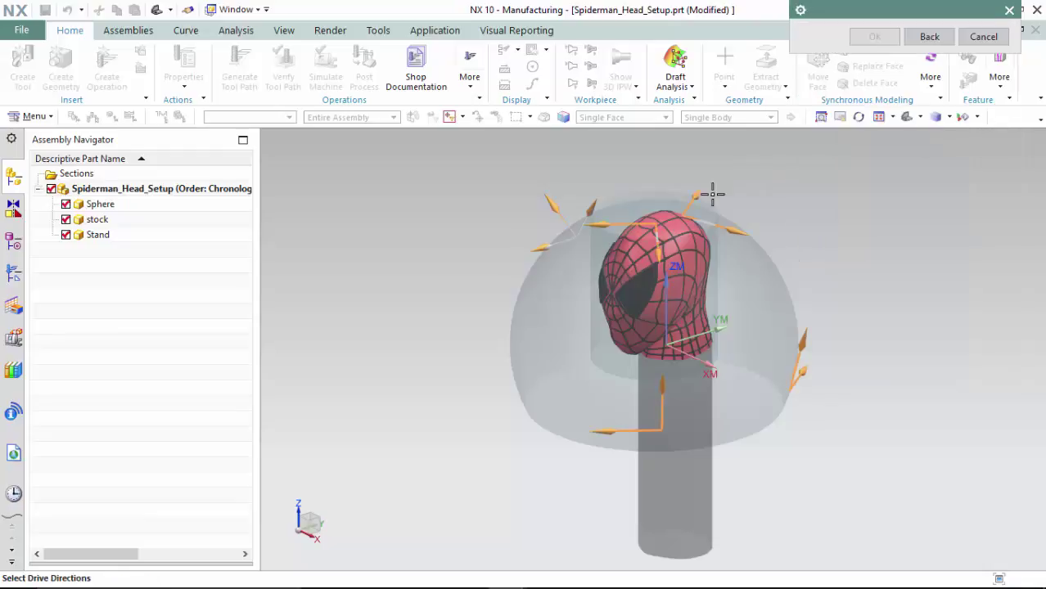
left_click(654, 223)
left_click(949, 225)
left_click(949, 256)
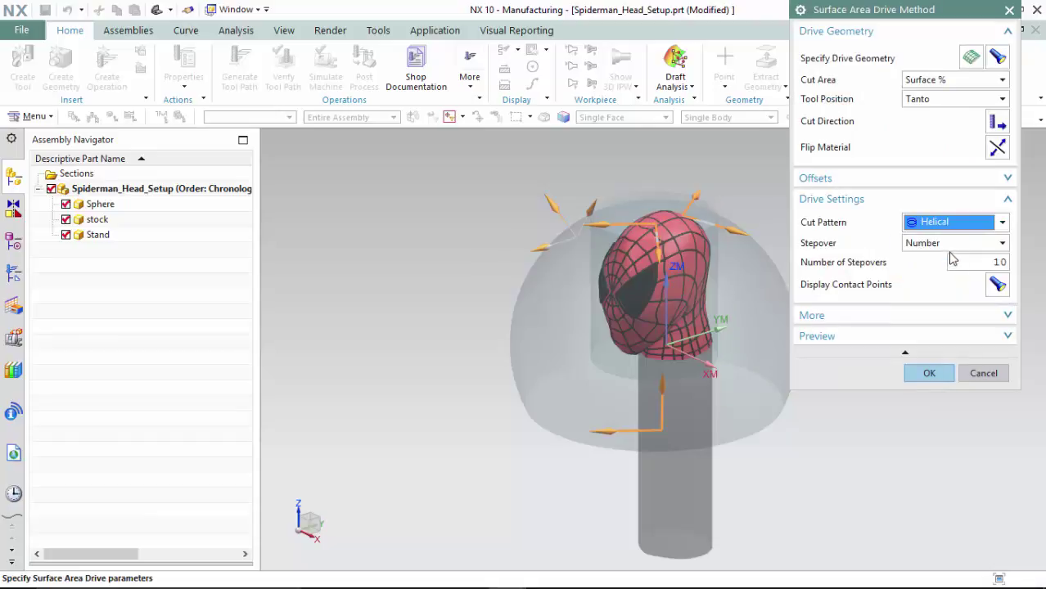
Set the drive stepover to Scallop with maximum scallop height 1, vertical limit 1 mm and horizontal limit 1 mm.
left_click(953, 243)
left_click(952, 258)
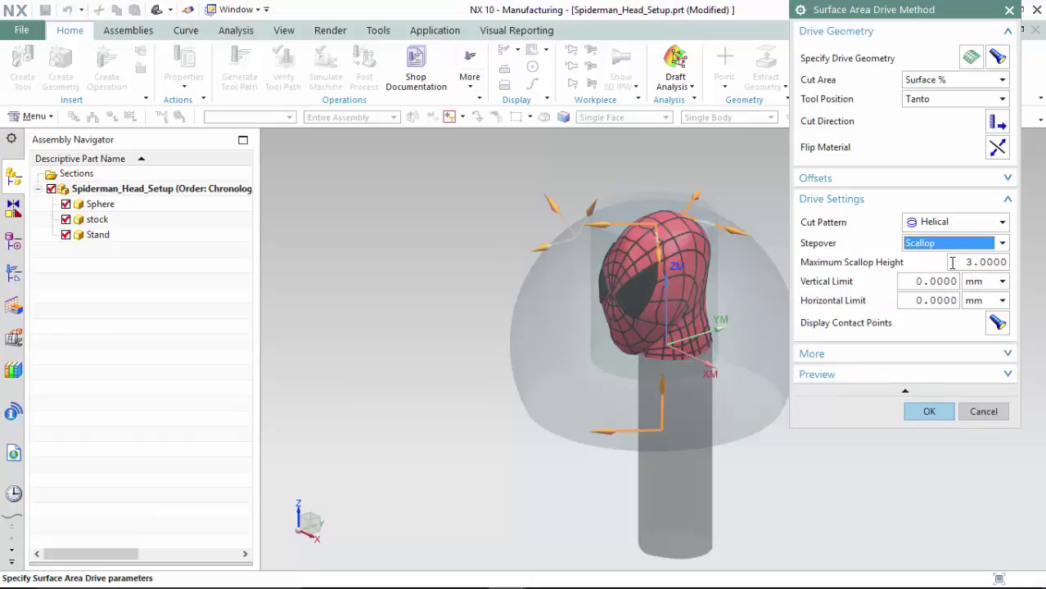
double_click(966, 262)
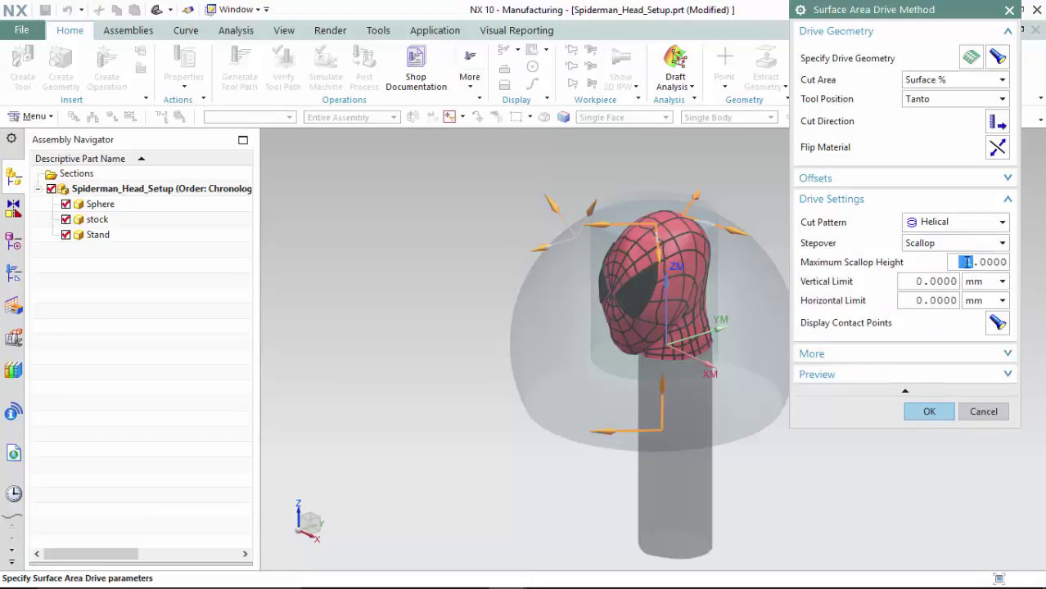
double_click(918, 281)
type("1")
Set the surface area drive's cut step to Tolerances and accept the drive settings.
left_click(894, 355)
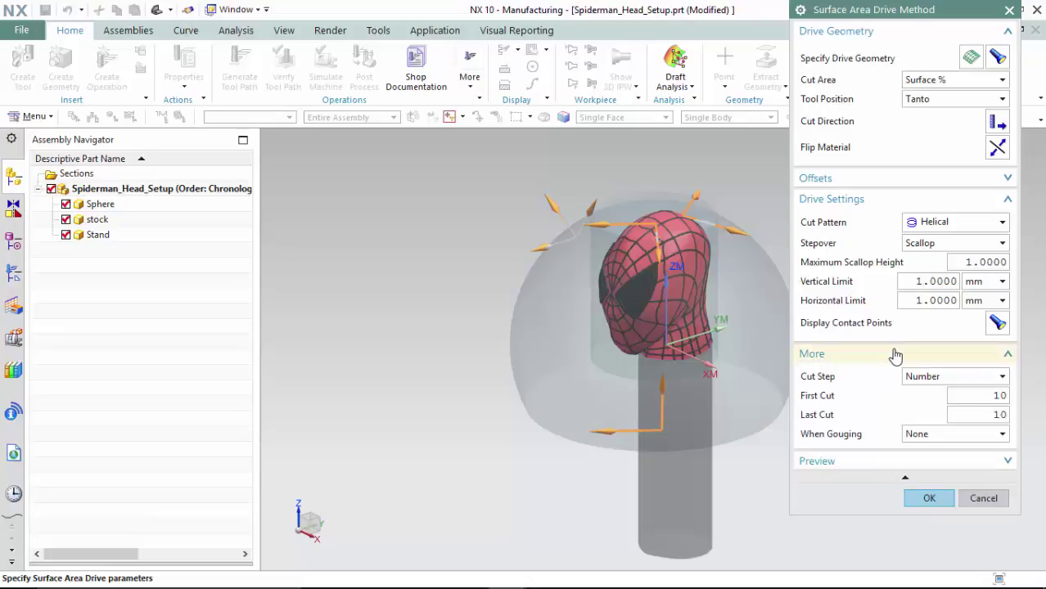
left_click(941, 379)
left_click(941, 393)
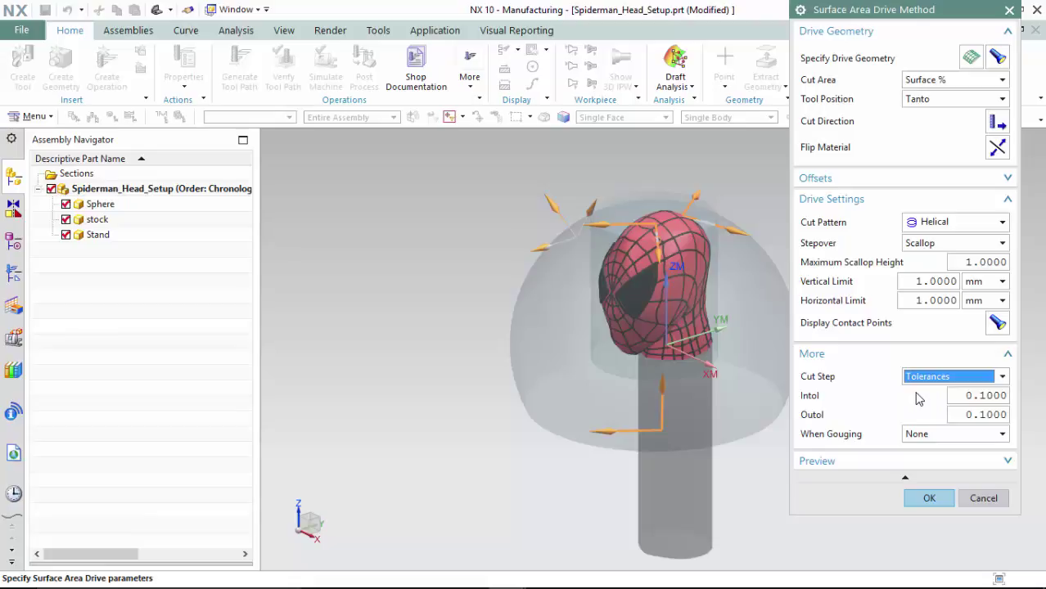
left_click(927, 497)
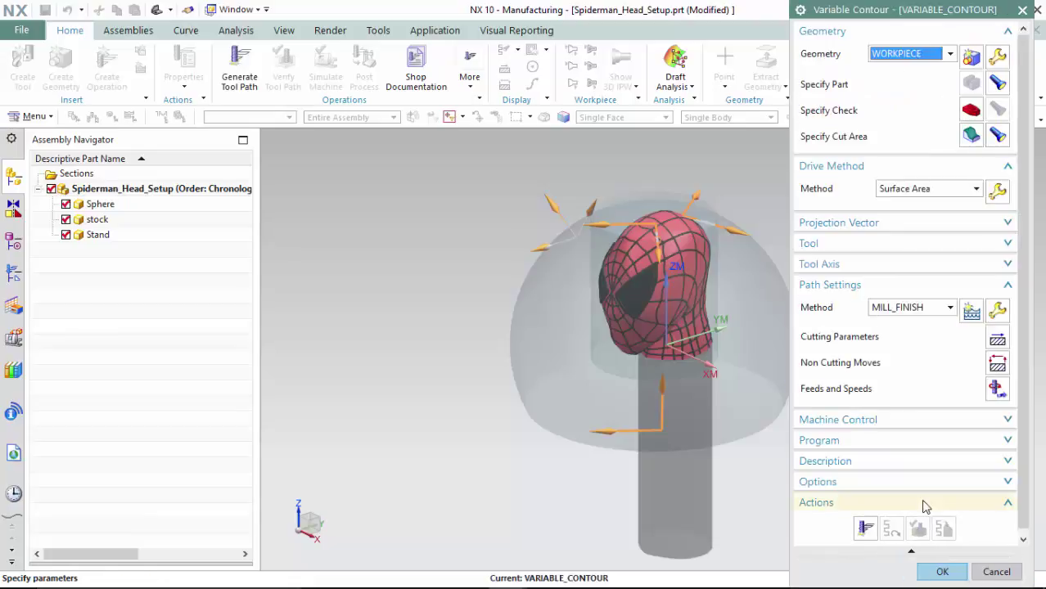
Set the variable contour's maximum cut step to 1 mm in its cutting parameters.
left_click(997, 338)
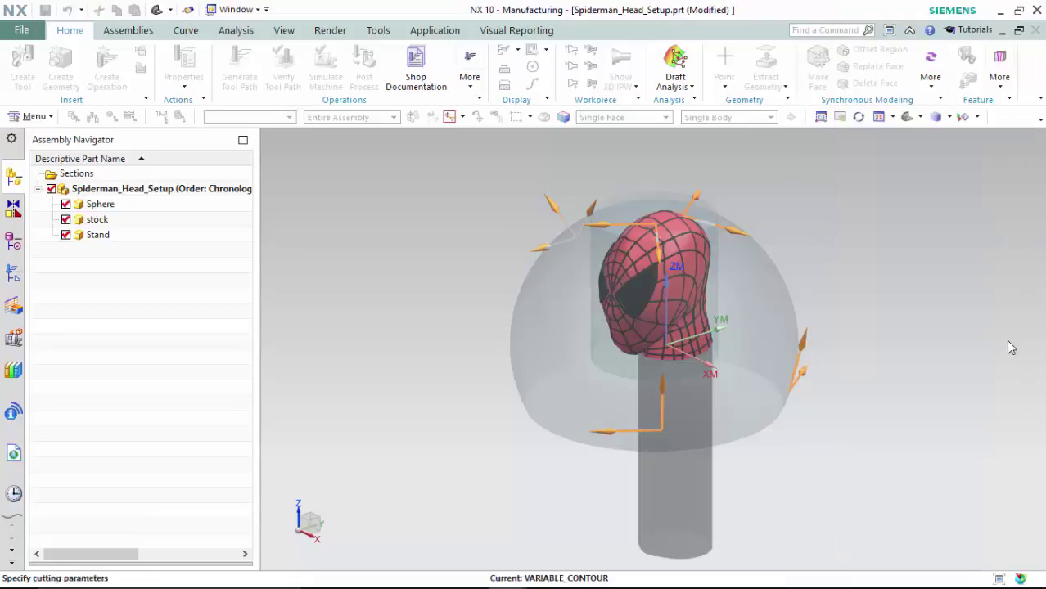
left_click(982, 37)
left_click(973, 100)
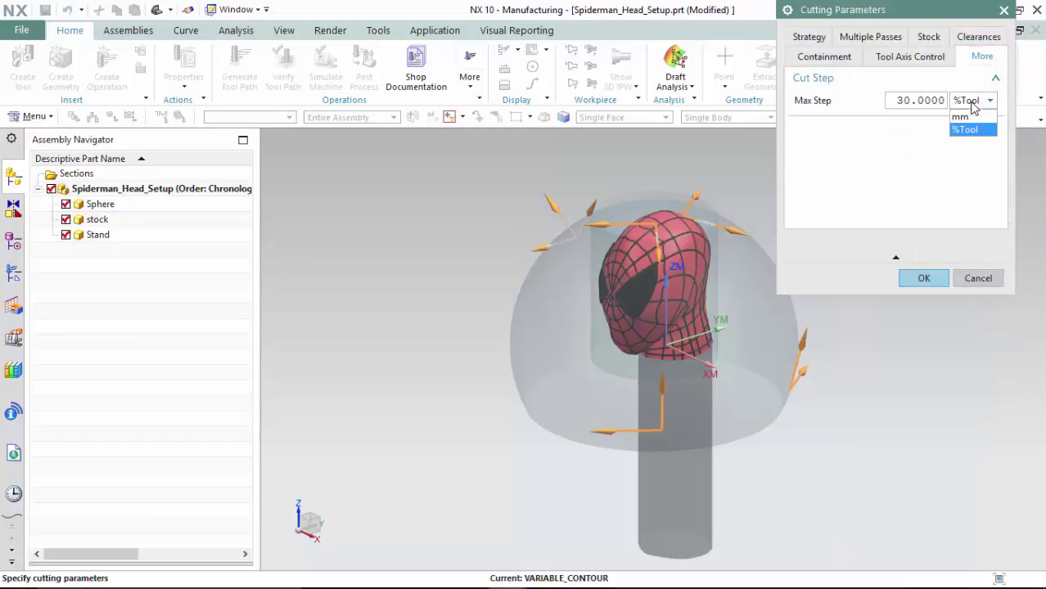
left_click(961, 116)
double_click(898, 100)
type("1")
key("Tab")
left_click(923, 261)
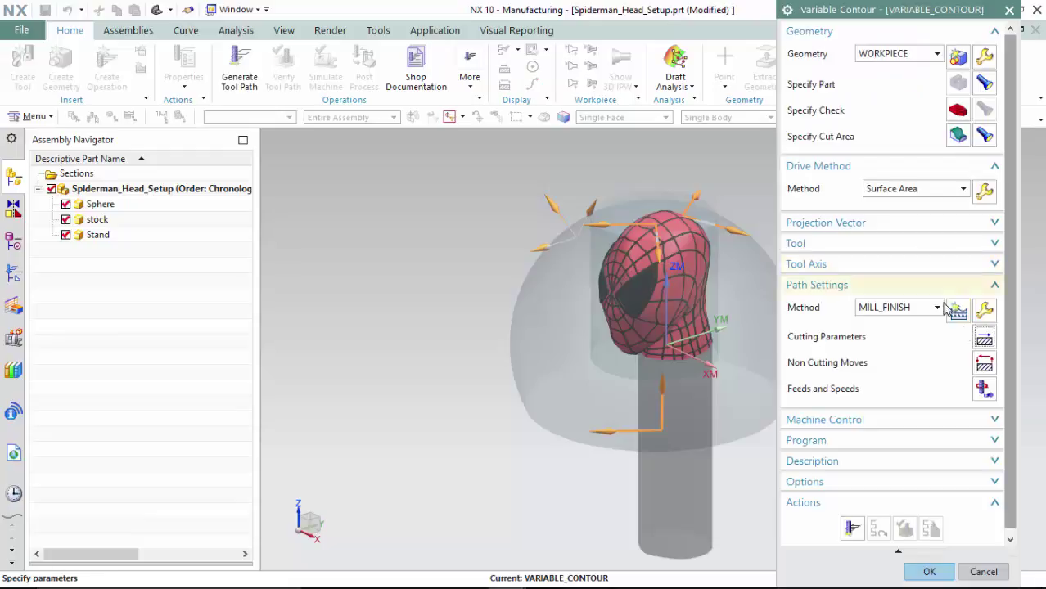
Set the common clearance of the non-cutting moves to Bounding Box with a clearance distance of 3.
middle_click(985, 361)
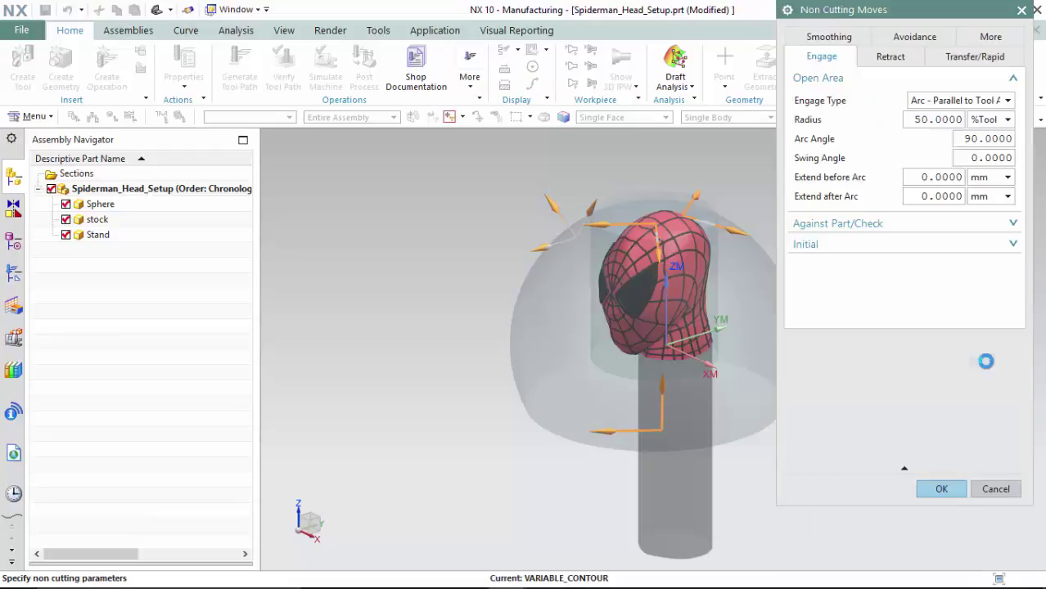
left_click(975, 58)
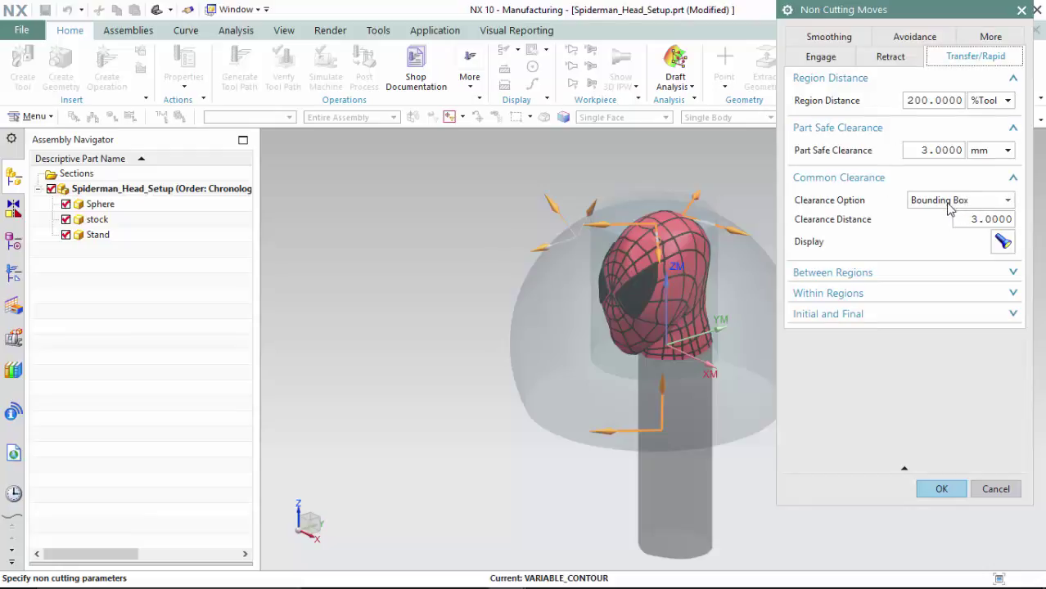
left_click(942, 488)
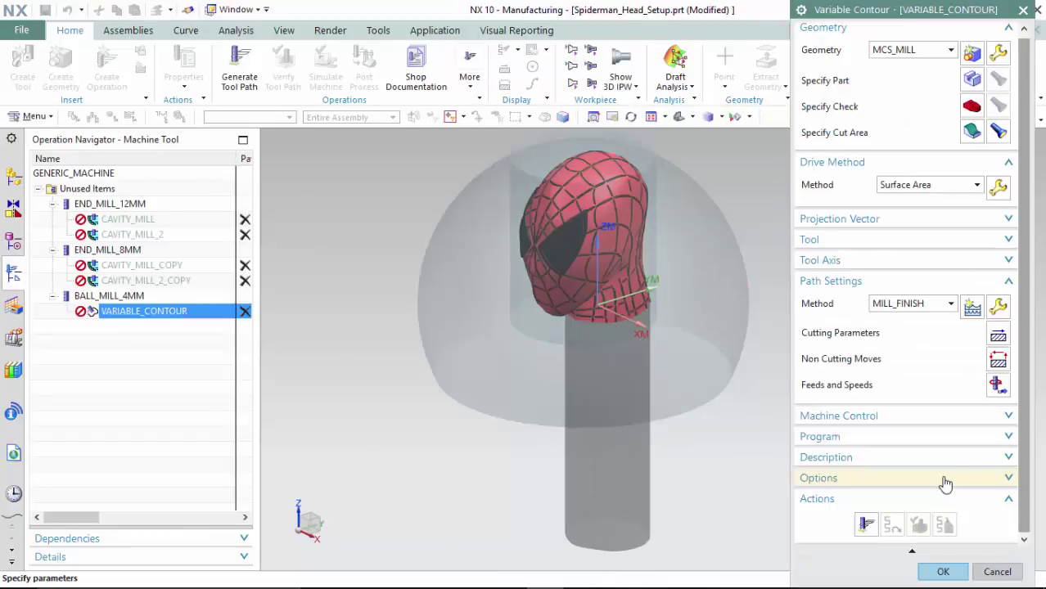
Set both the projection vector and the tool axis to Normal to Drive and accept the variable contour operation.
left_click(888, 221)
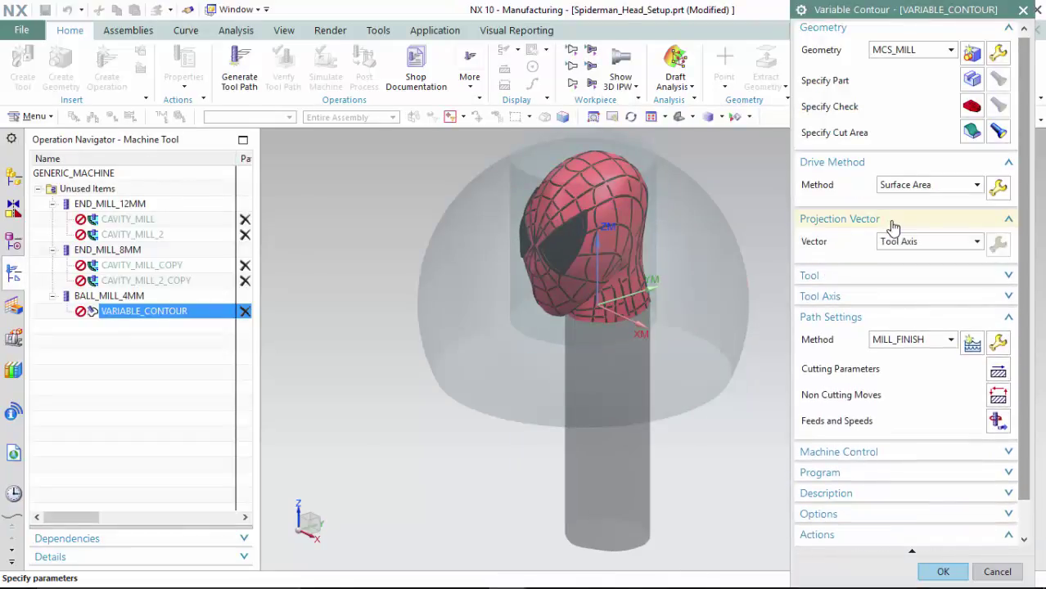
left_click(925, 242)
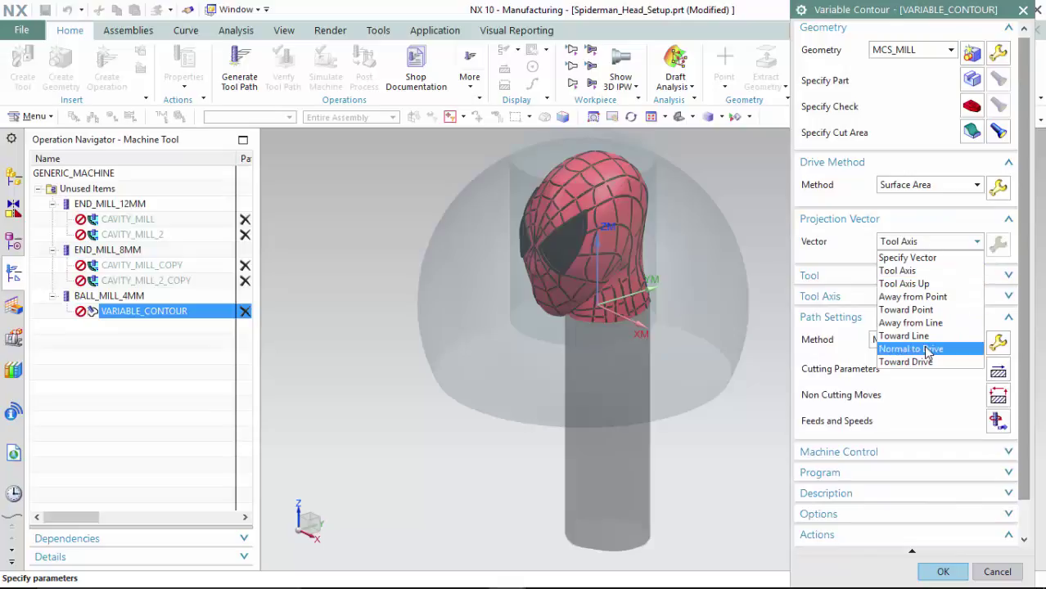
left_click(903, 349)
left_click(884, 276)
left_click(882, 276)
left_click(881, 297)
left_click(925, 319)
left_click(925, 492)
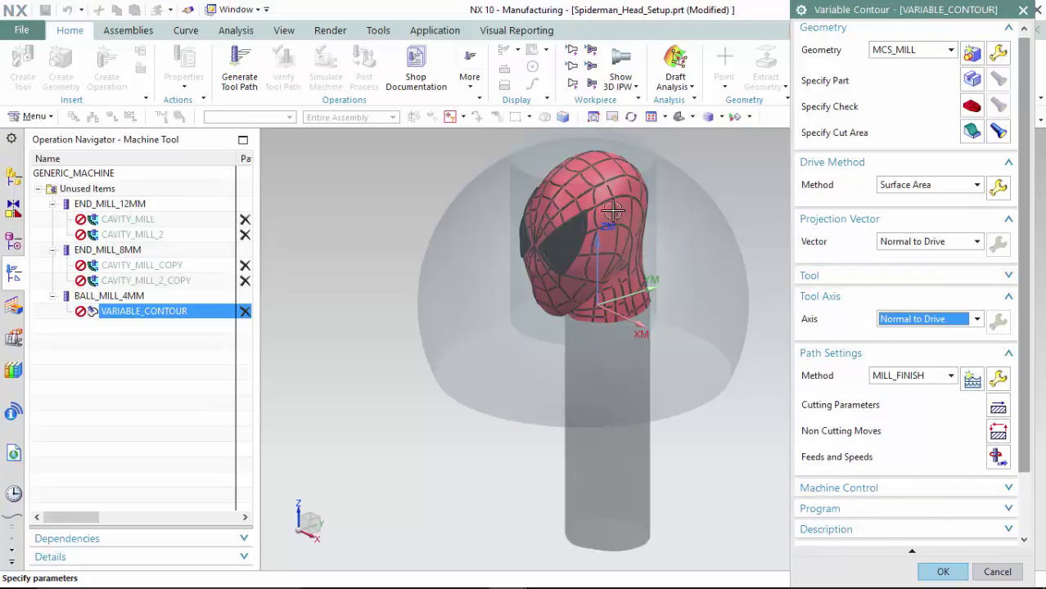
left_click(945, 572)
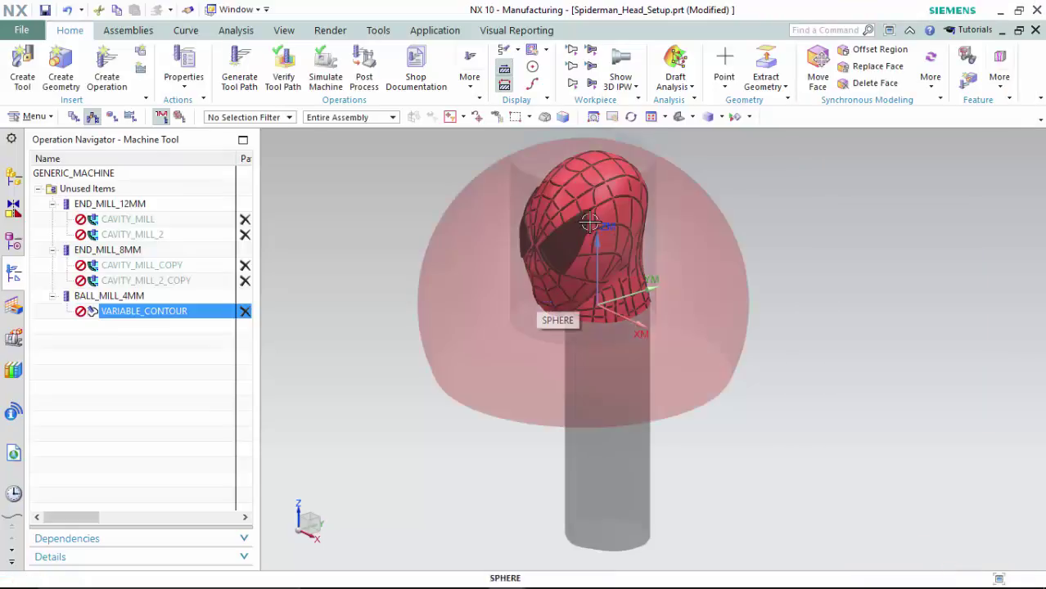
Generate the tool paths of all operations in the MILLING program and accept them.
left_click(111, 116)
left_click(74, 116)
left_click(97, 204)
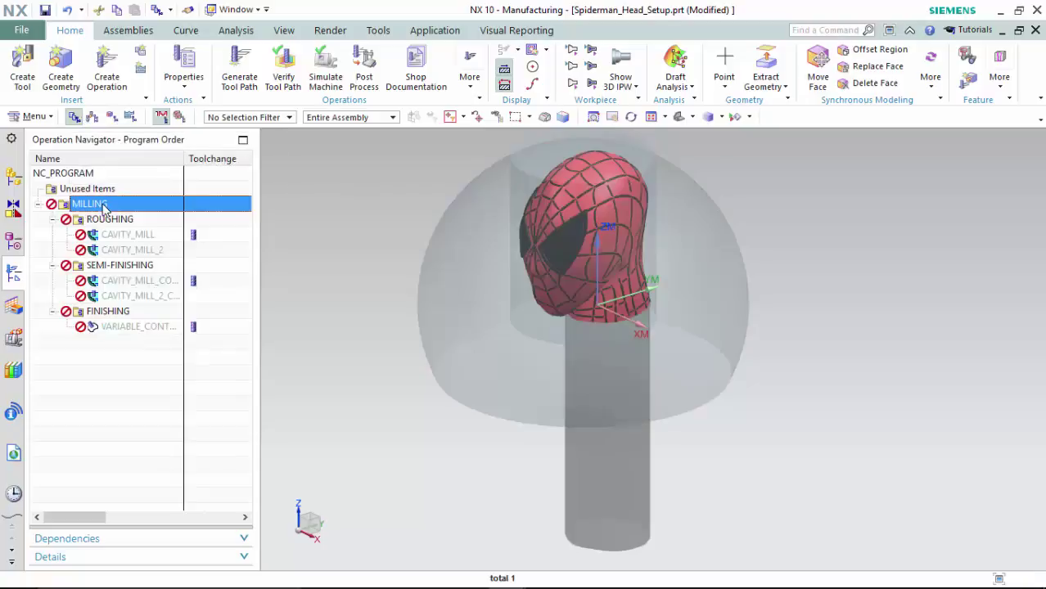
left_click(242, 74)
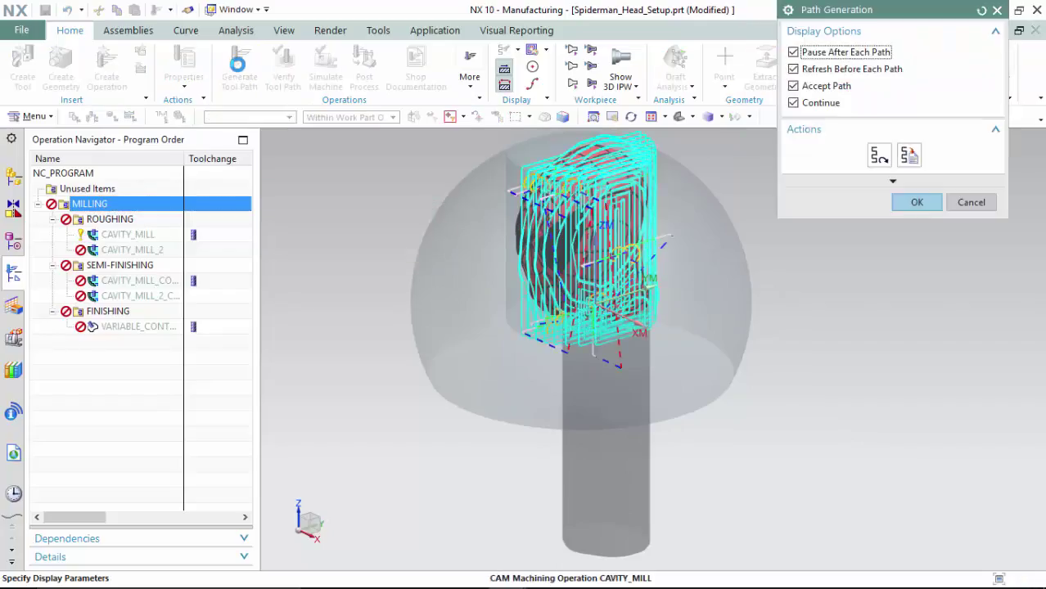
left_click(916, 202)
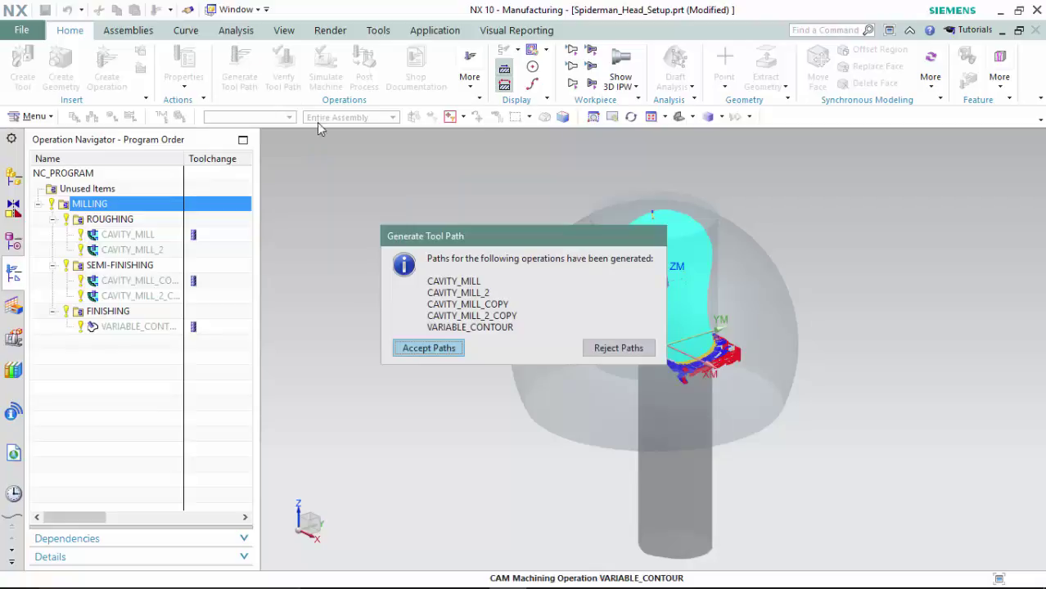
left_click(429, 348)
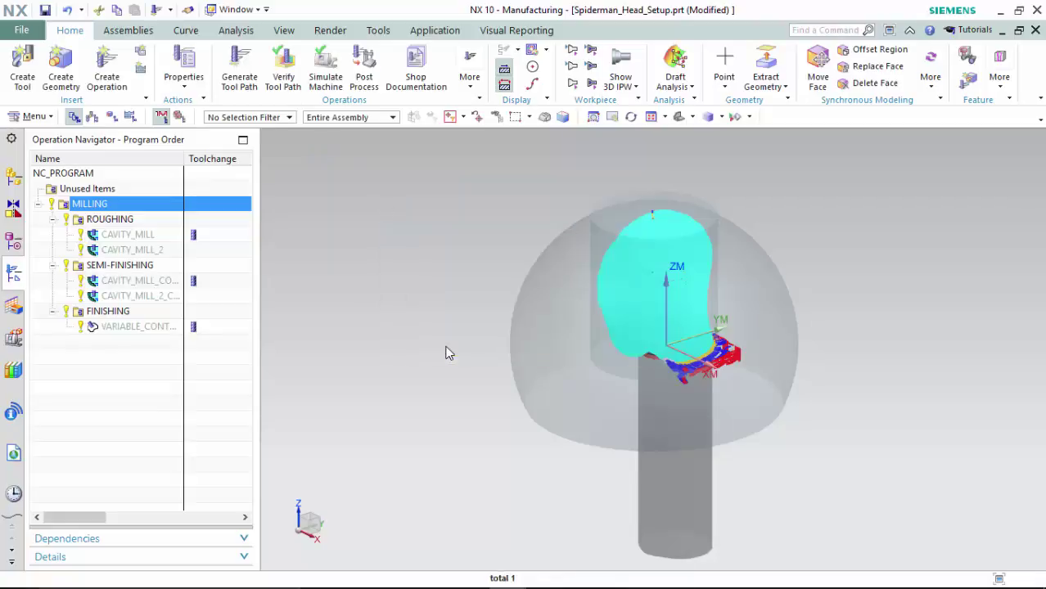
Verify the MILLING program's tool paths by running a 3D Dynamic simulation at animation speed 8.
left_click(300, 91)
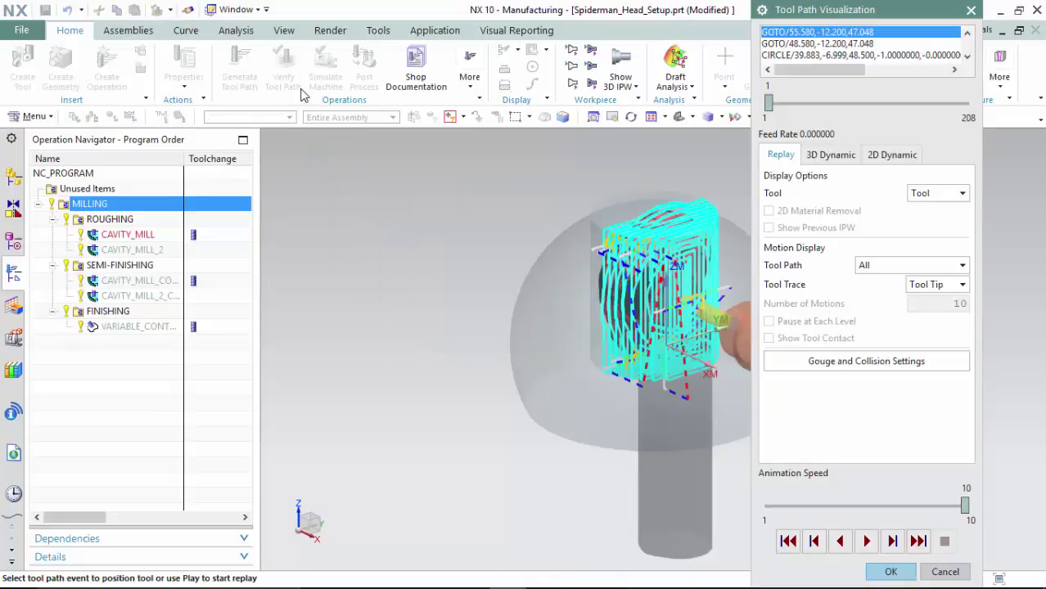
left_click_drag(807, 6, 300, 7)
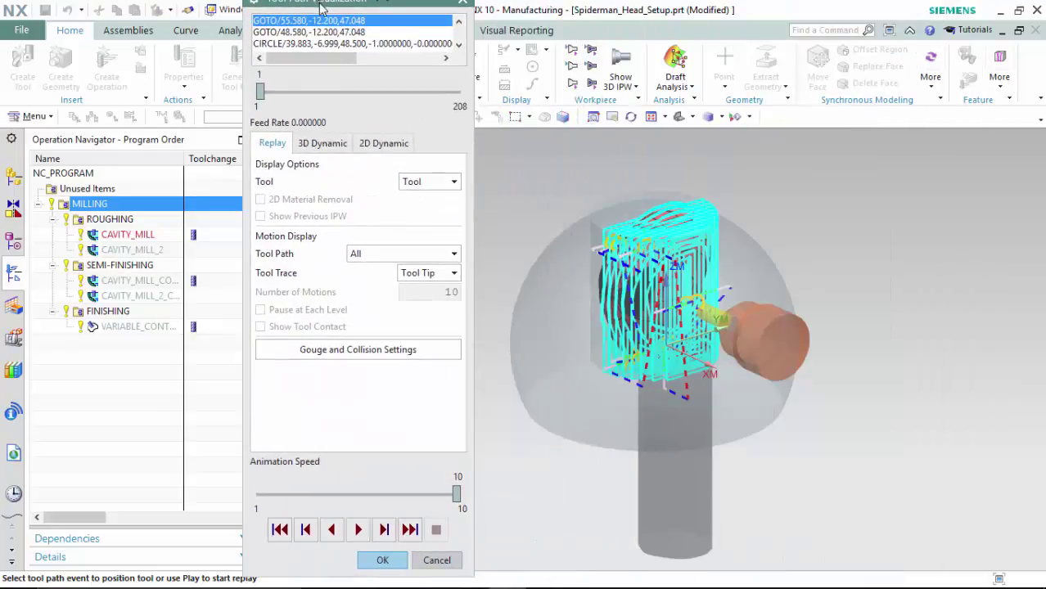
left_click(322, 153)
left_click_drag(416, 501, 387, 500)
left_click(322, 539)
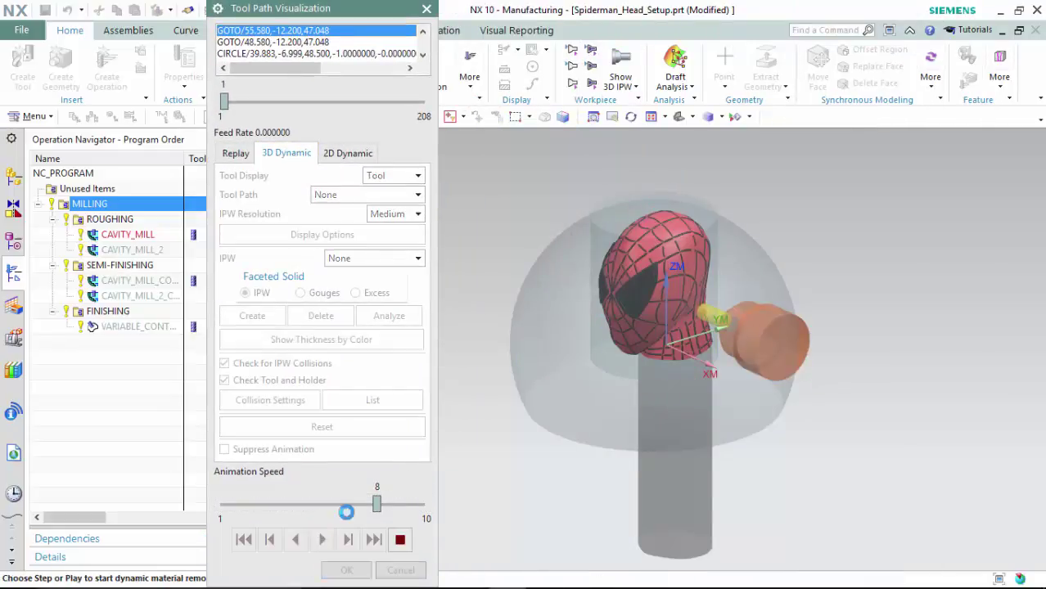
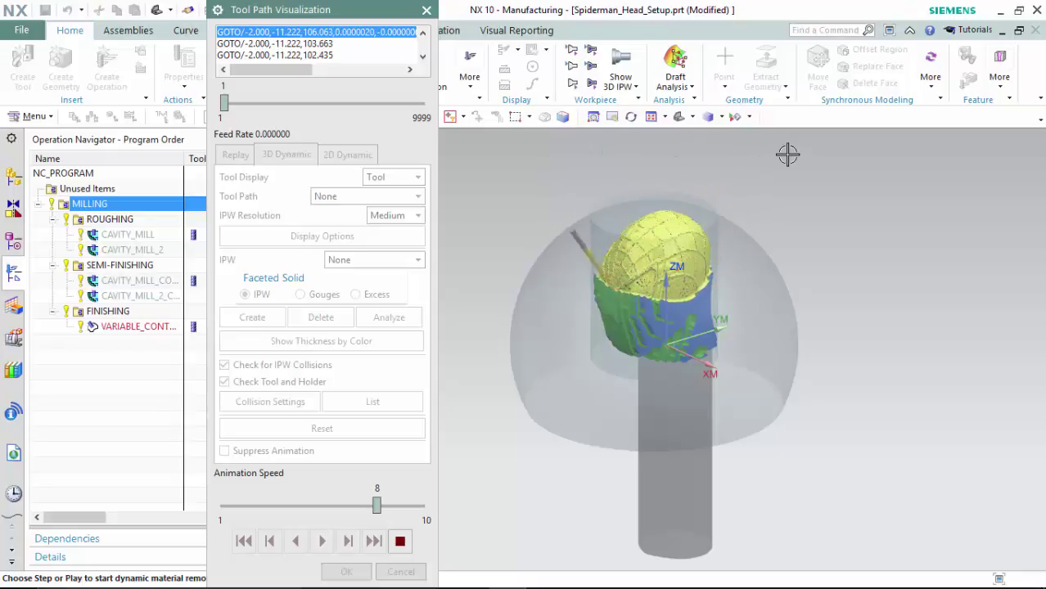
Raise the animation speed to 10 and examine the simulated material removal on the head from front, top, side and angled views.
key("ctrl+alt+f")
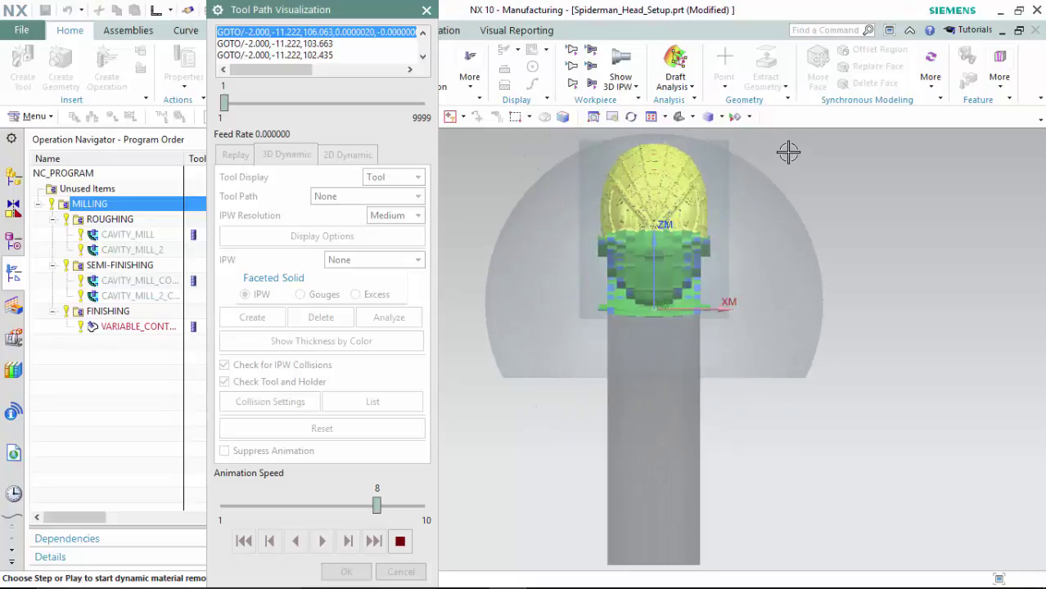
key("ctrl+alt+t")
key("Home")
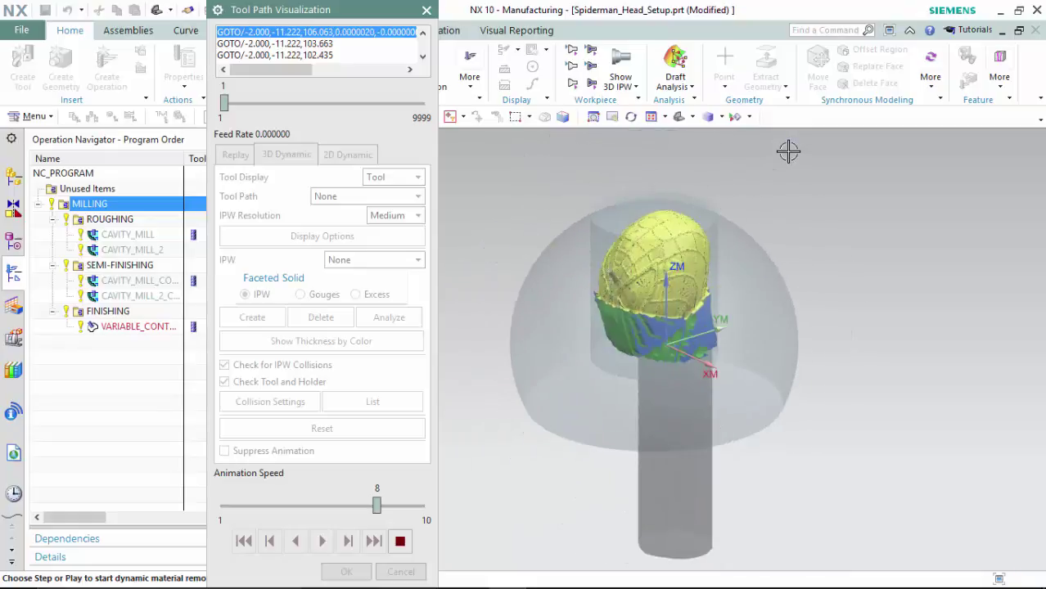
left_click_drag(376, 506, 421, 506)
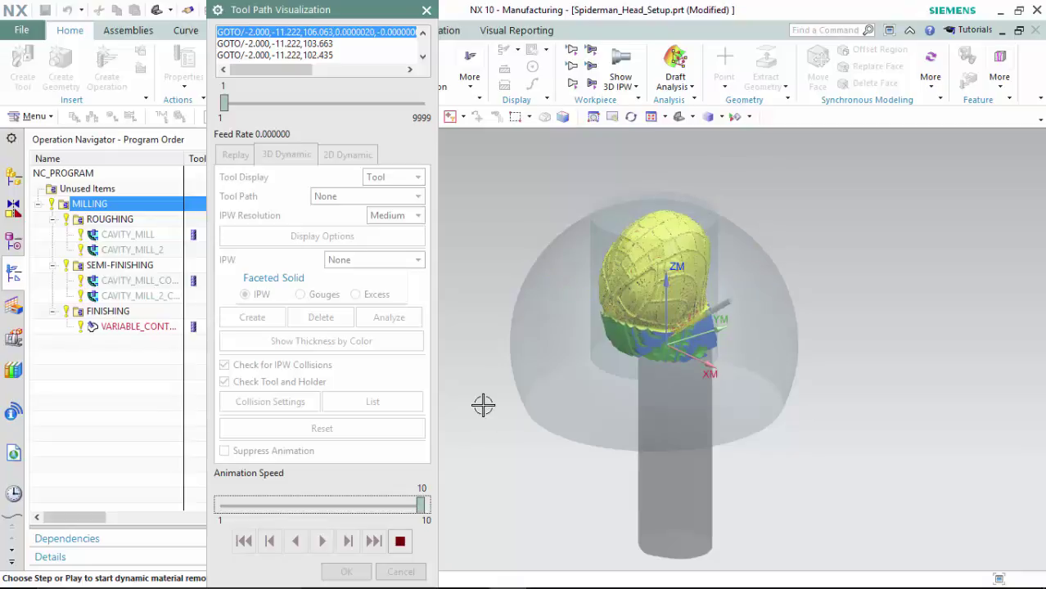
key("ctrl+alt+f")
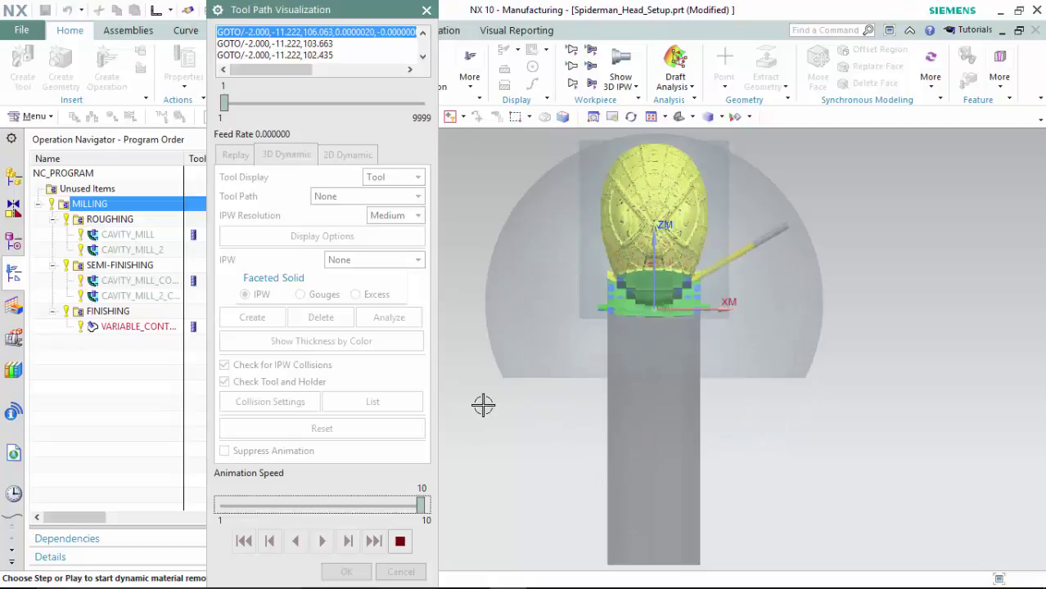
key("ctrl+alt+l")
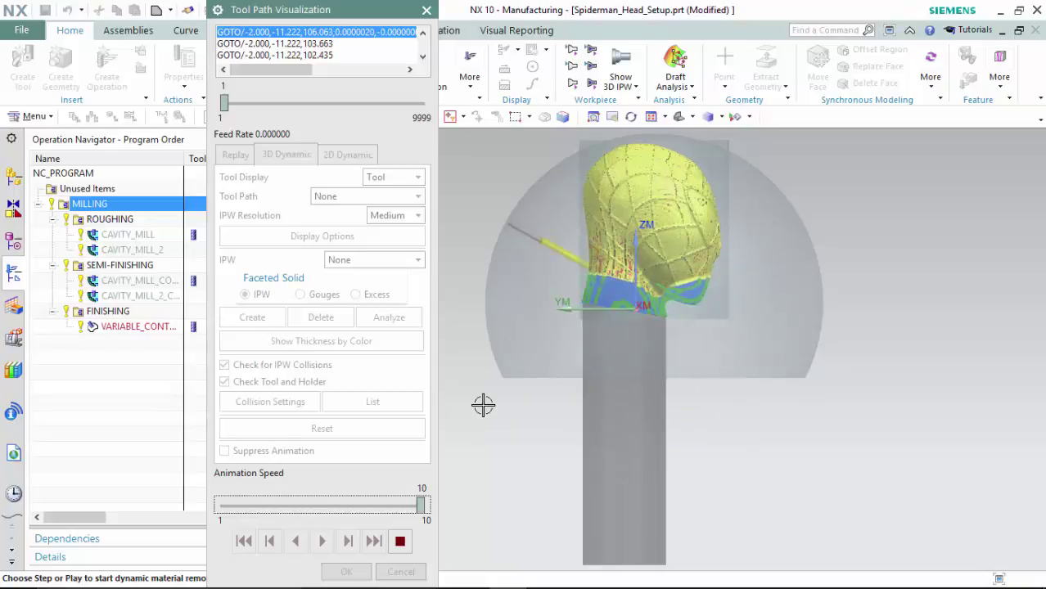
key("End")
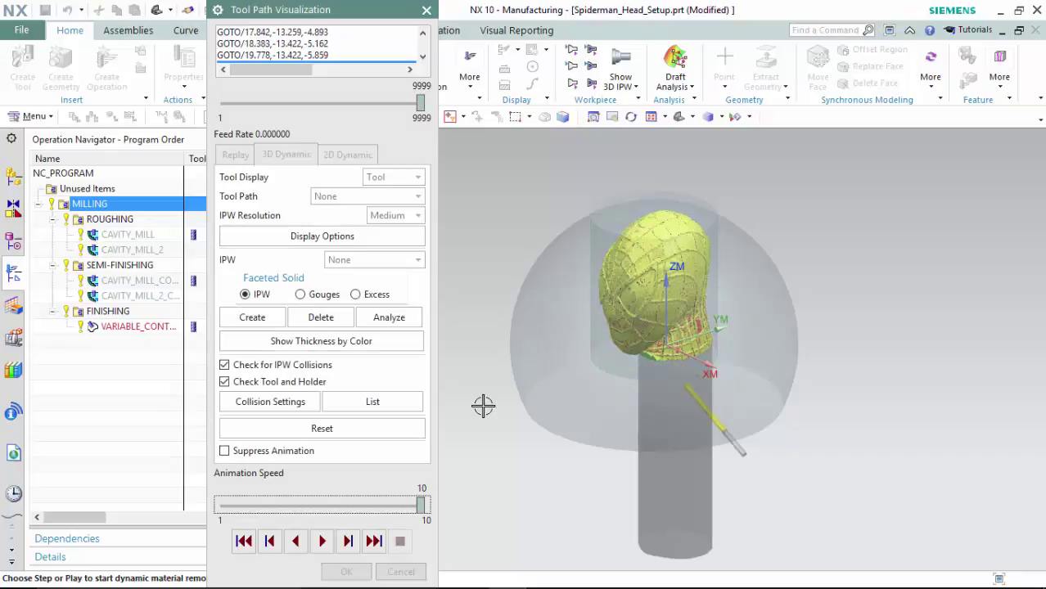
key("F8")
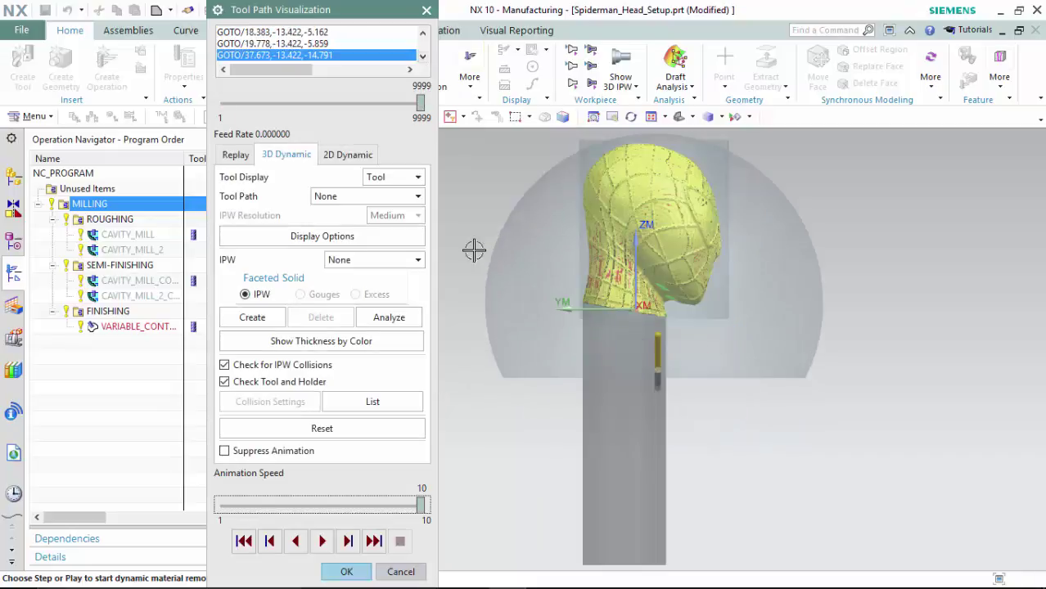
key("Home")
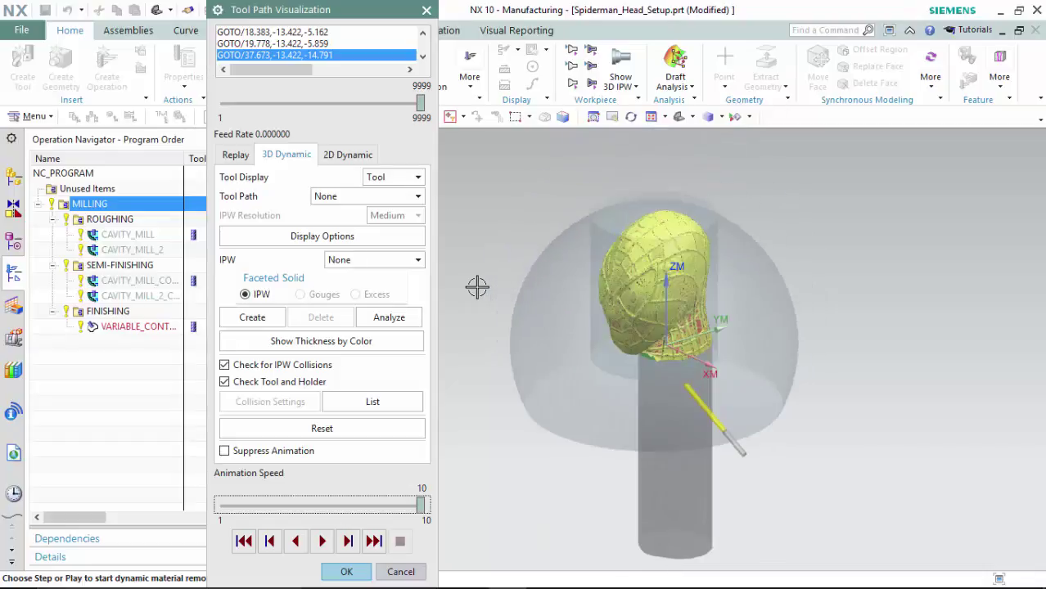
Show the machined head's thickness by color and measure the remaining distance at several points on the crown and upper forehead.
left_click(368, 343)
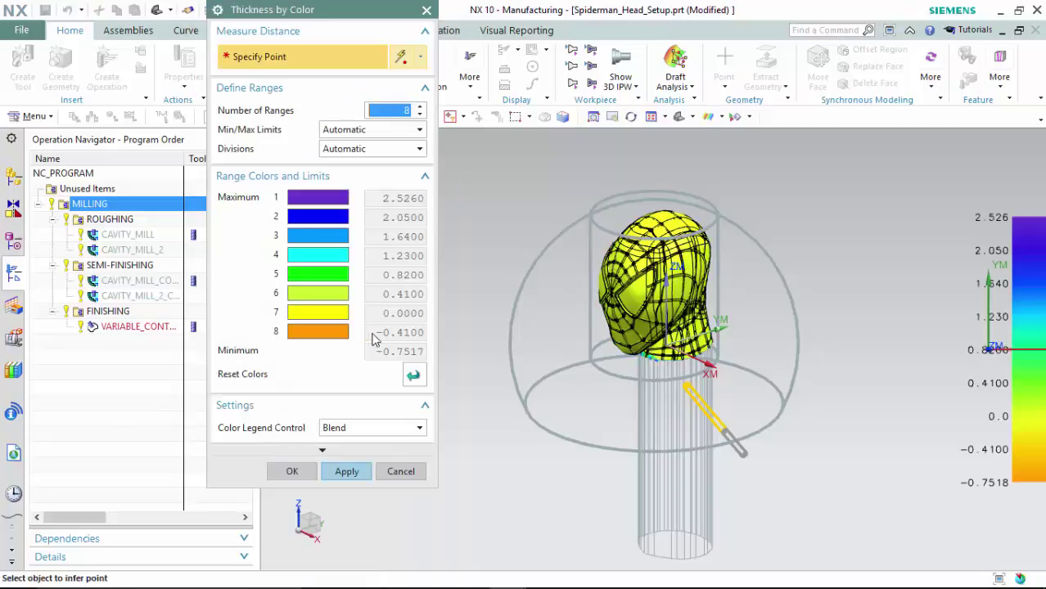
scroll(605, 244, "up", 5)
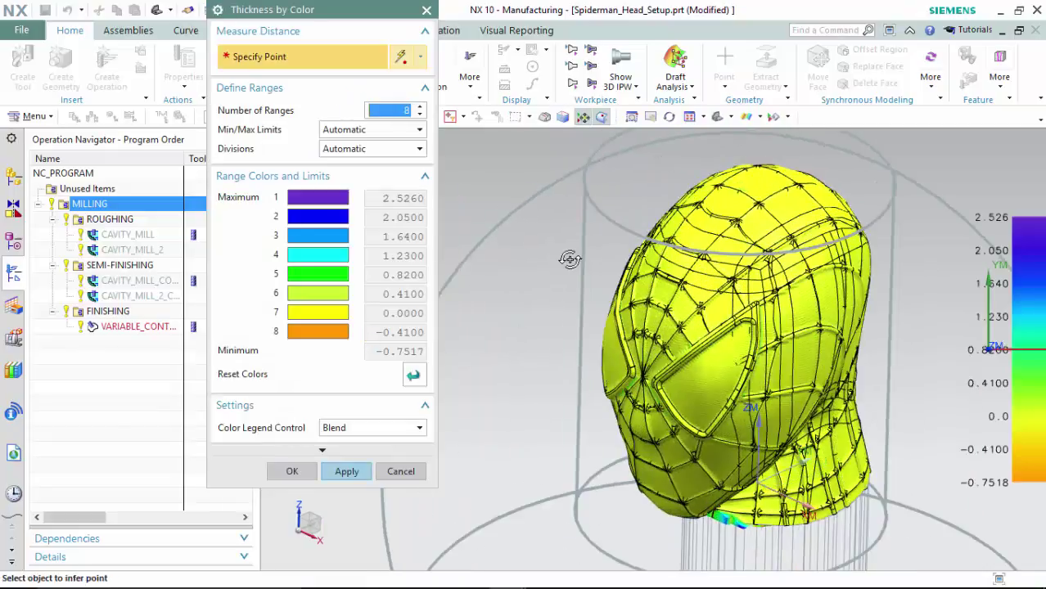
left_click(713, 286)
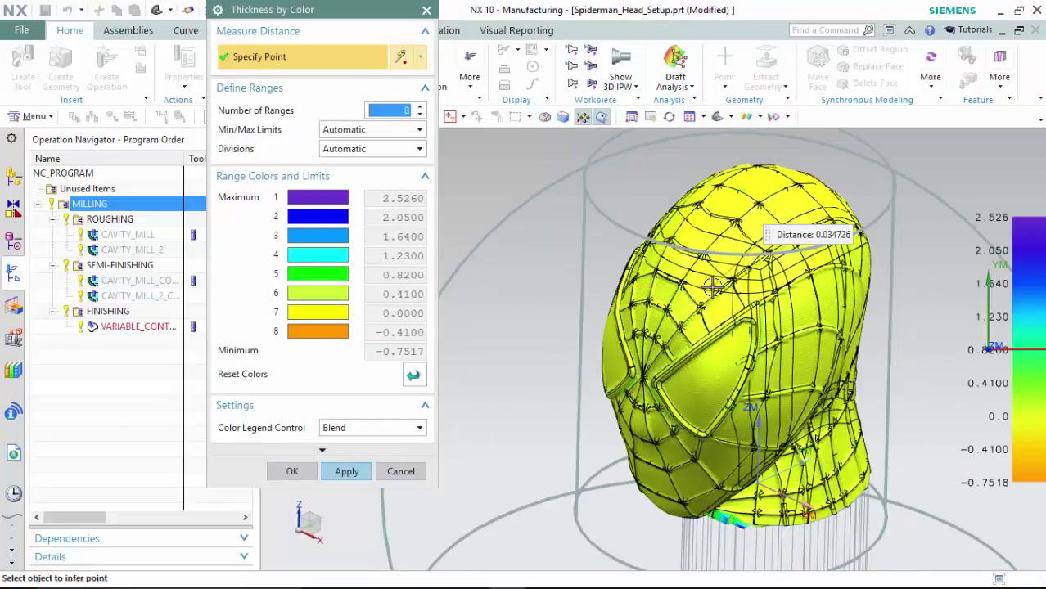
left_click(766, 221)
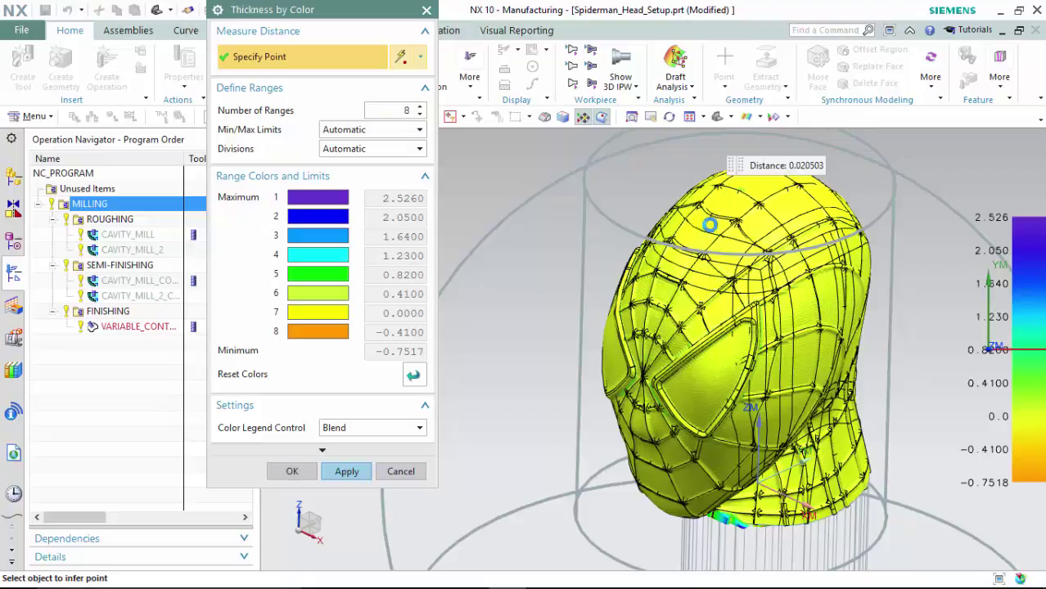
left_click(776, 218)
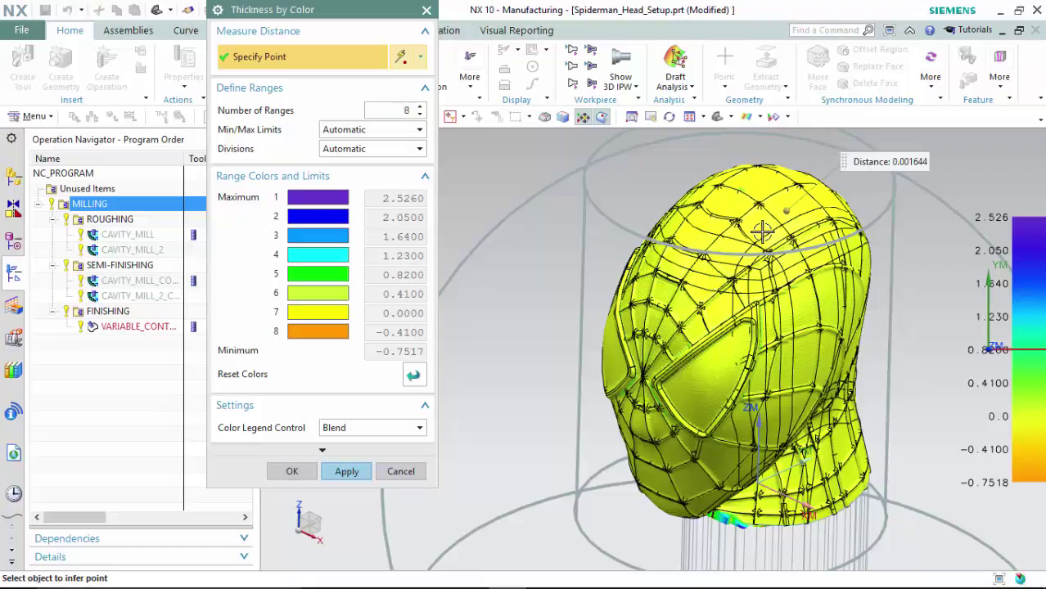
left_click(763, 236)
left_click(766, 278)
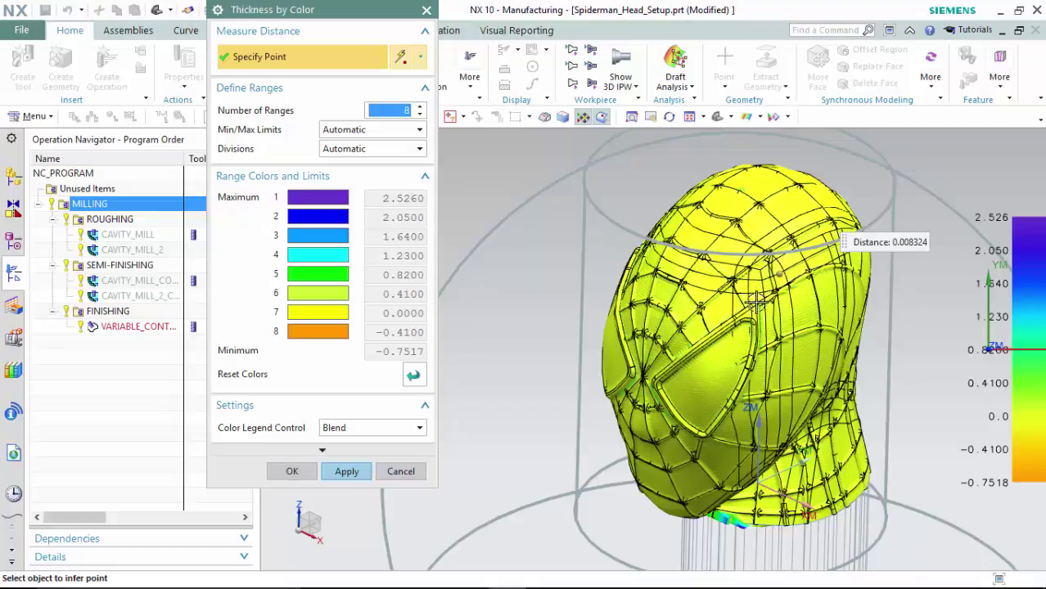
left_click(778, 299)
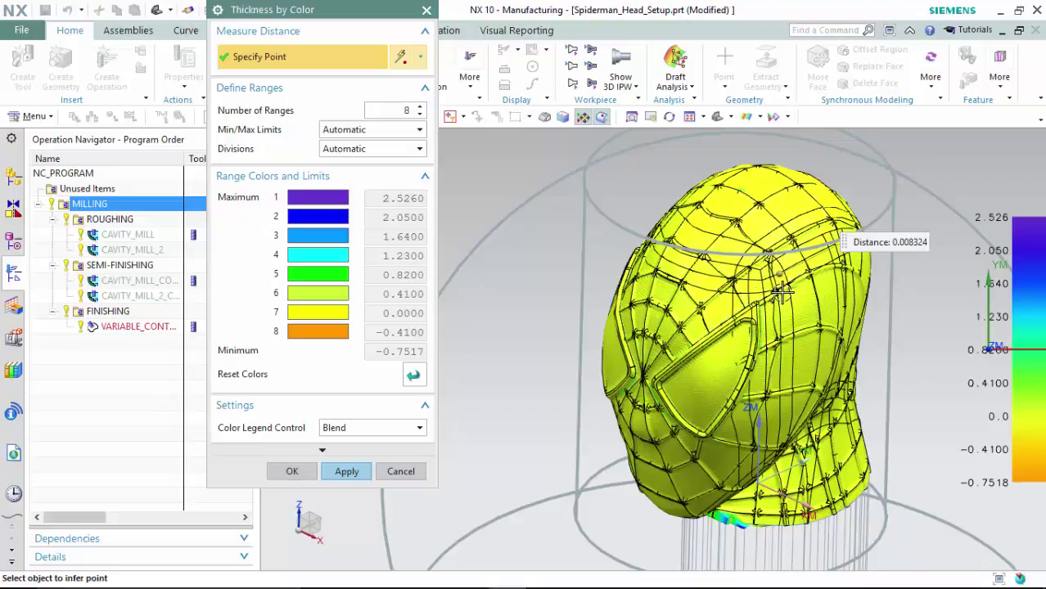
Measure the thickness at more points across the forehead above the eyes, then close the thickness analysis and tool path visualization.
left_click(702, 282)
left_click(677, 251)
left_click(671, 288)
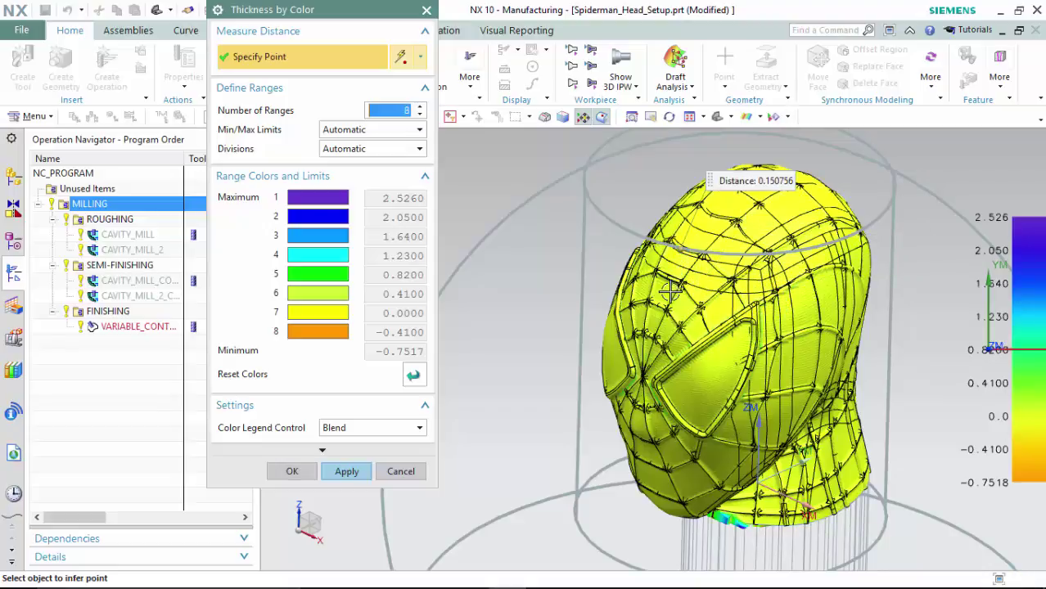
left_click(672, 300)
left_click(736, 270)
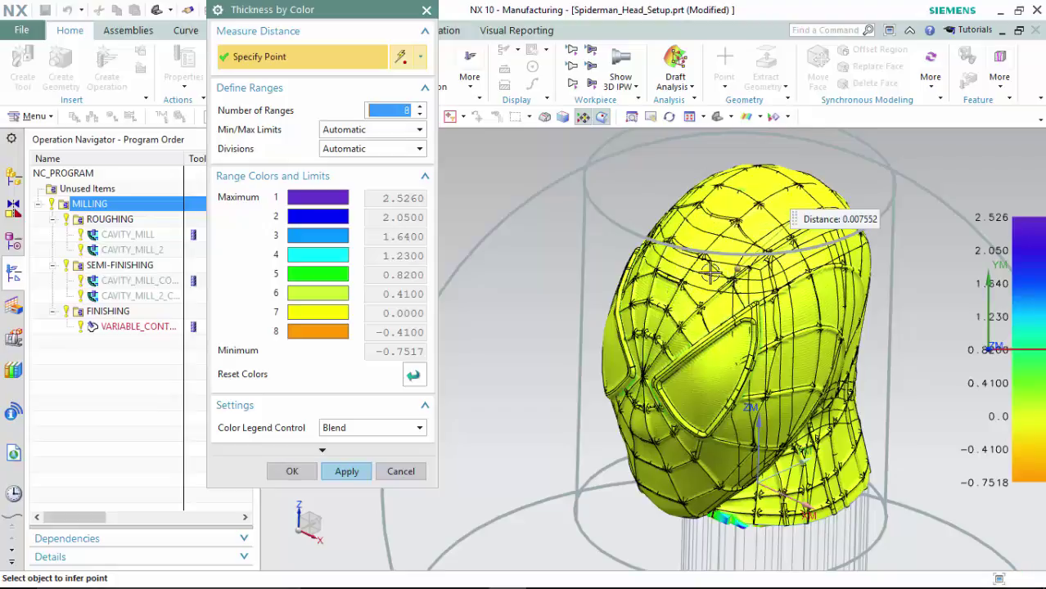
left_click(694, 278)
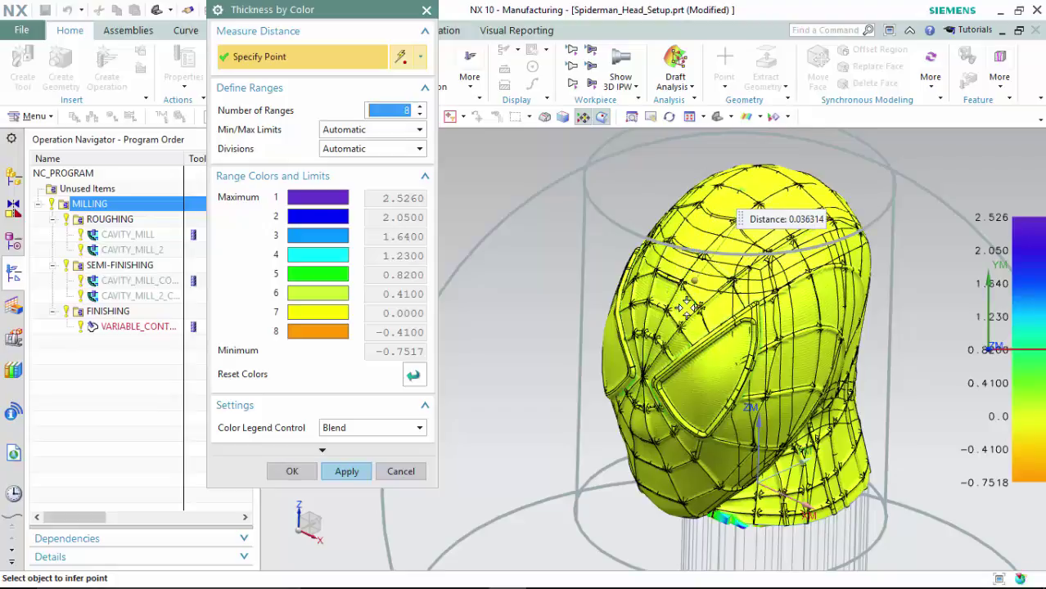
left_click(702, 230)
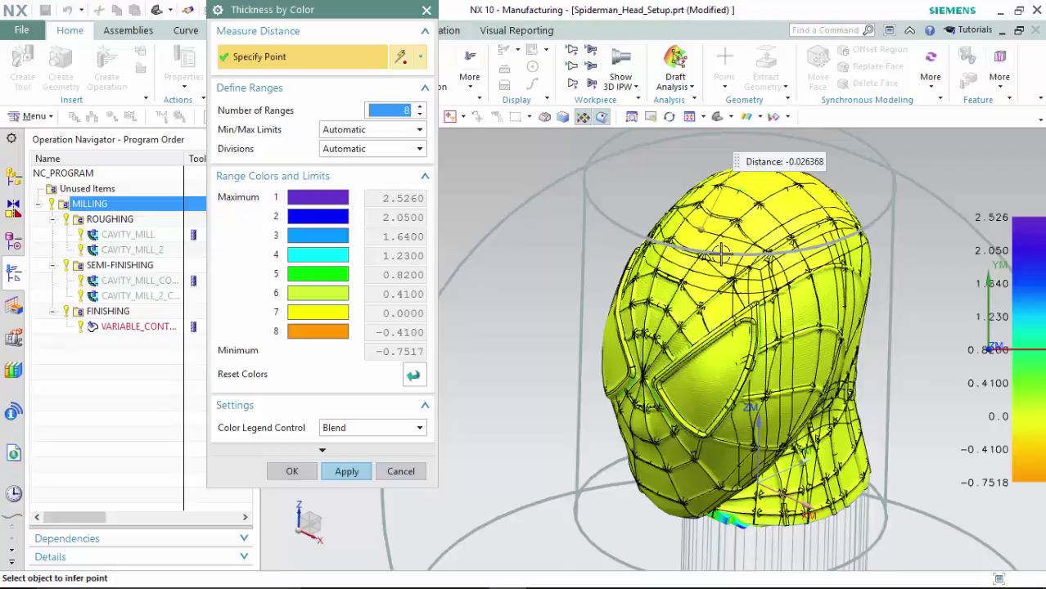
middle_click_drag(720, 256, 765, 327)
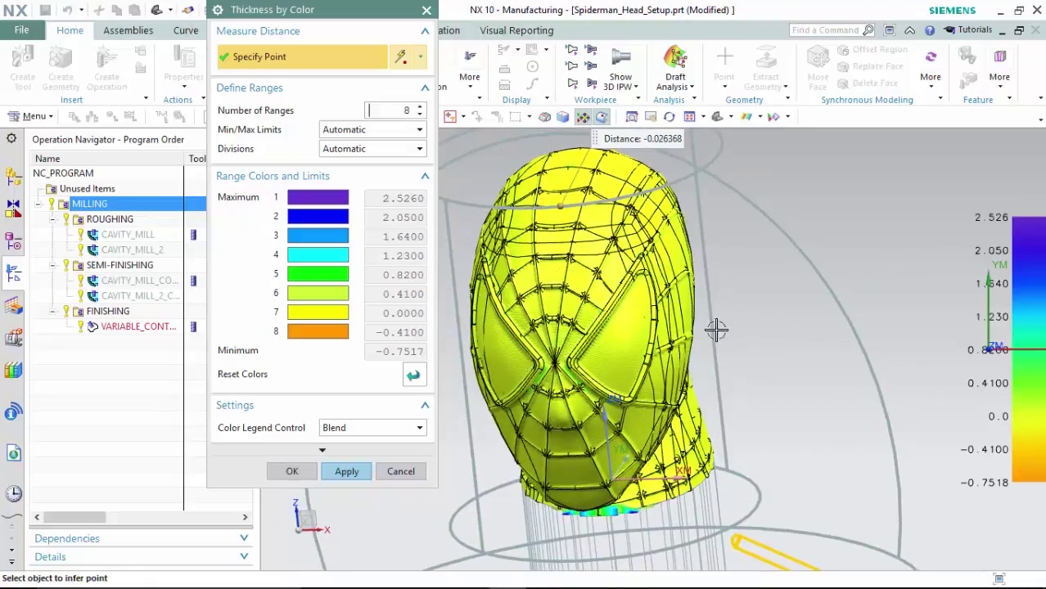
left_click(310, 464)
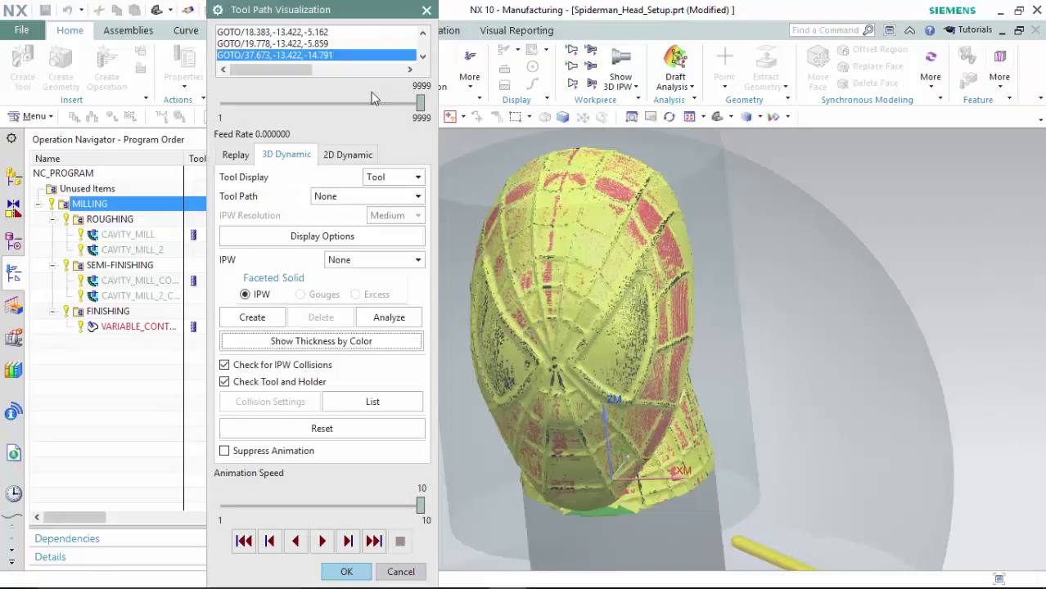
left_click(426, 10)
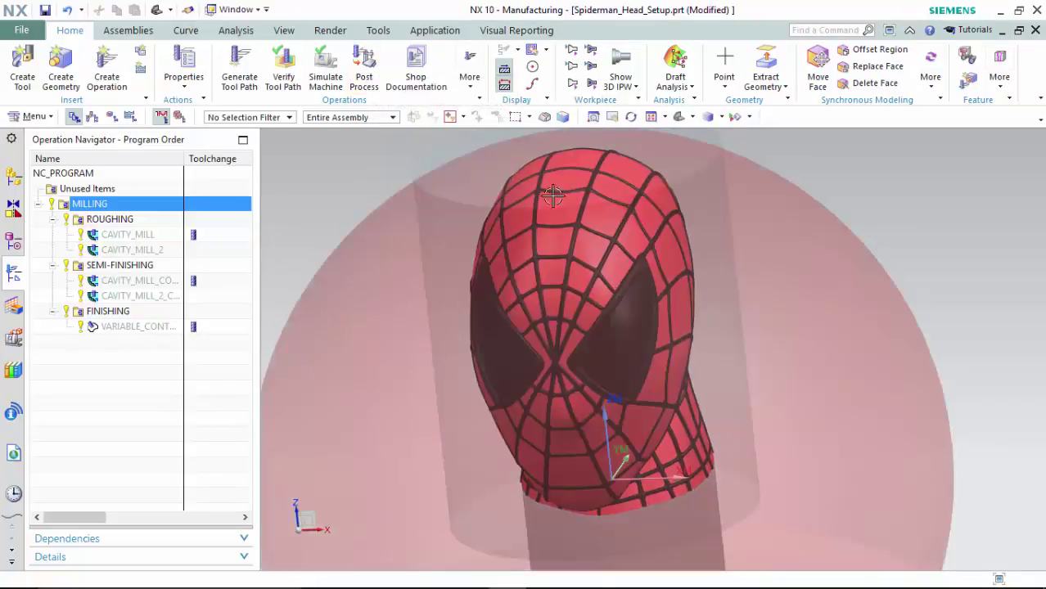
Edit GENERIC_MACHINE in the machine tool view and search the machine library for the MILL class.
middle_click_drag(553, 195, 475, 205)
scroll(475, 206, "down", 3)
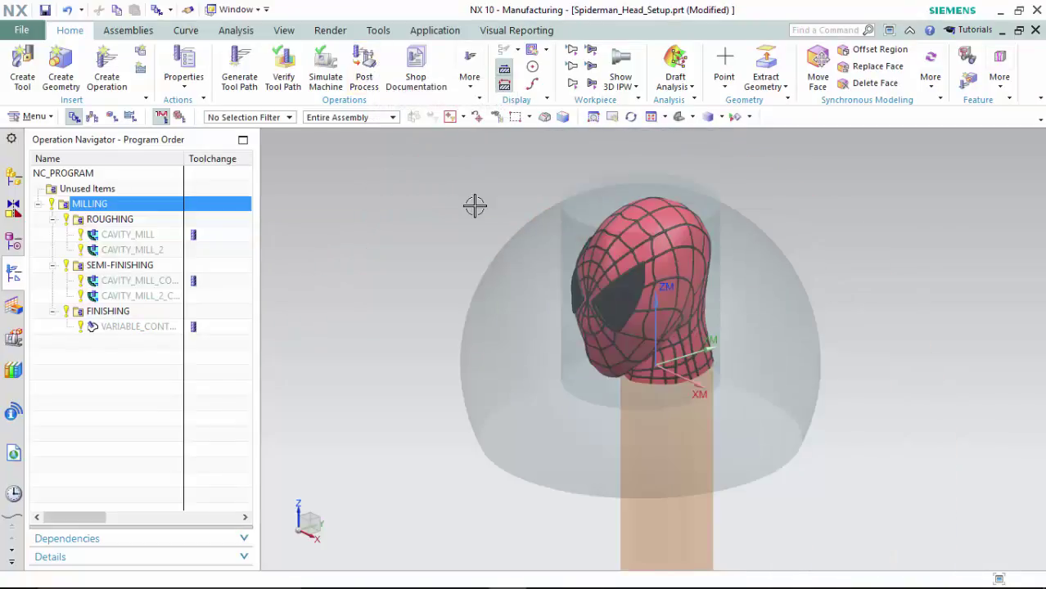
left_click(94, 118)
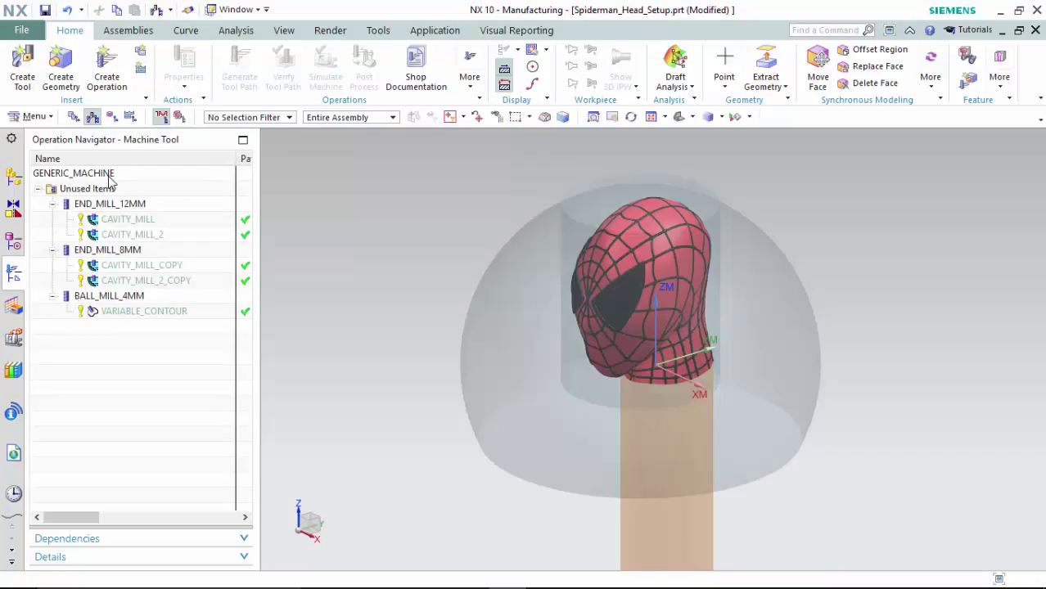
left_click(110, 174)
right_click(110, 177)
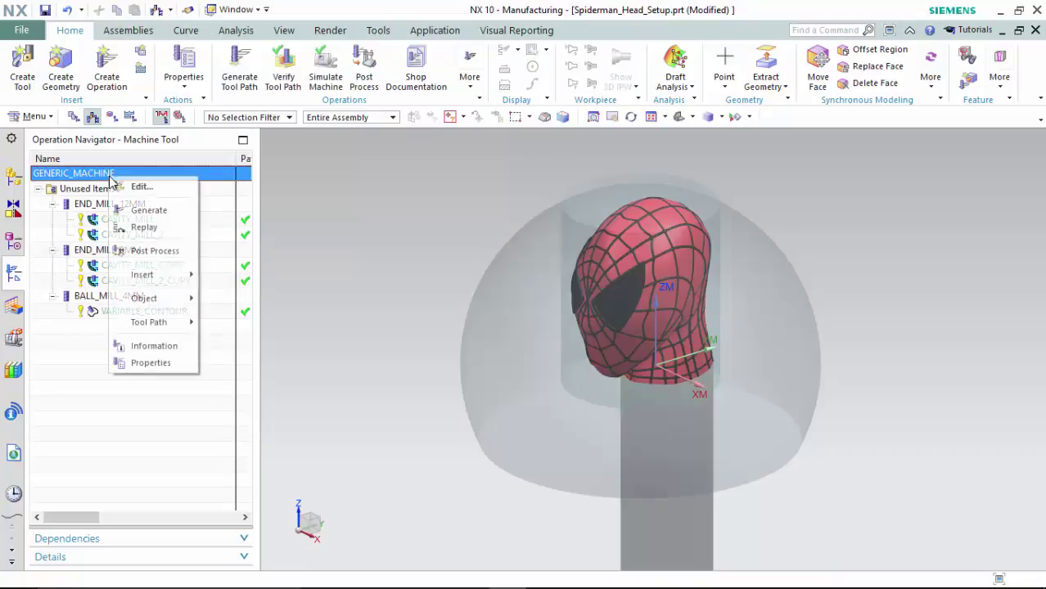
left_click(133, 185)
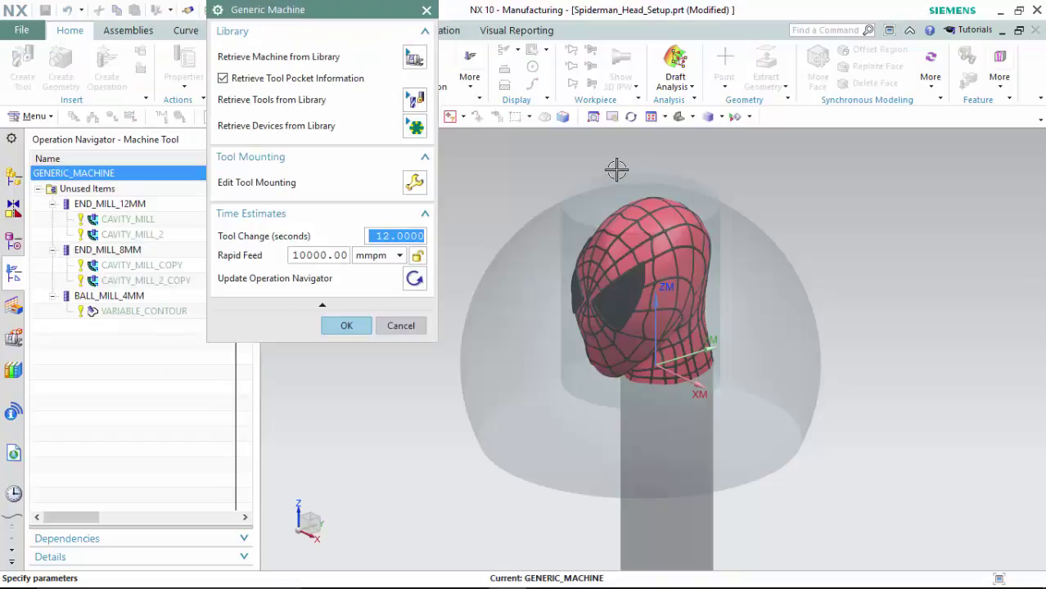
left_click(414, 58)
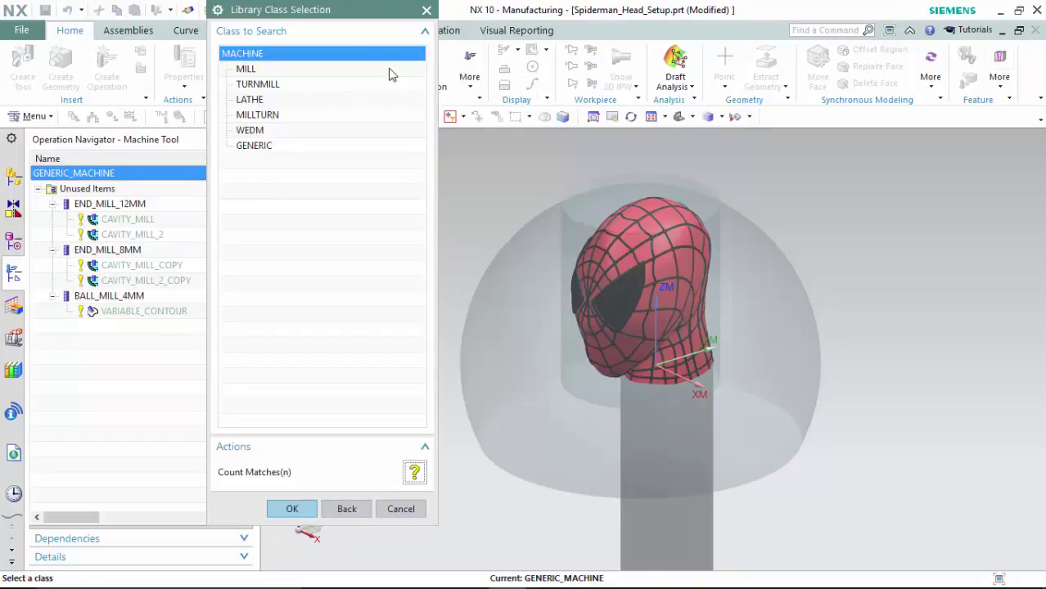
left_click(273, 71)
left_click(294, 507)
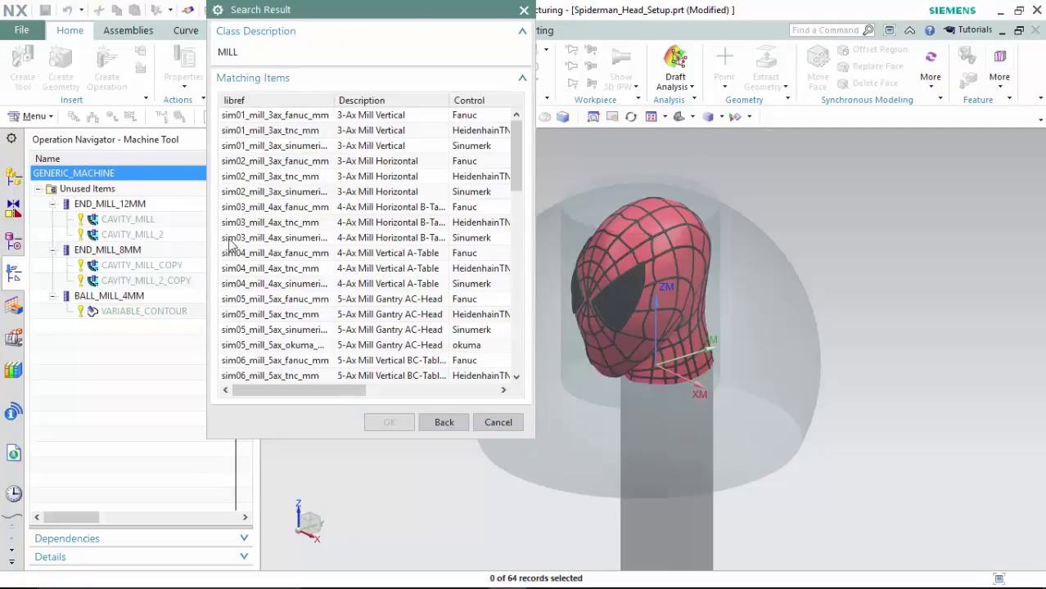
Retrieve the sim05_mill_5ax_fanuc_mm gantry machine, mount the part using its assembly position and add the machine by constraints.
scroll(380, 297, "down", 2)
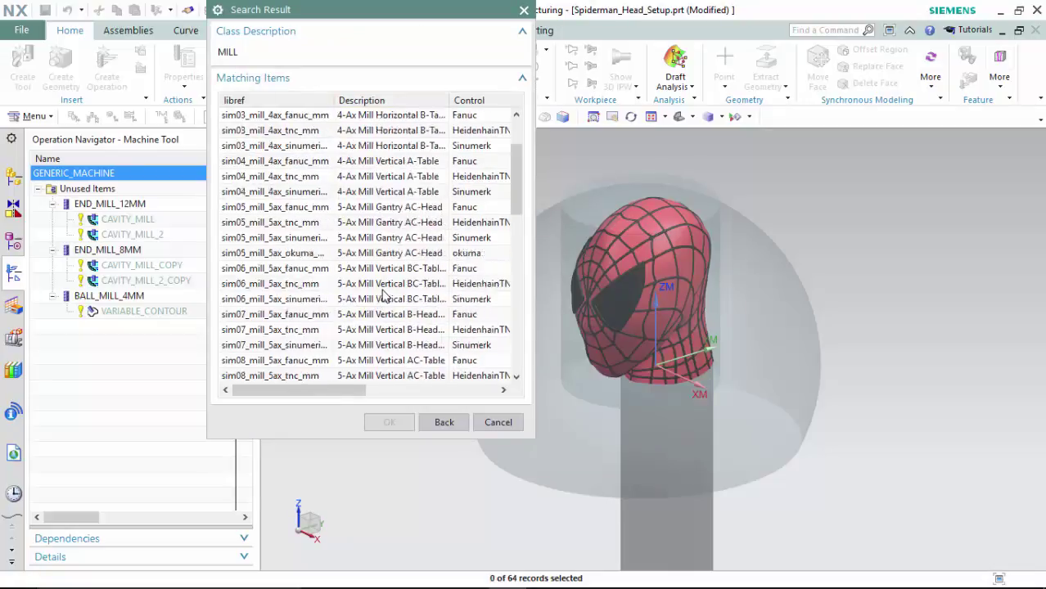
scroll(382, 296, "up", 2)
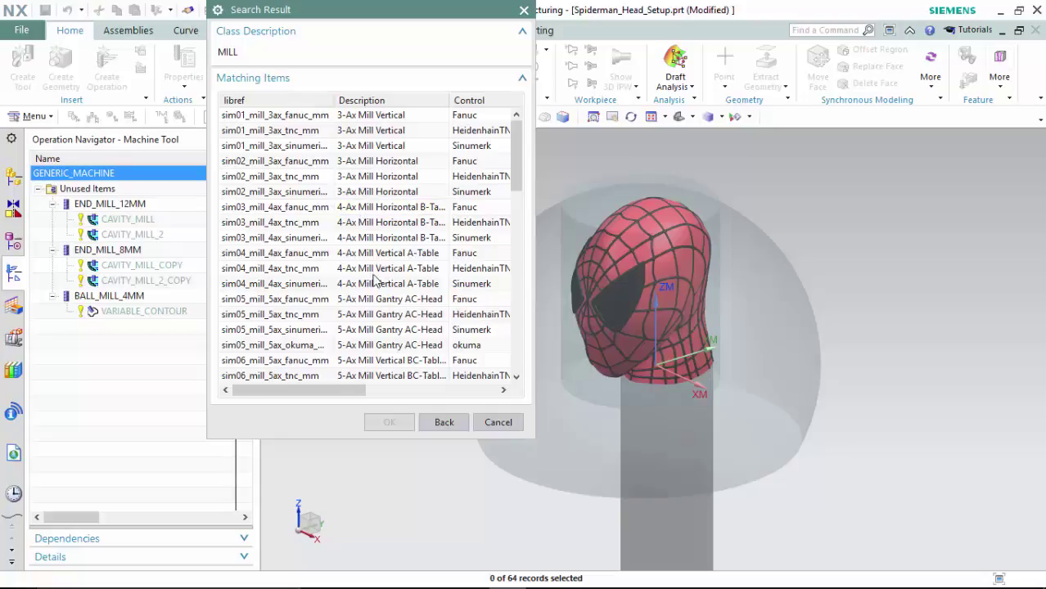
left_click(370, 301)
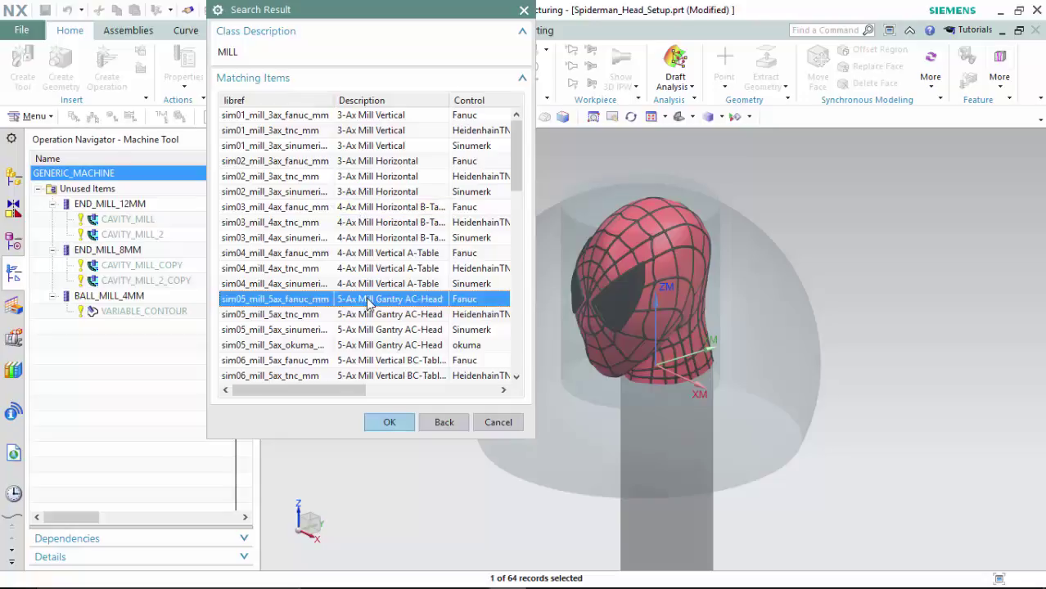
left_click(389, 423)
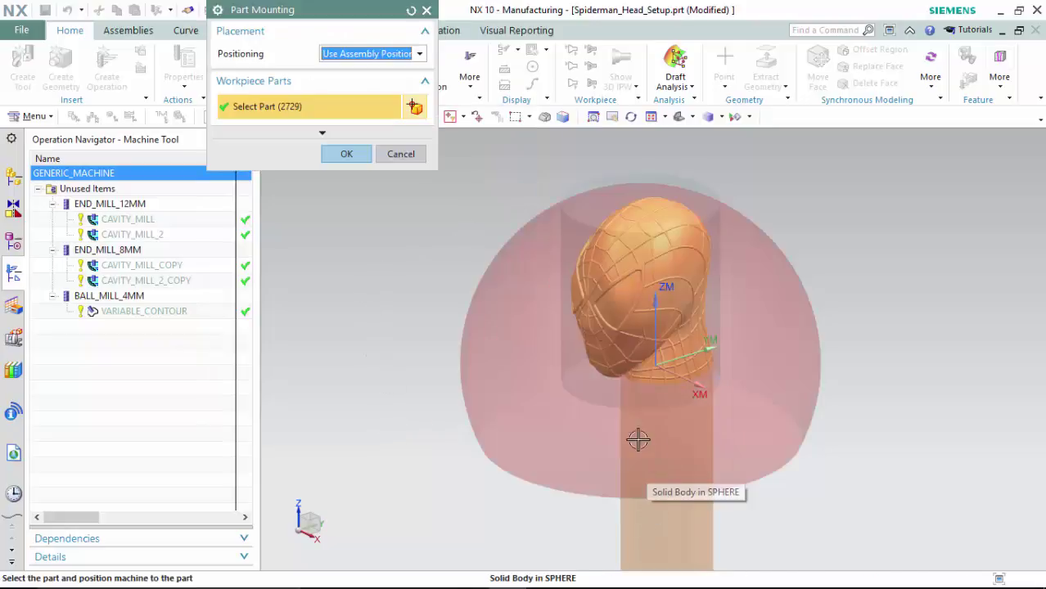
left_click(361, 156)
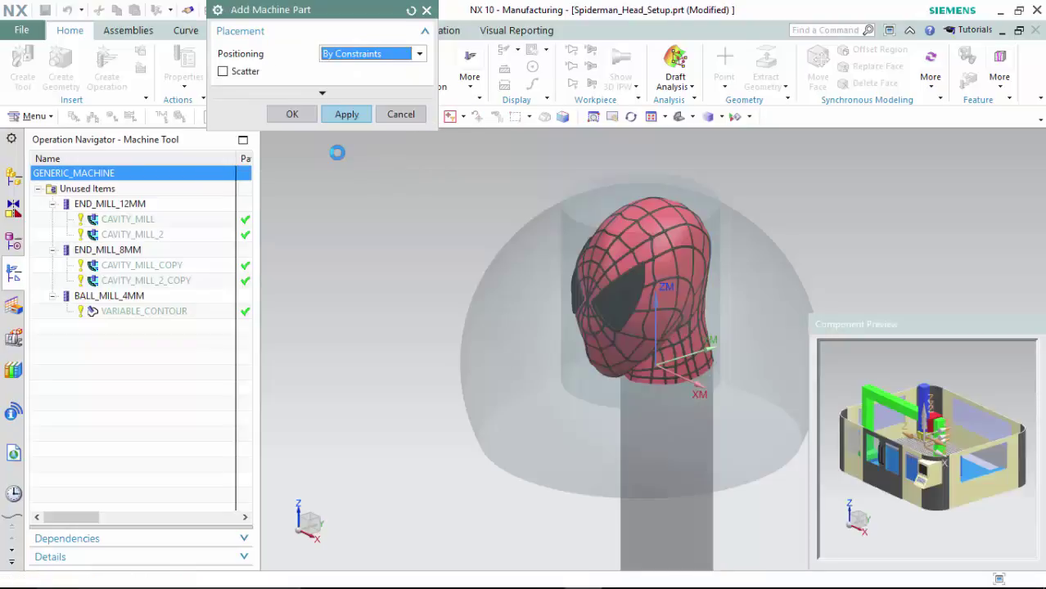
left_click(306, 111)
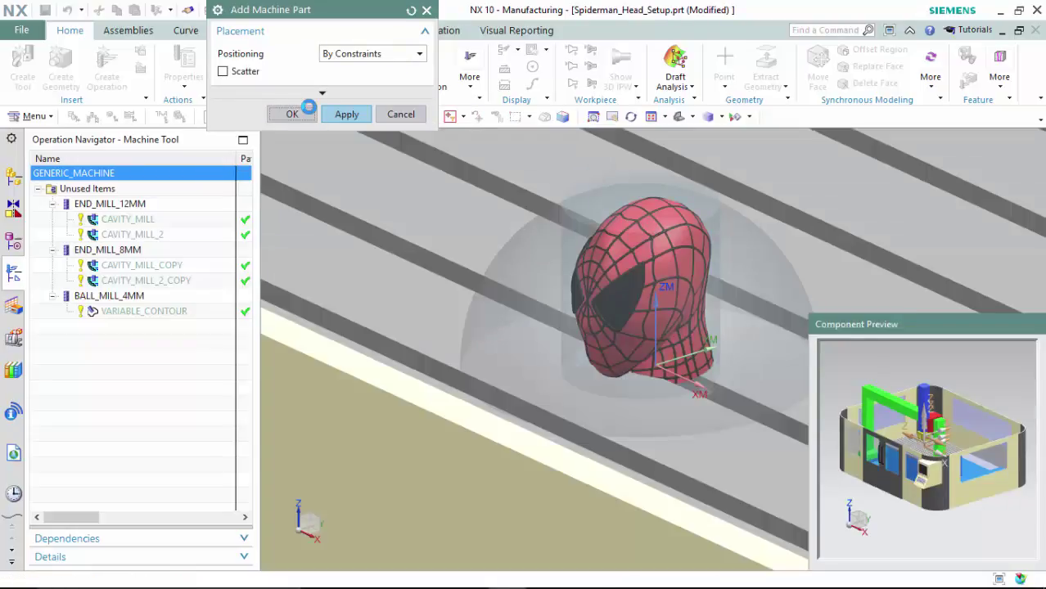
Create a Touch Align constraint between the machine table's top face and the stand's bottom face, hiding sim05_mill_5ax to reach the stand.
scroll(884, 422, "down", 4)
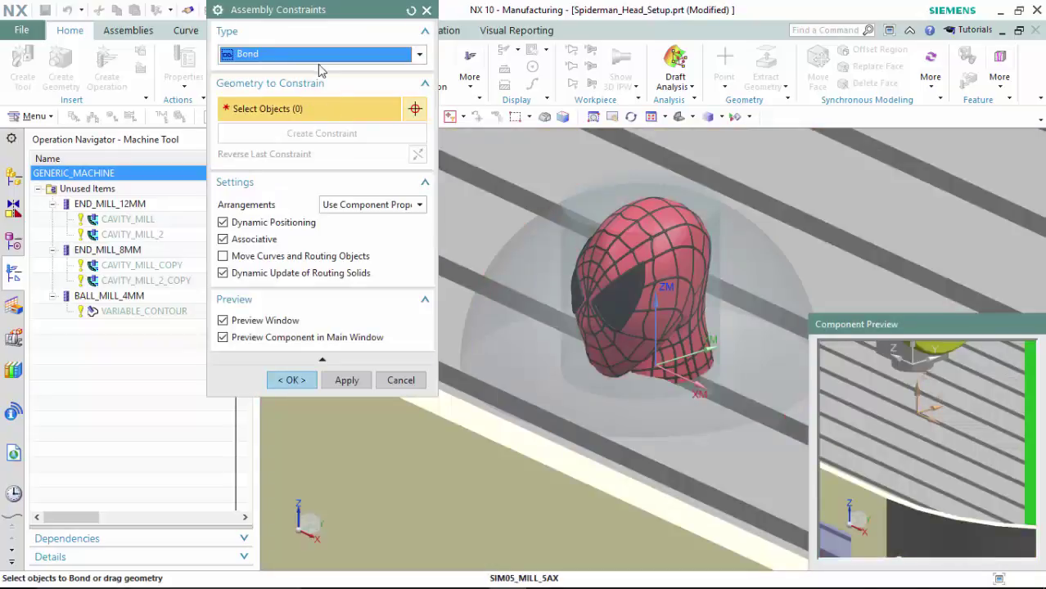
left_click(320, 55)
left_click(318, 72)
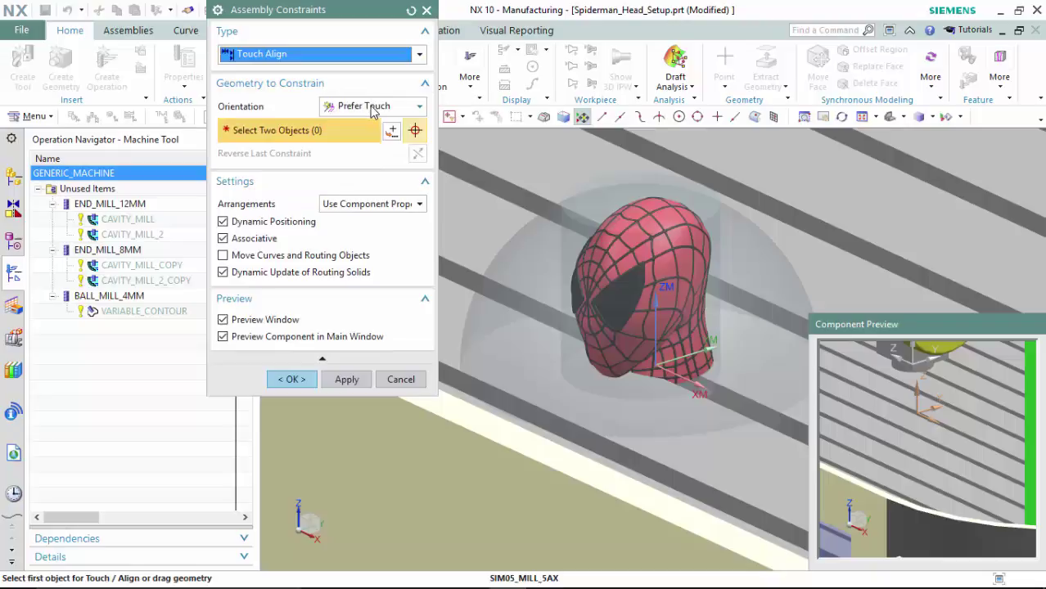
left_click(861, 446)
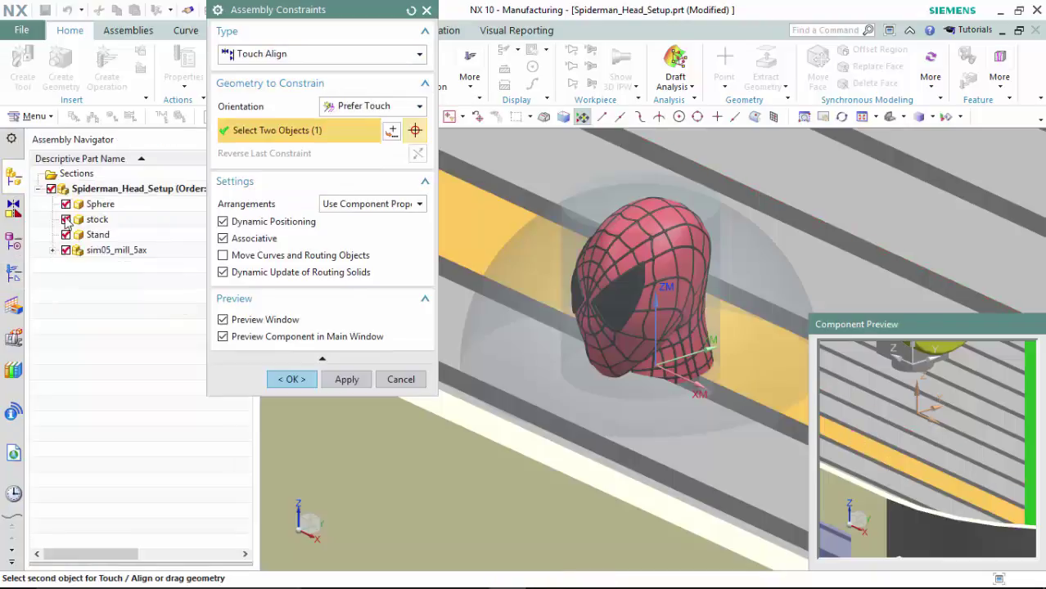
right_click(112, 249)
left_click(163, 277)
scroll(530, 344, "down", 3)
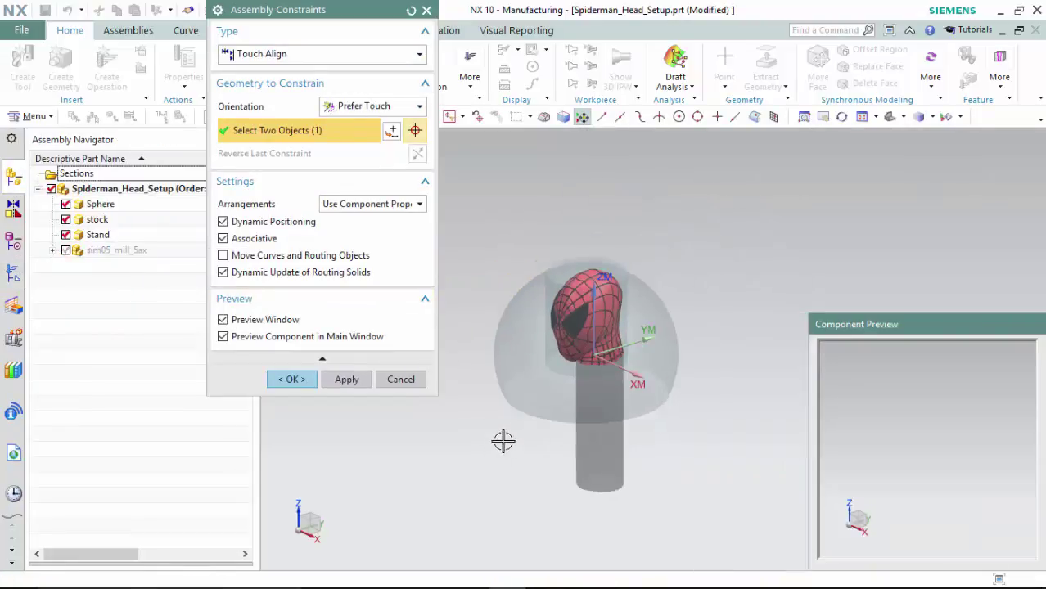
middle_click_drag(503, 442, 504, 368)
scroll(609, 415, "up", 3)
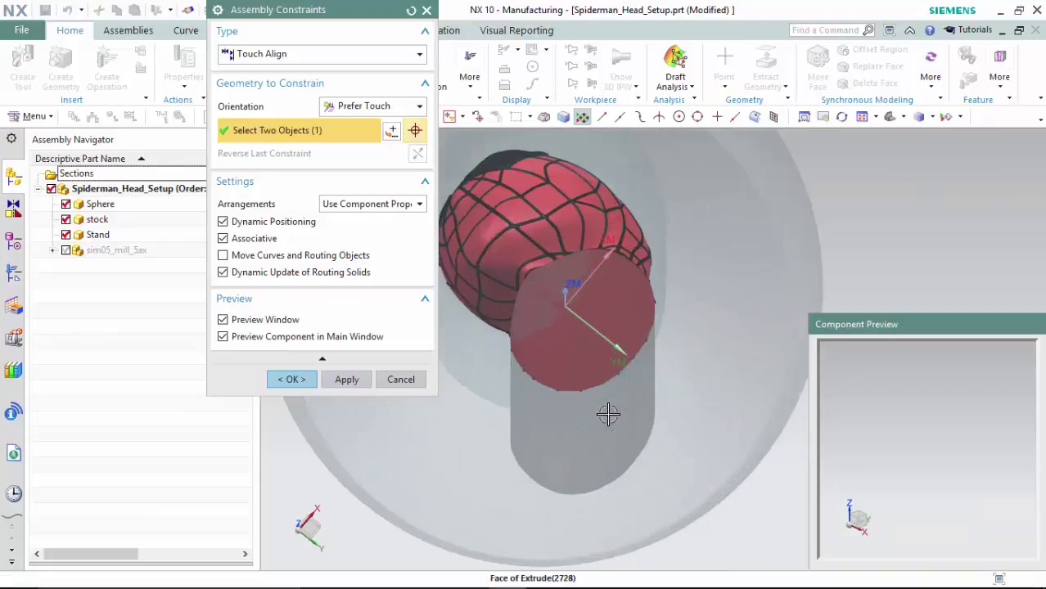
left_click(548, 396)
scroll(507, 391, "down", 3)
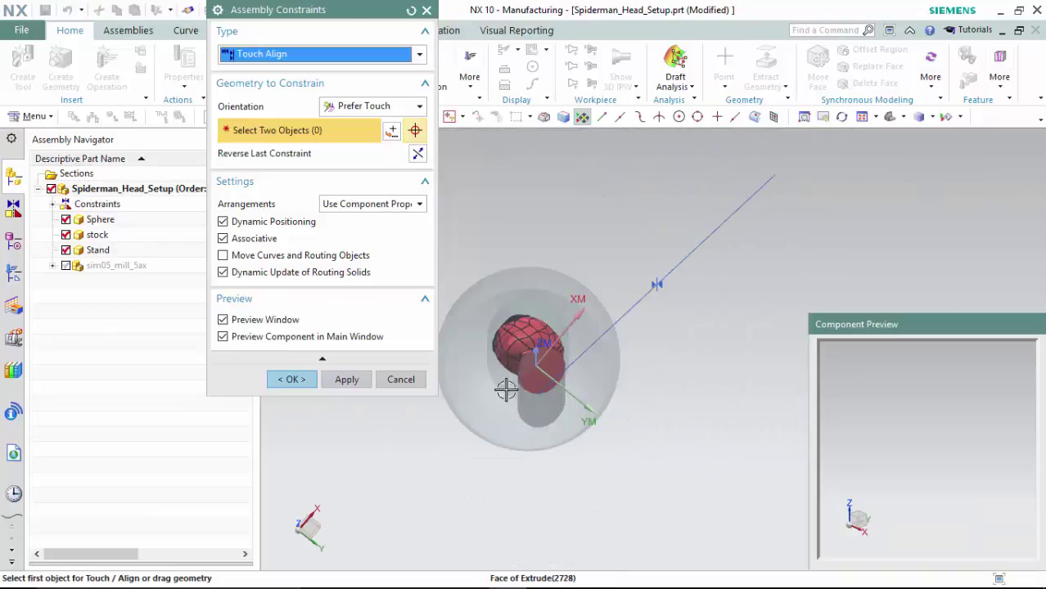
Show the sim05_mill_5ax component again and accept the assembly constraints to finish placing the machine.
right_click(106, 265)
left_click(135, 293)
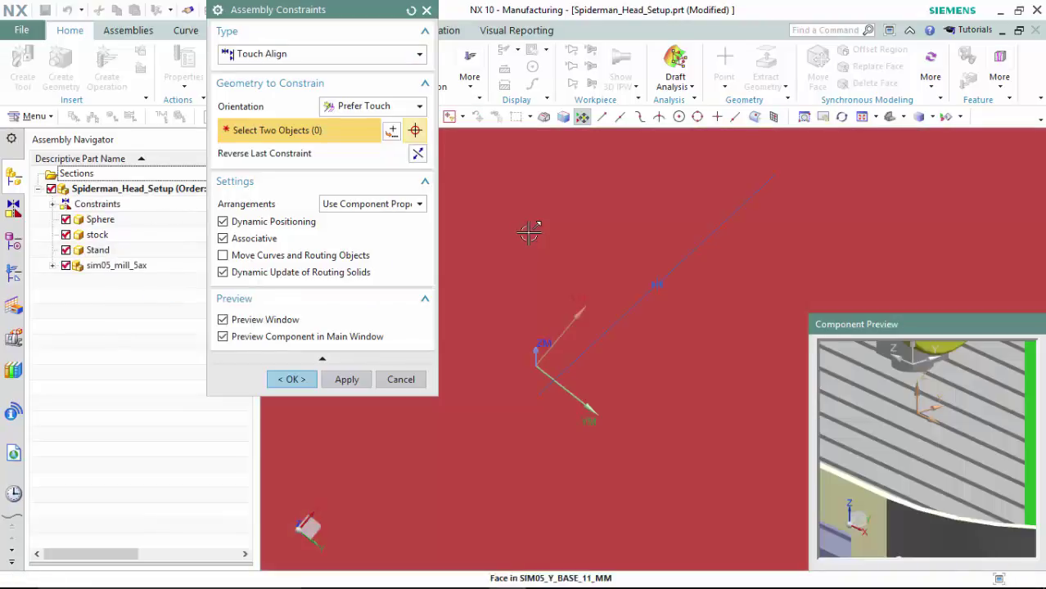
scroll(531, 231, "down", 5)
scroll(597, 270, "up", 5)
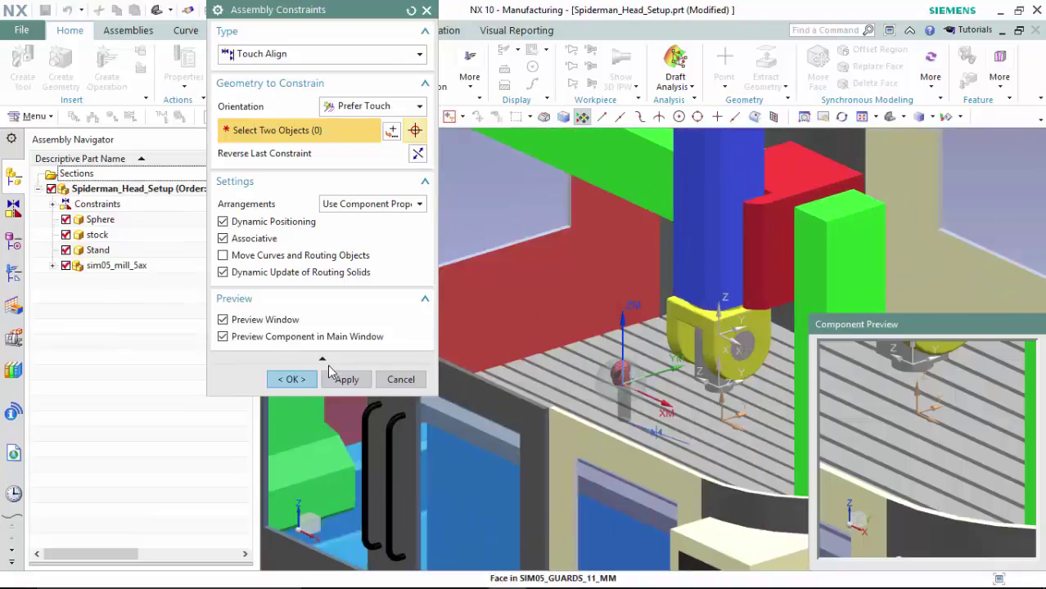
left_click(283, 378)
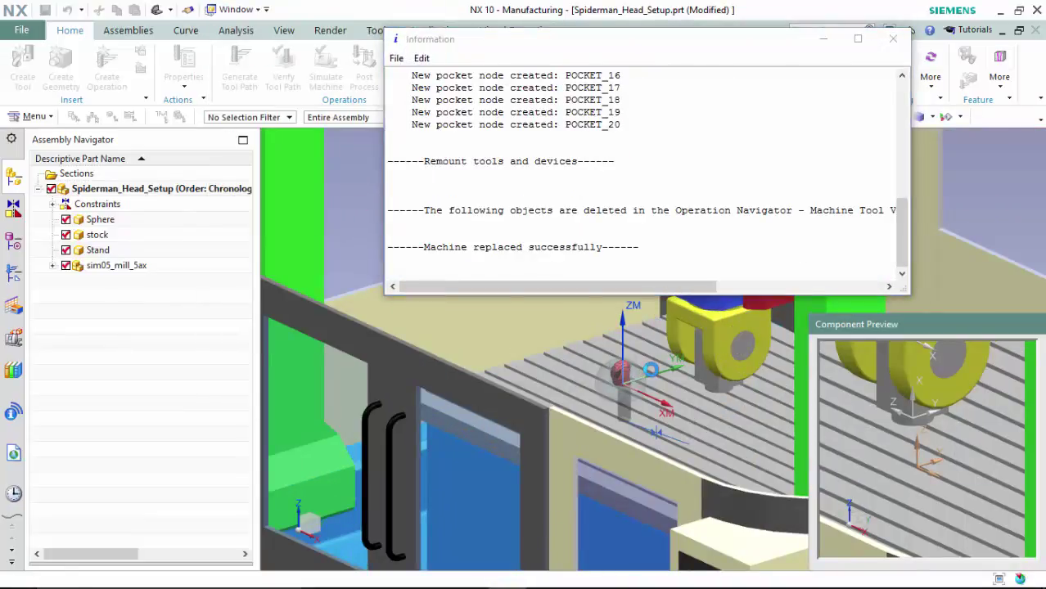
Accept the 5-Ax Mill Gantry Ac-Head machine settings, review the machine replacement report and close it.
left_click(359, 292)
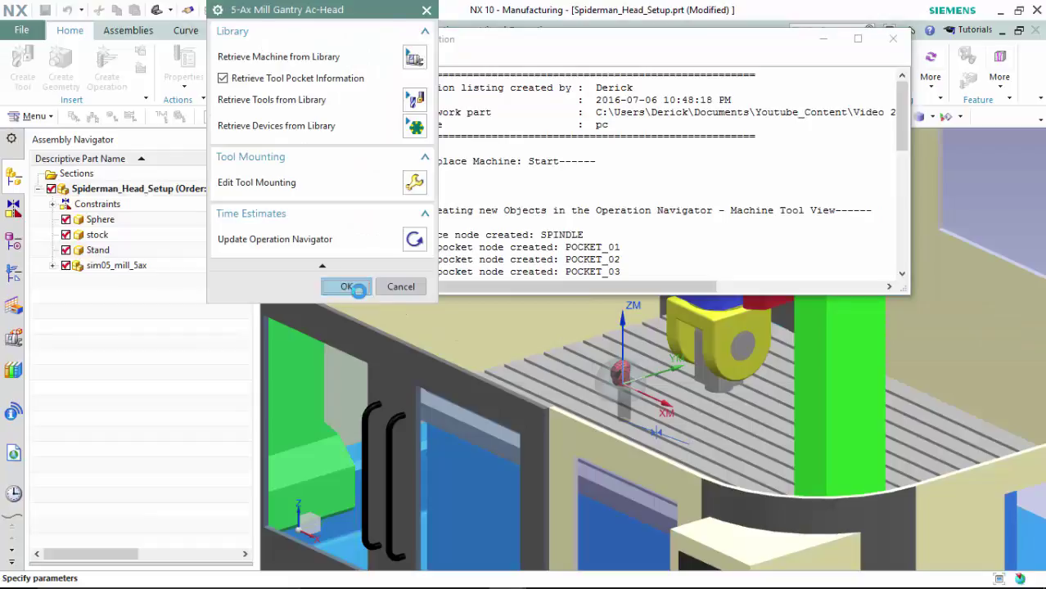
scroll(769, 139, "down", 10)
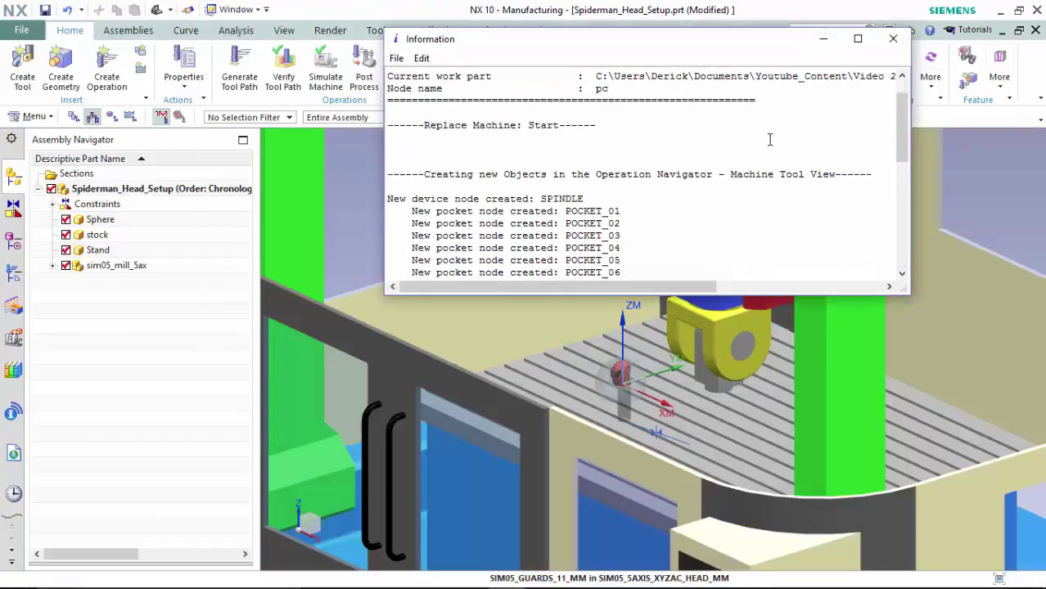
scroll(770, 139, "up", 10)
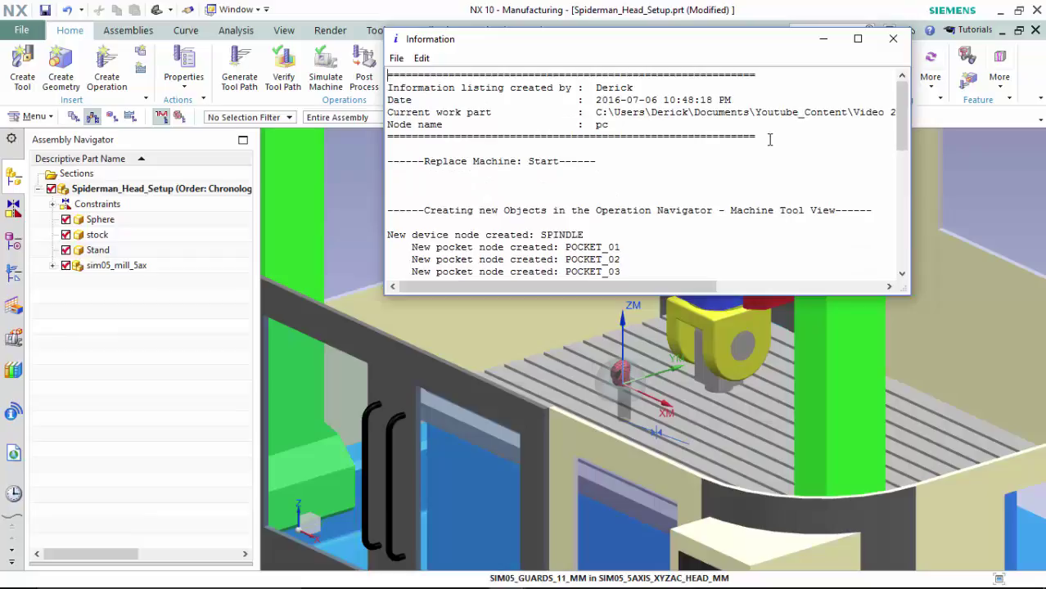
left_click(893, 38)
Simulate the MILLING program on the machine with 3D material removal shown, and raise the playback speed to 10.
left_click(13, 270)
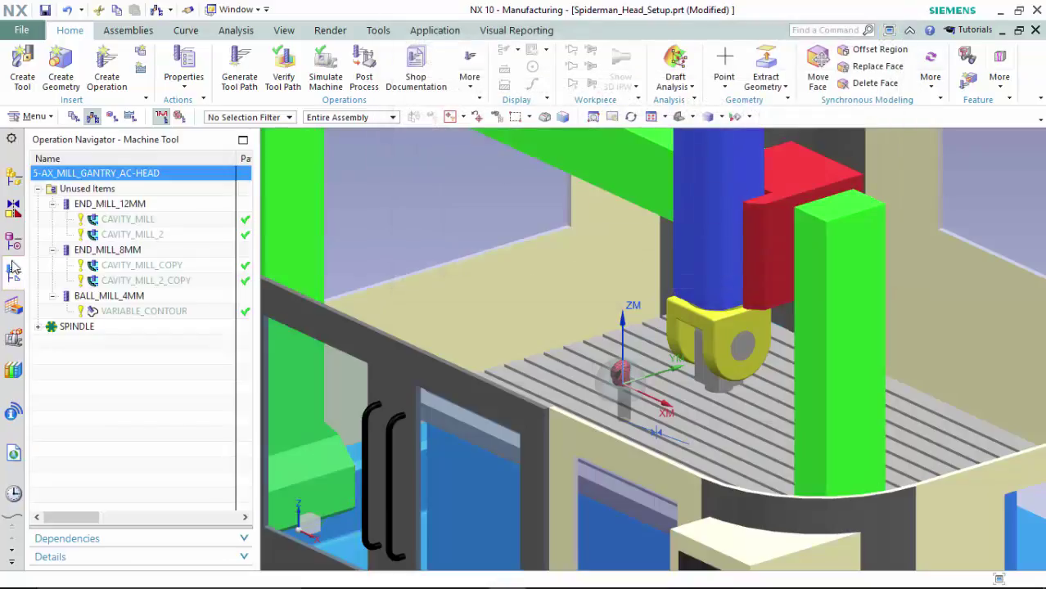
left_click(92, 117)
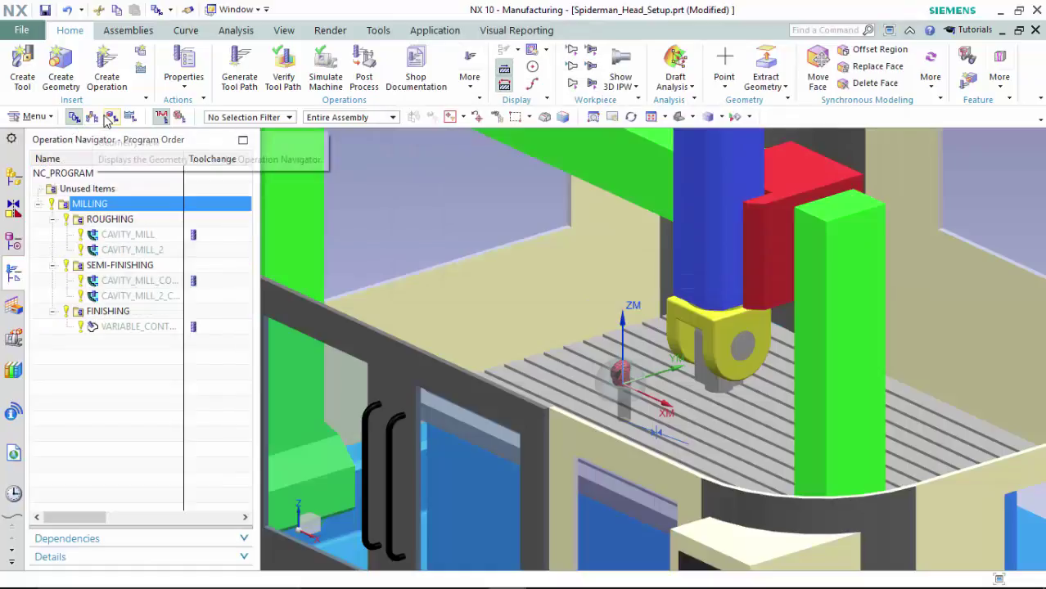
left_click(337, 85)
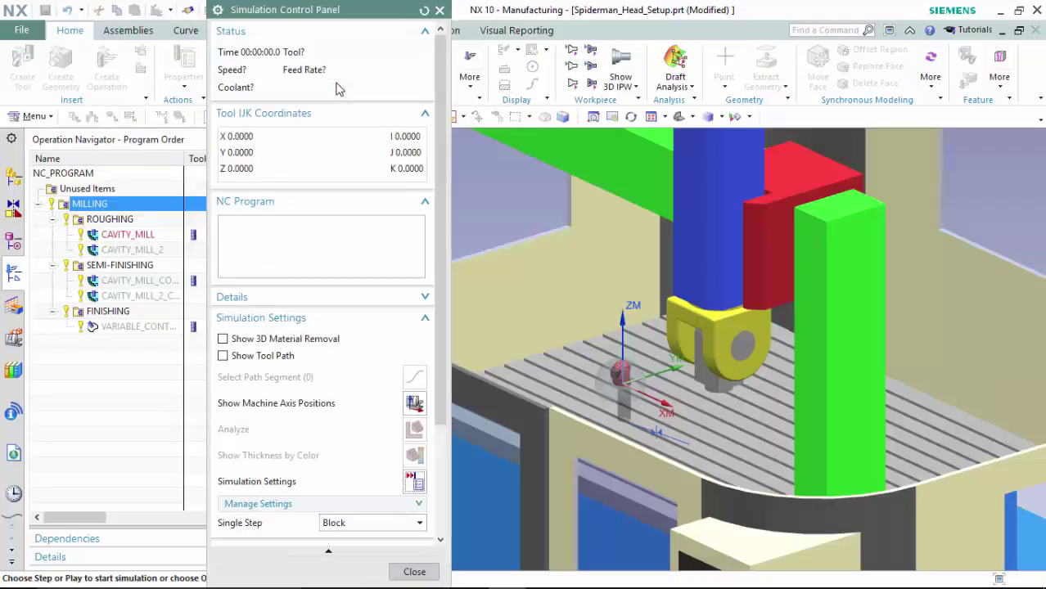
left_click(282, 342)
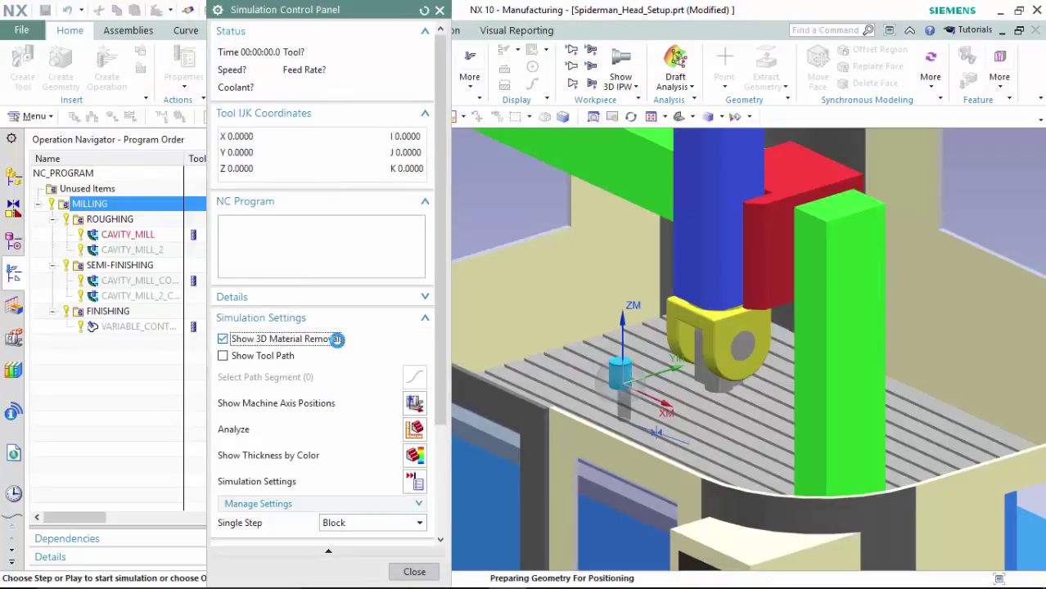
scroll(338, 343, "down", 3)
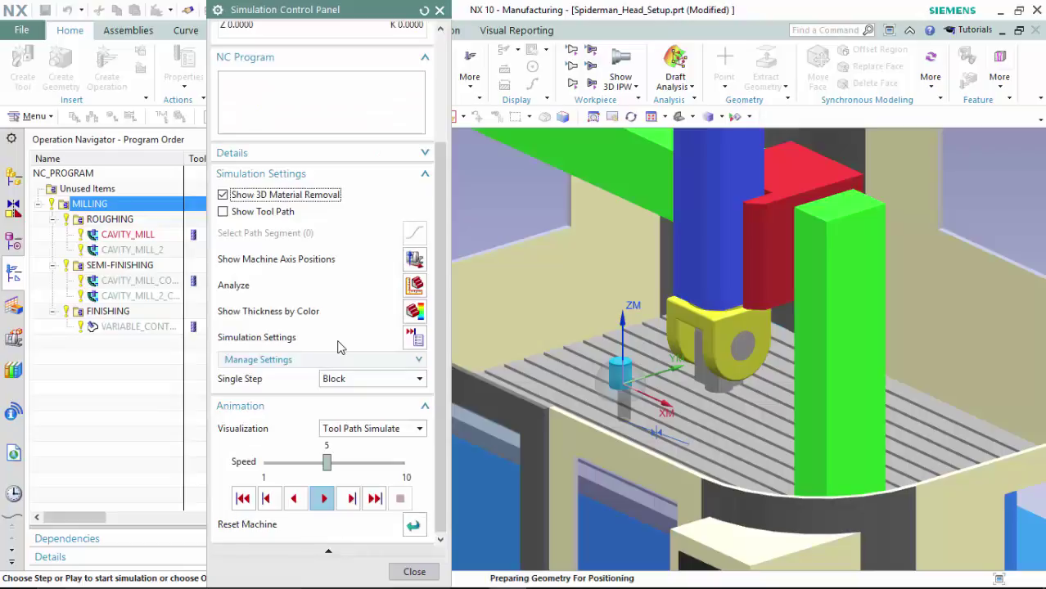
left_click(328, 498)
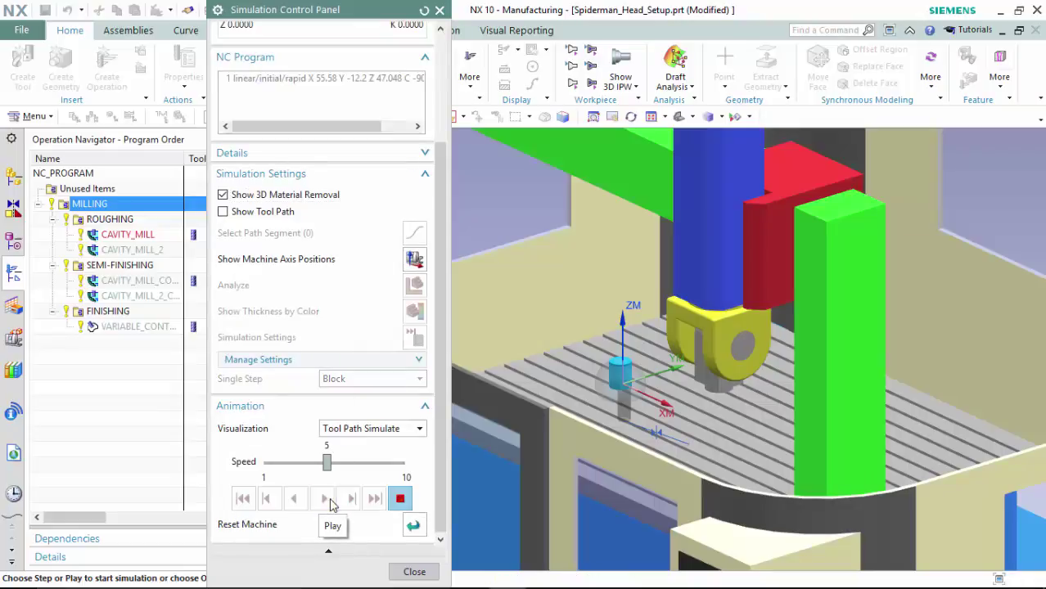
scroll(583, 374, "up", 5)
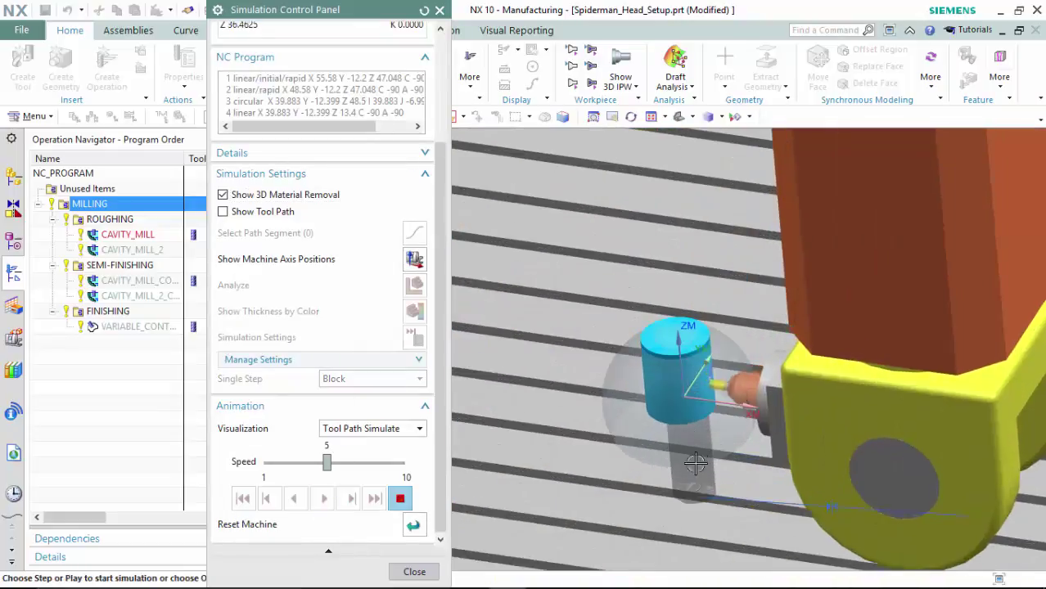
left_click_drag(327, 463, 407, 469)
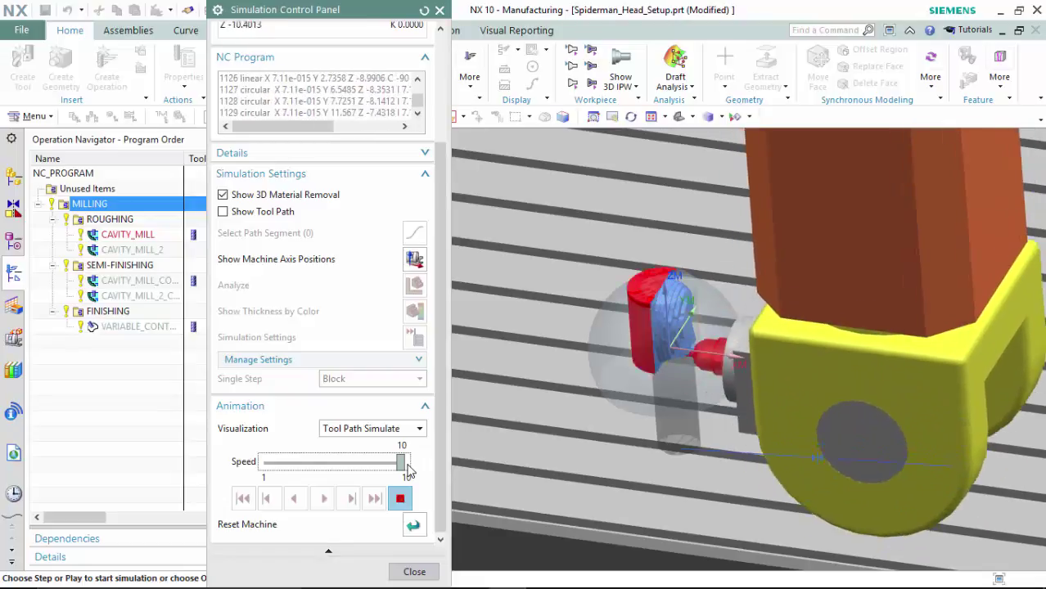
Examine the roughing and semi-finishing cavity mill cuts around the head from both sides as the machine simulation plays.
middle_click_drag(637, 343, 691, 348)
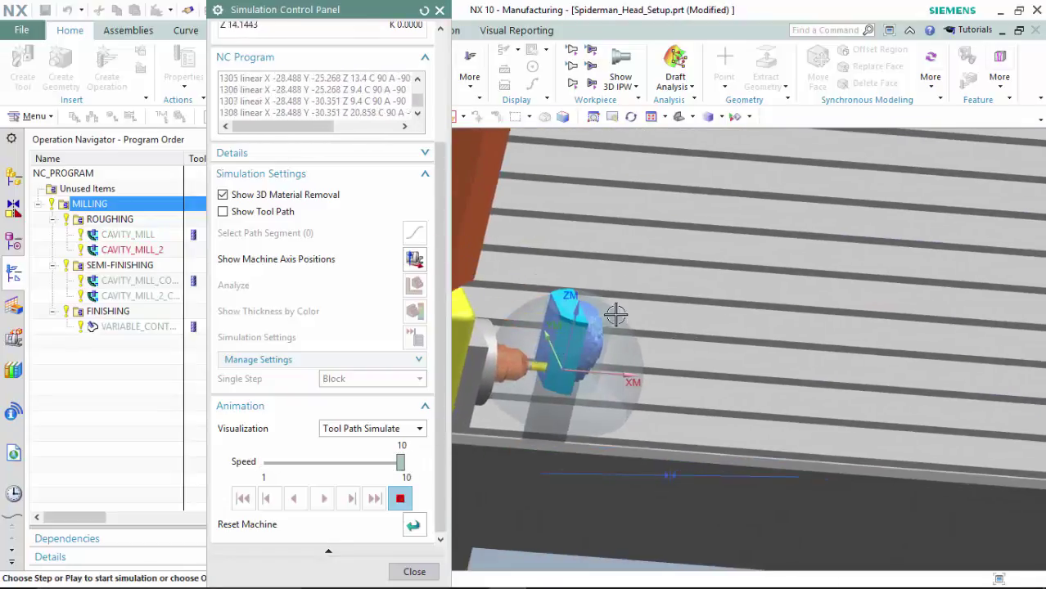
middle_click_drag(616, 314, 811, 347)
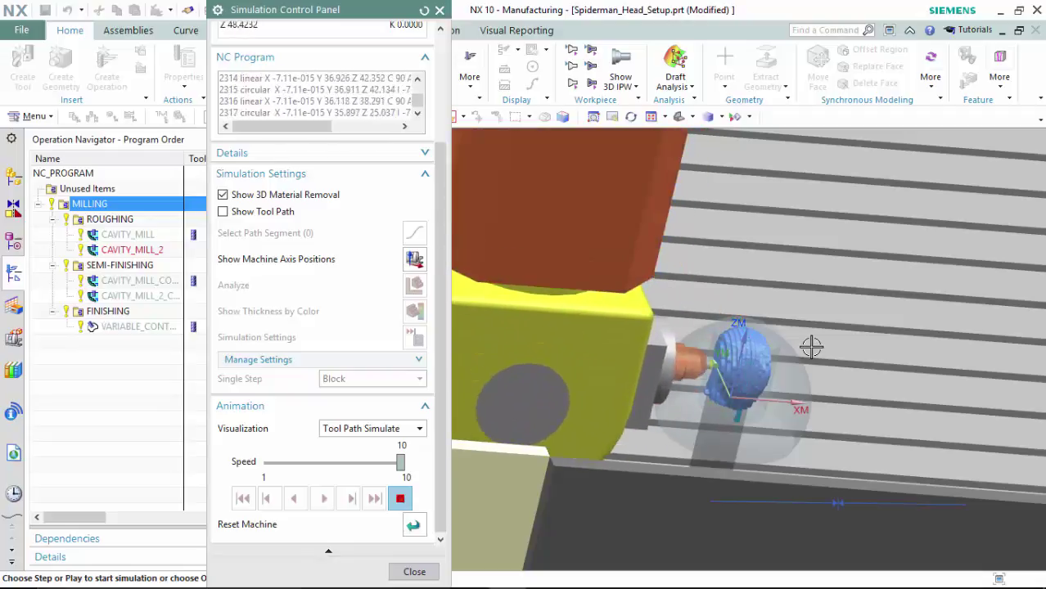
middle_click_drag(813, 347, 738, 342)
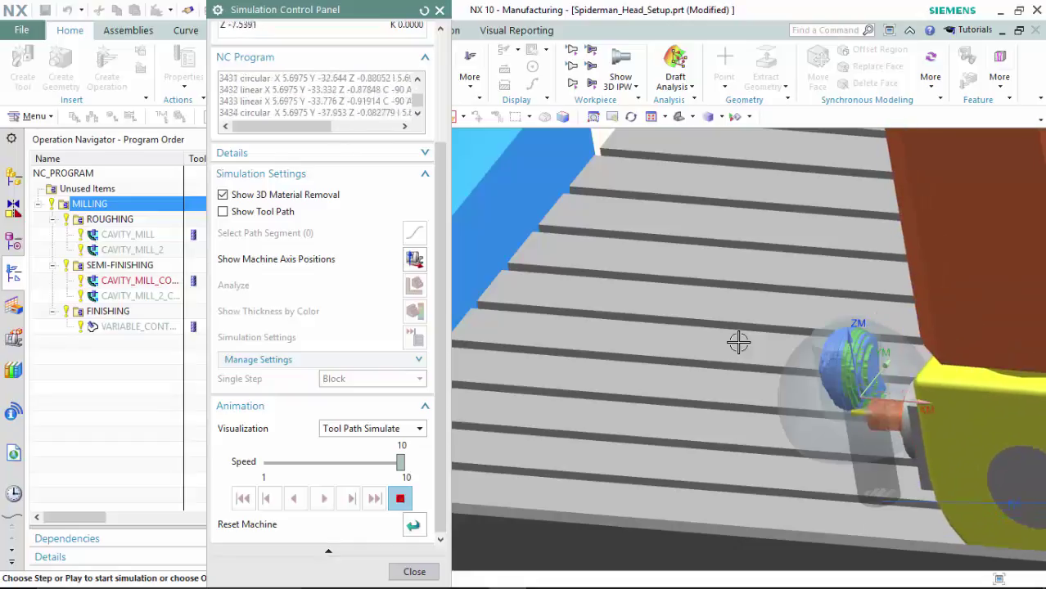
middle_click_drag(738, 342, 833, 364)
scroll(654, 322, "up", 5)
scroll(655, 321, "down", 5)
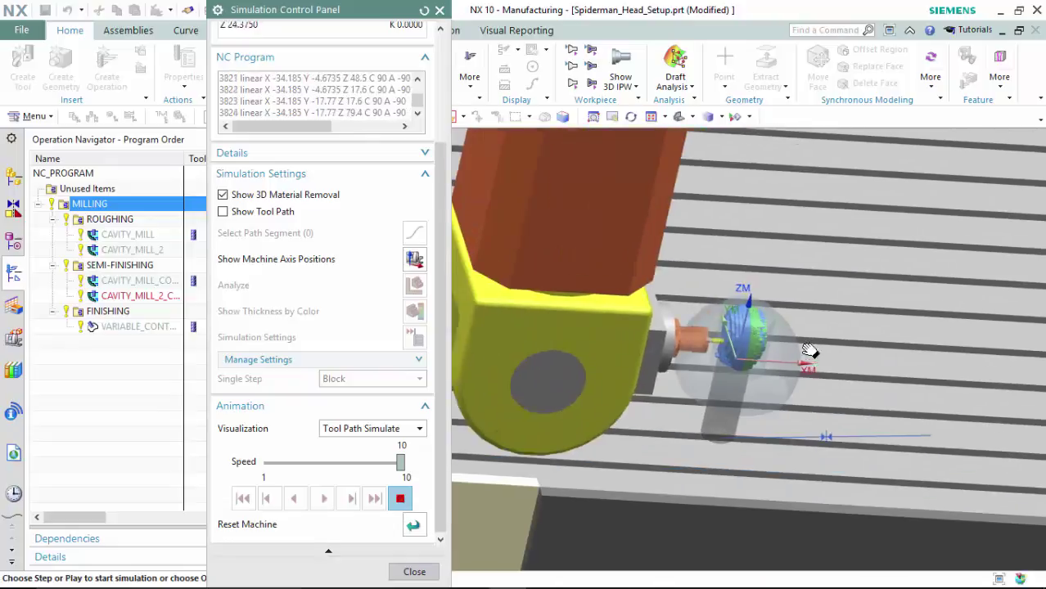
scroll(800, 344, "up", 3)
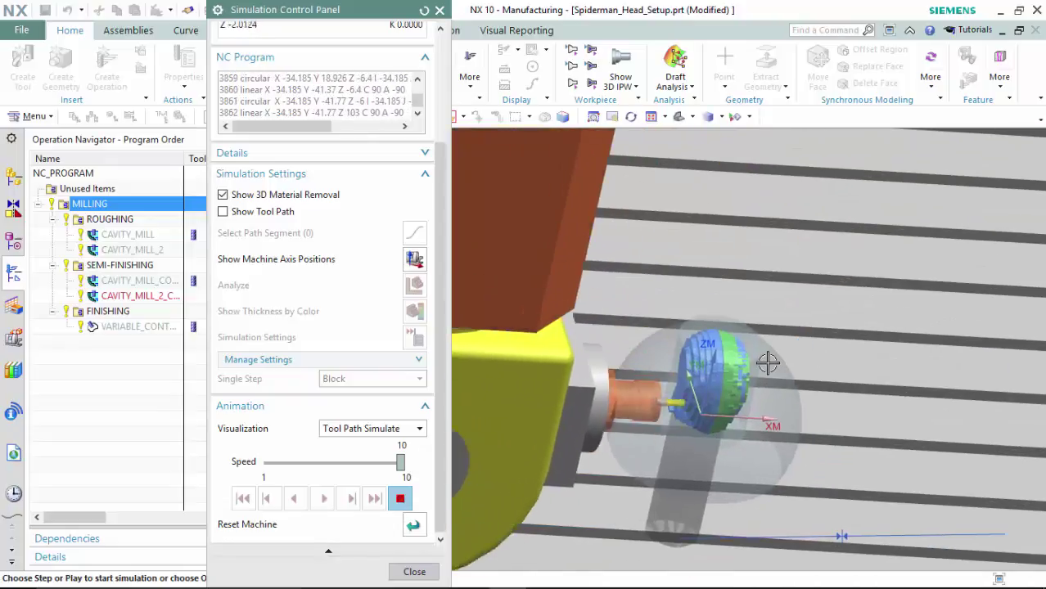
Examine the variable contour finishing pass up close and the whole gantry machine's motion, including from the front.
scroll(766, 363, "up", 3)
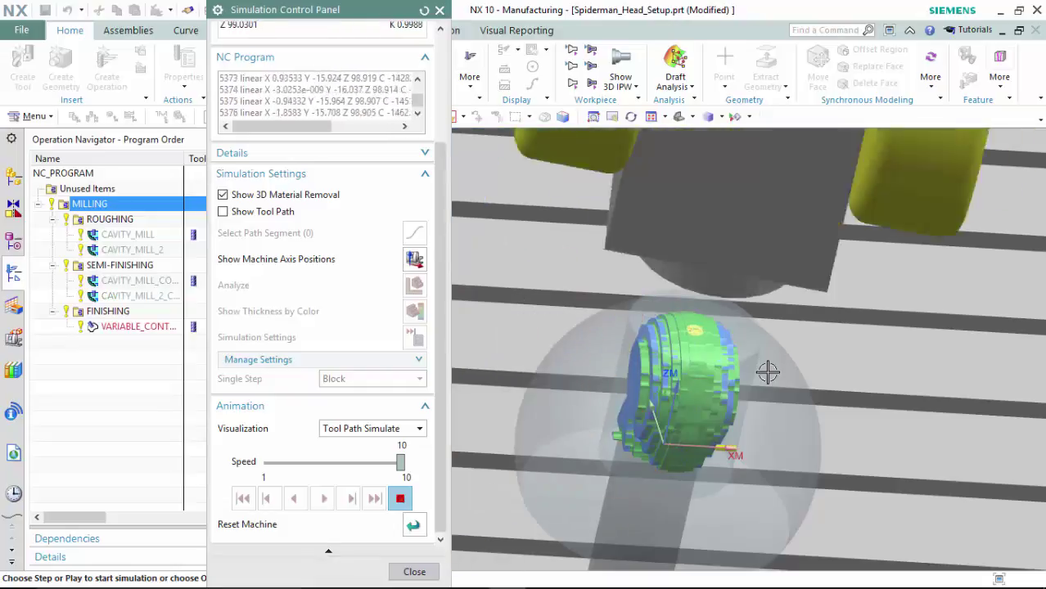
middle_click_drag(767, 372, 784, 392)
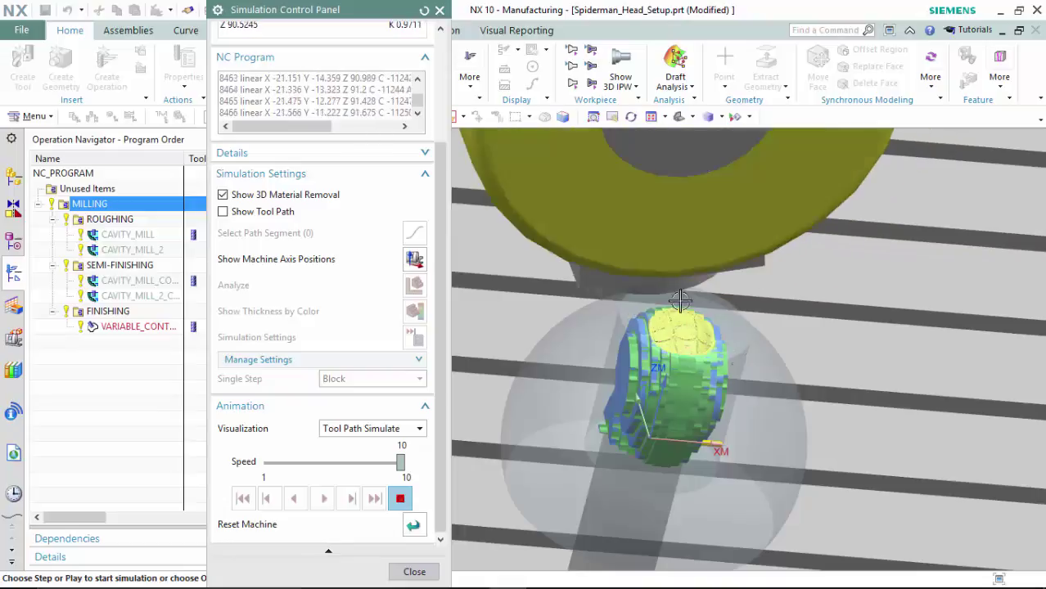
scroll(709, 324, "down", 6)
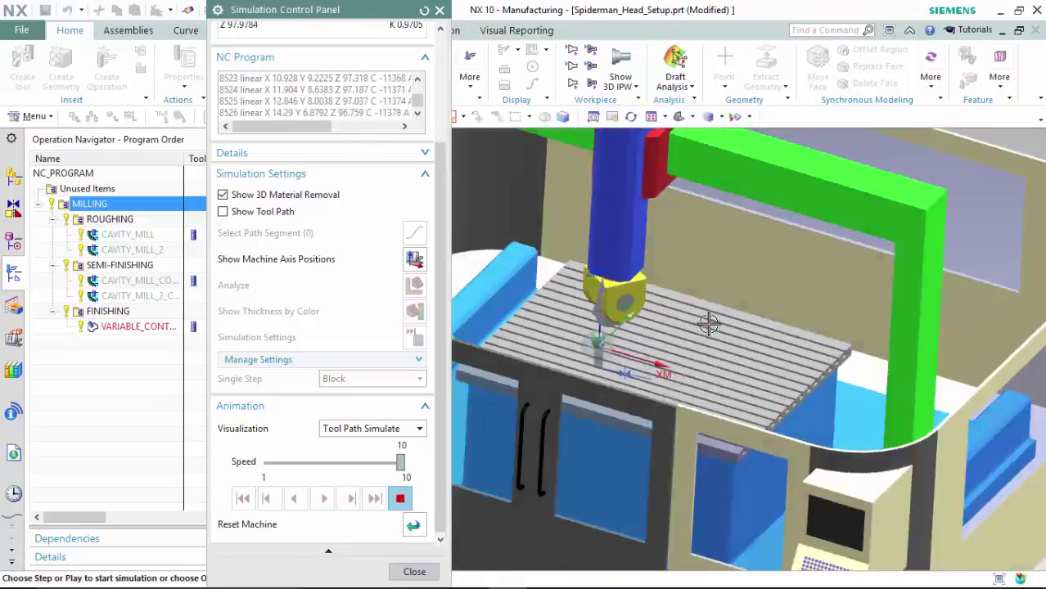
left_click_drag(357, 21, 238, 21)
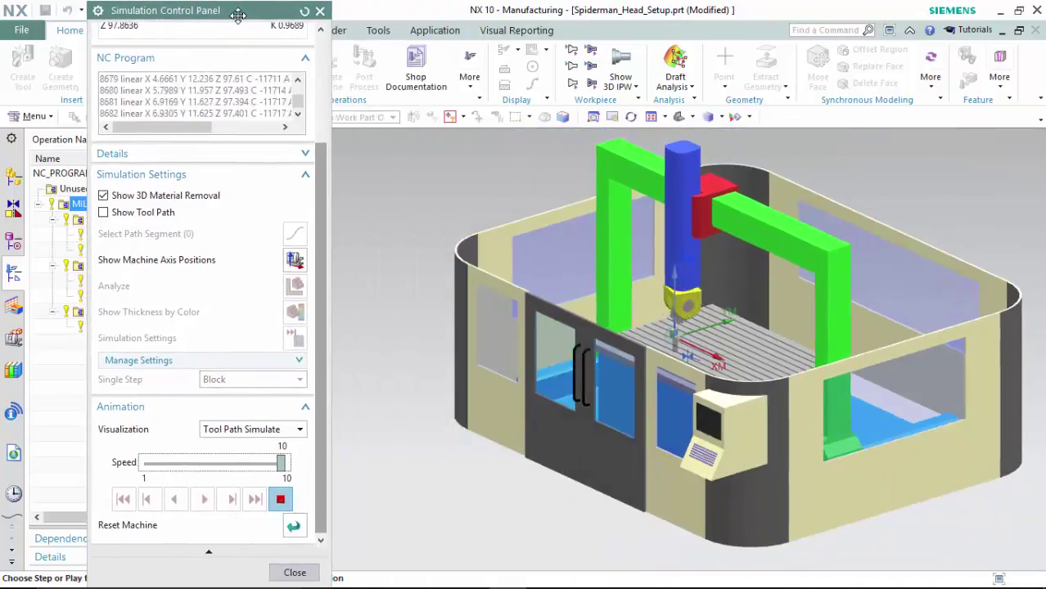
scroll(696, 311, "up", 4)
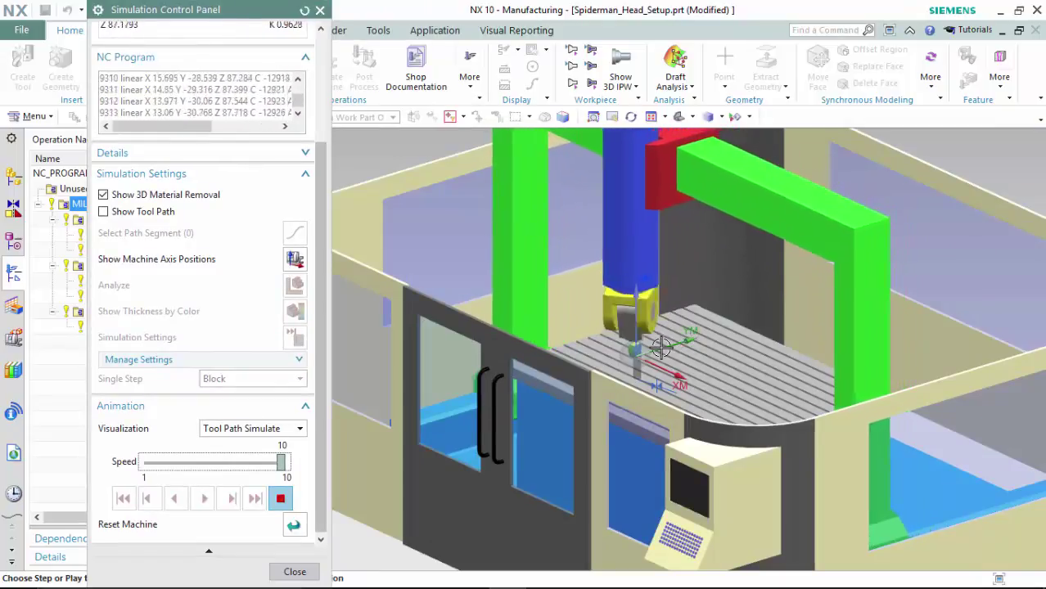
key("ctrl+alt+f")
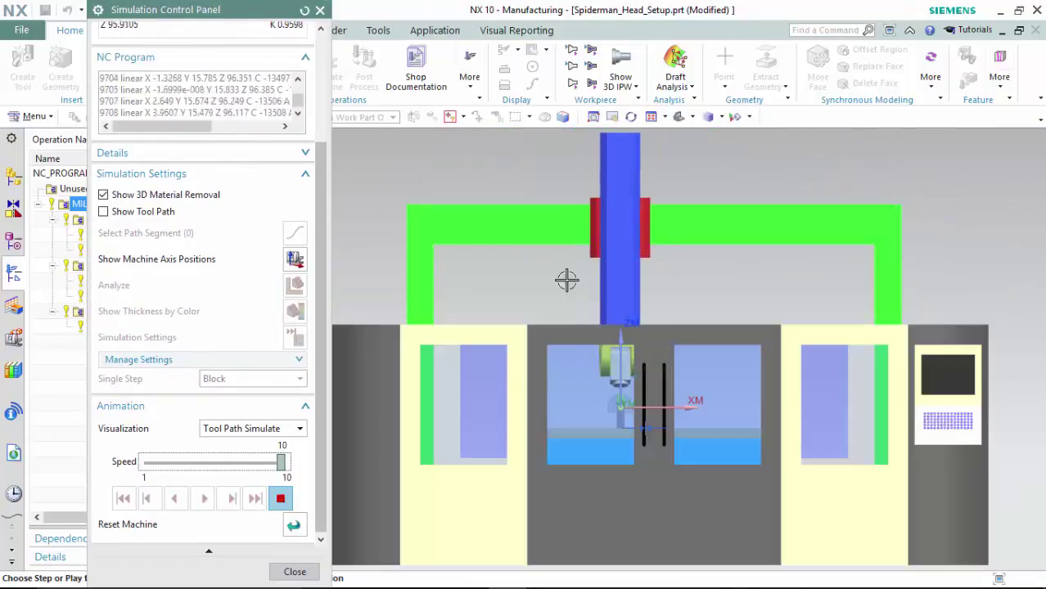
Examine the head's finished surface and the clearance between the tilting spindle head and the stand for the rest of the finishing pass.
key("End")
scroll(612, 348, "up", 5)
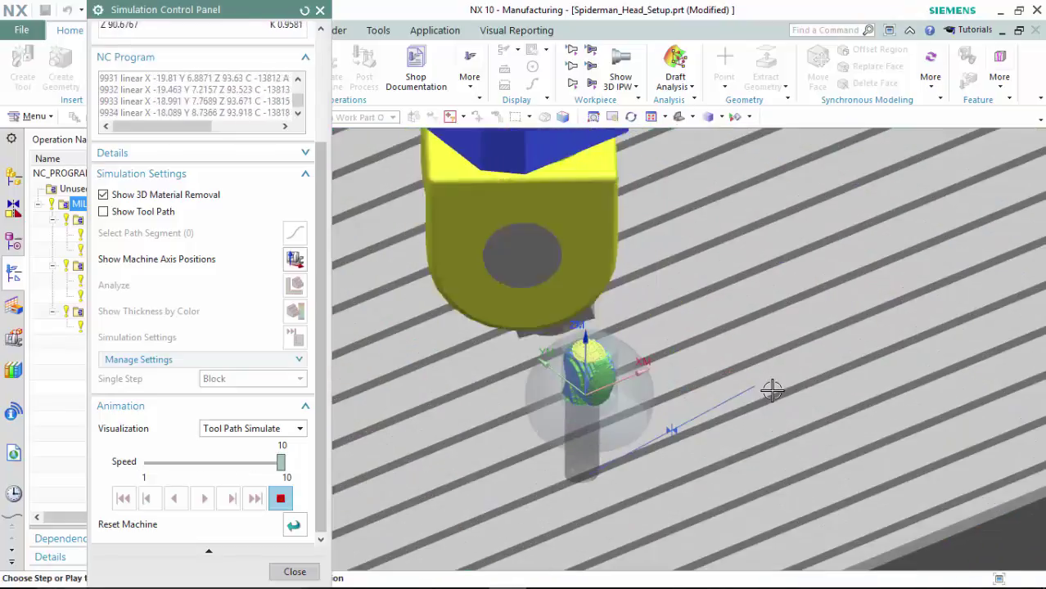
scroll(613, 347, "down", 2)
scroll(612, 348, "up", 5)
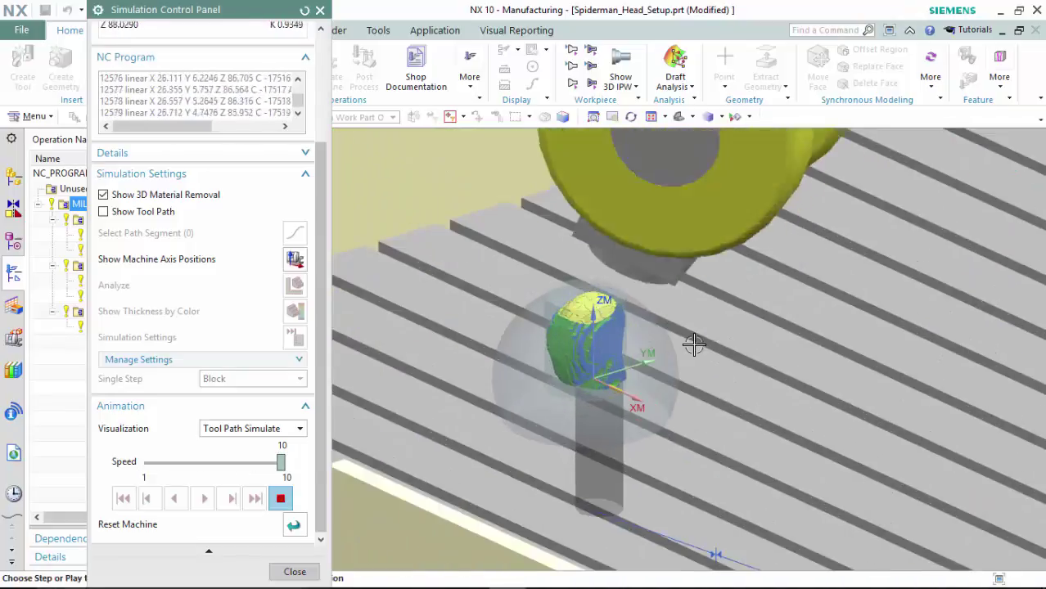
scroll(693, 345, "down", 5)
scroll(614, 343, "up", 5)
scroll(687, 355, "up", 2)
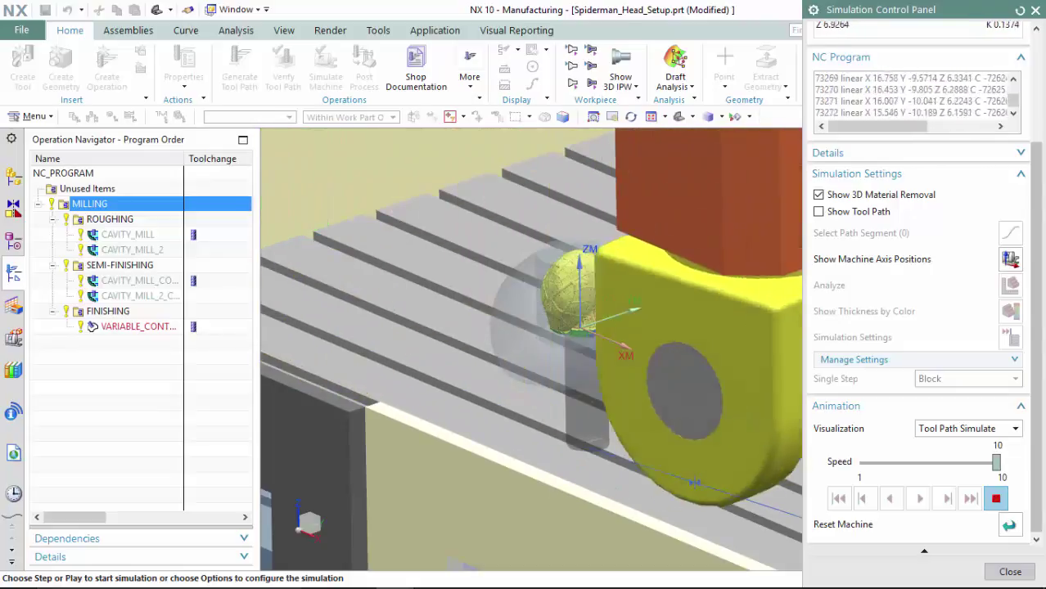
scroll(657, 306, "down", 5)
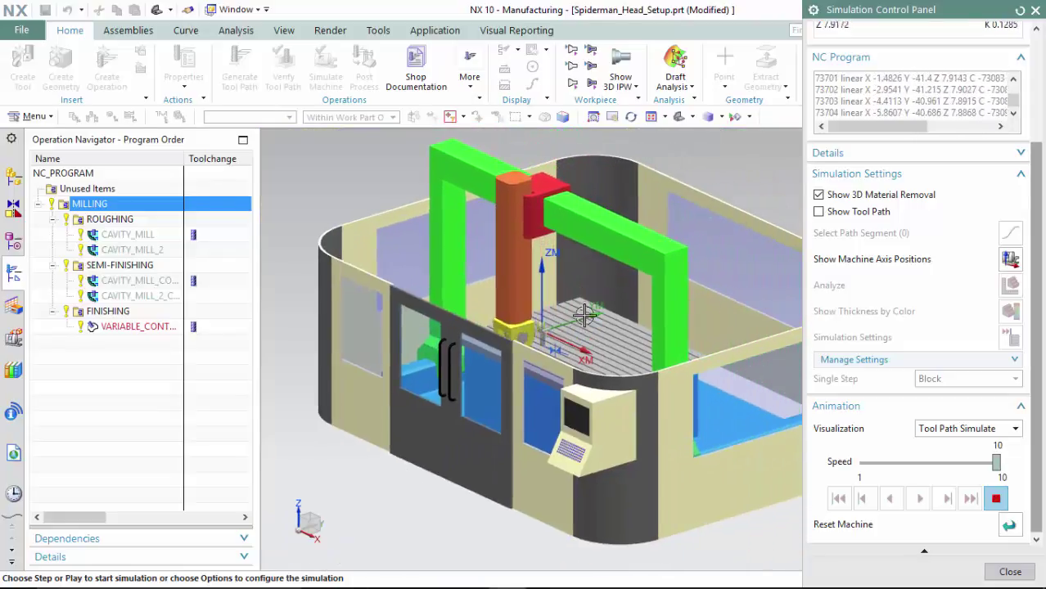
scroll(528, 315, "up", 6)
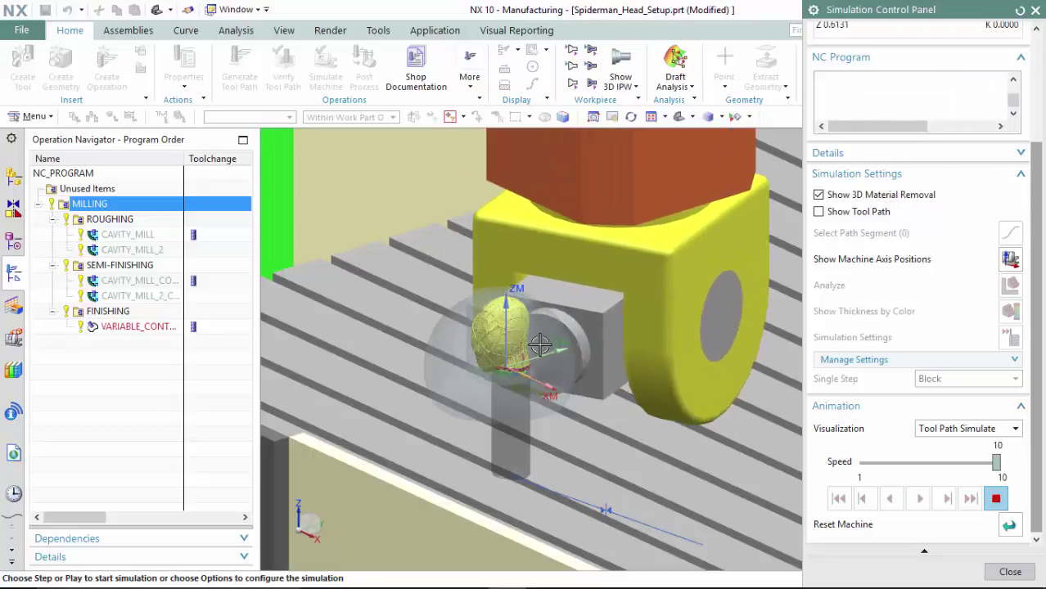
middle_click_drag(403, 208, 623, 282)
scroll(618, 282, "up", 3)
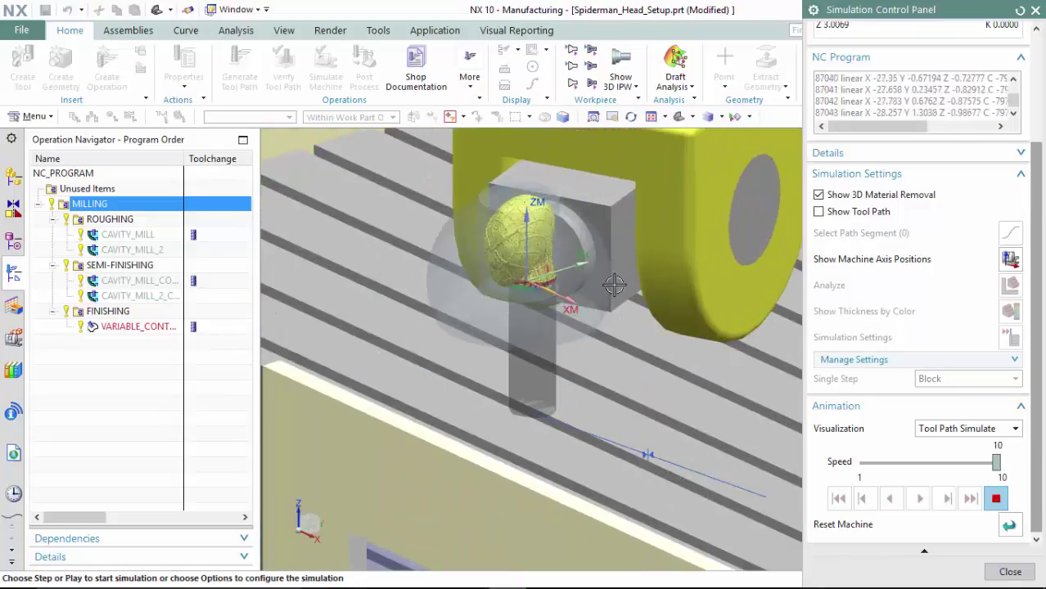